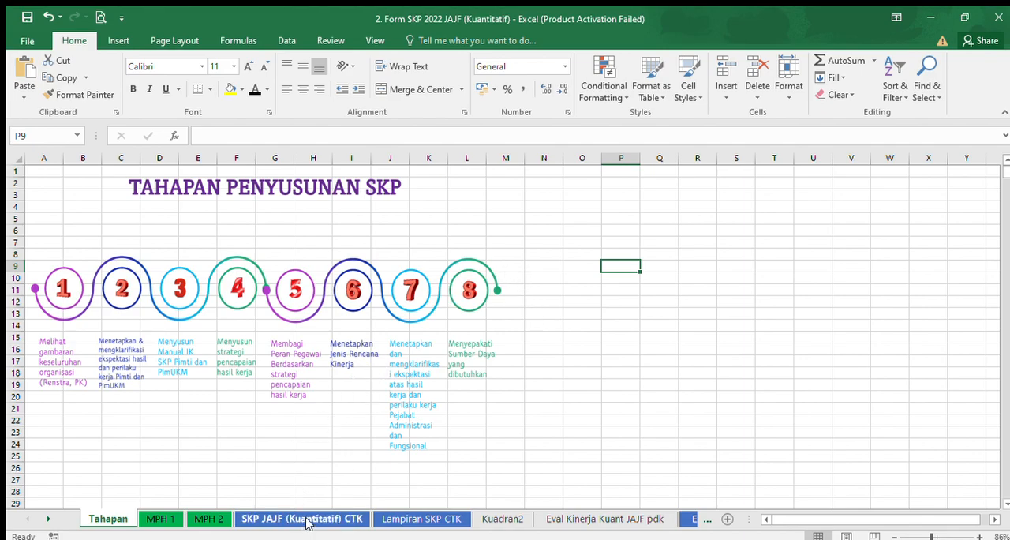
Open the SKP JAJF (Kuantitatif) CTK sheet and examine the assessed employee's and appraiser's identity fields and the assessment period.
click(308, 519)
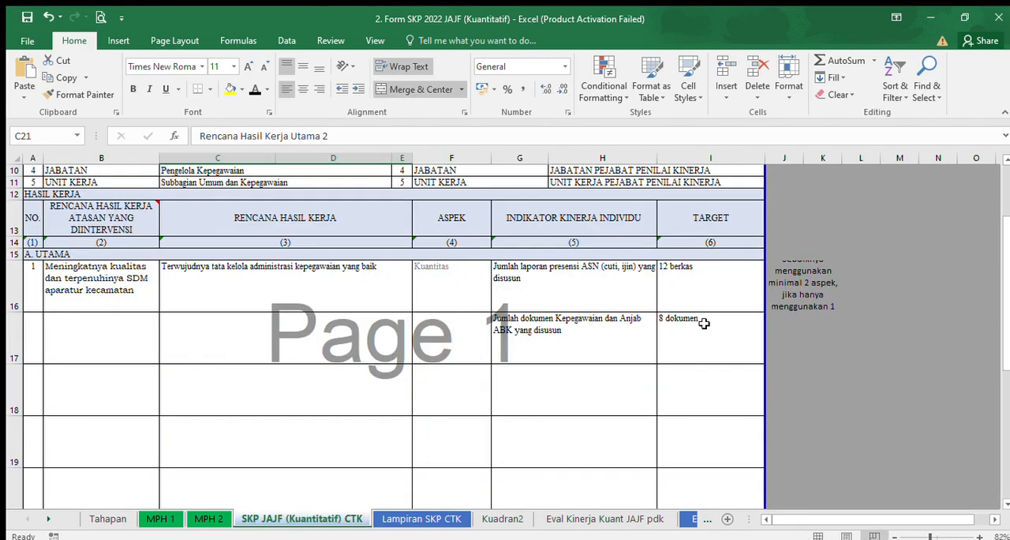
scroll(1008, 253, up, 3)
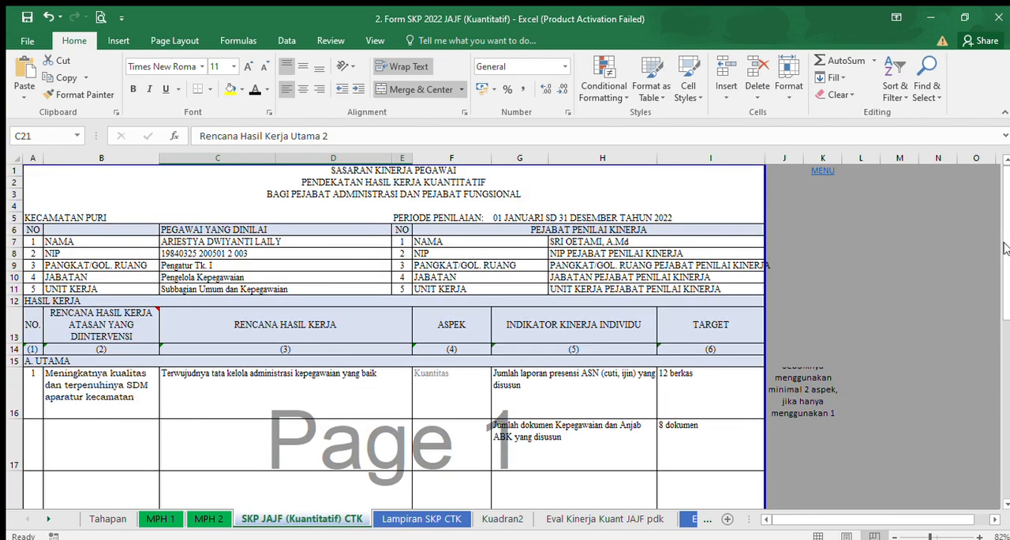
click(191, 242)
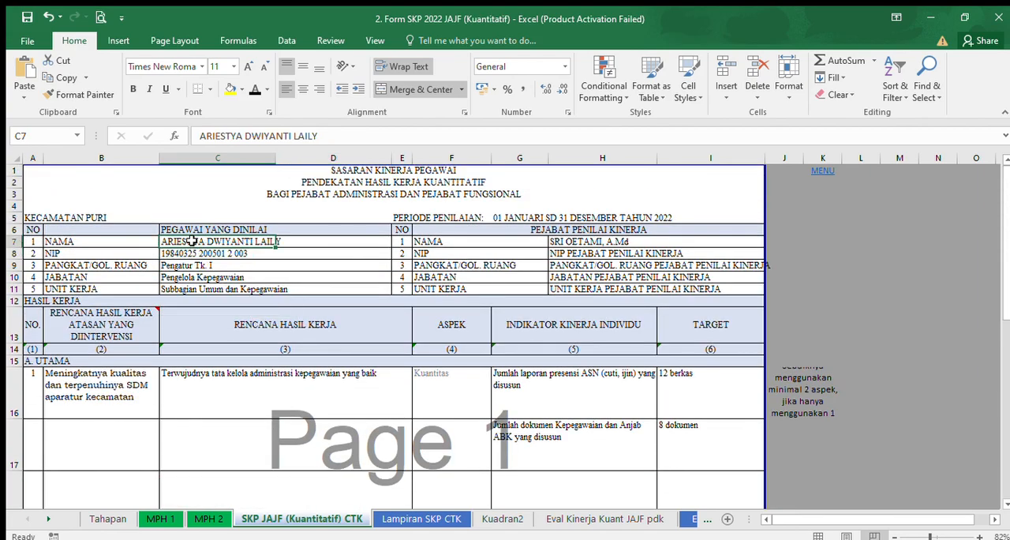
drag(192, 242, 195, 284)
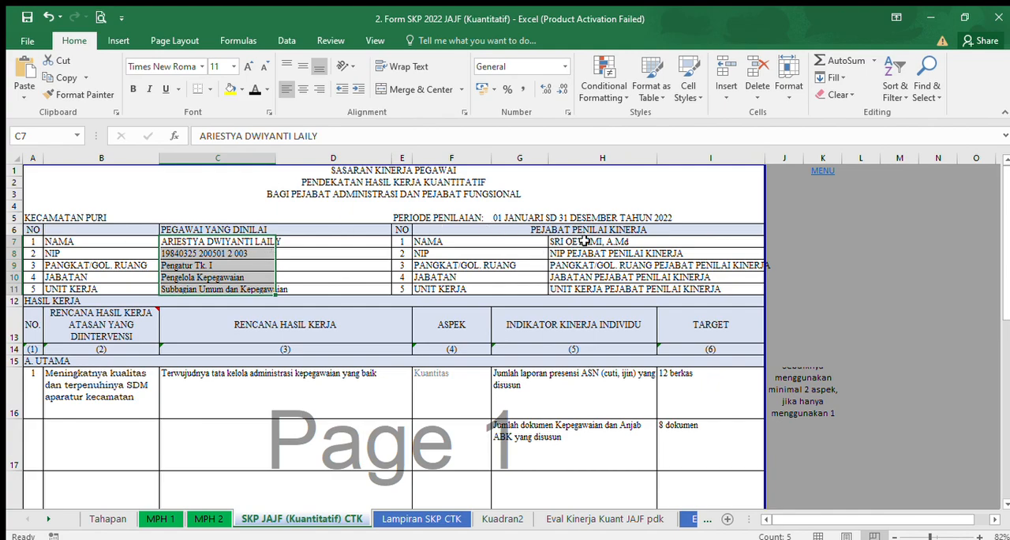
click(585, 240)
drag(584, 241, 589, 287)
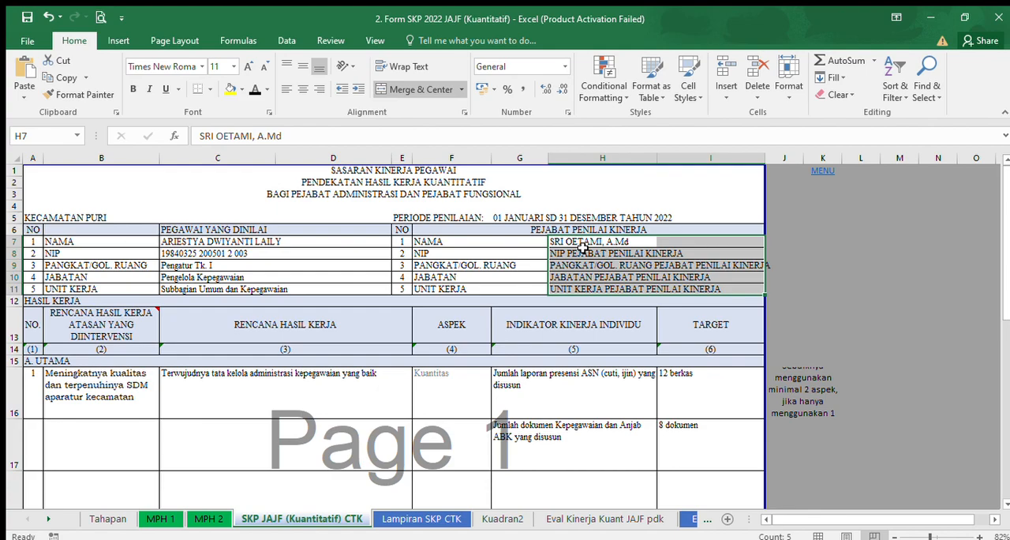
click(505, 218)
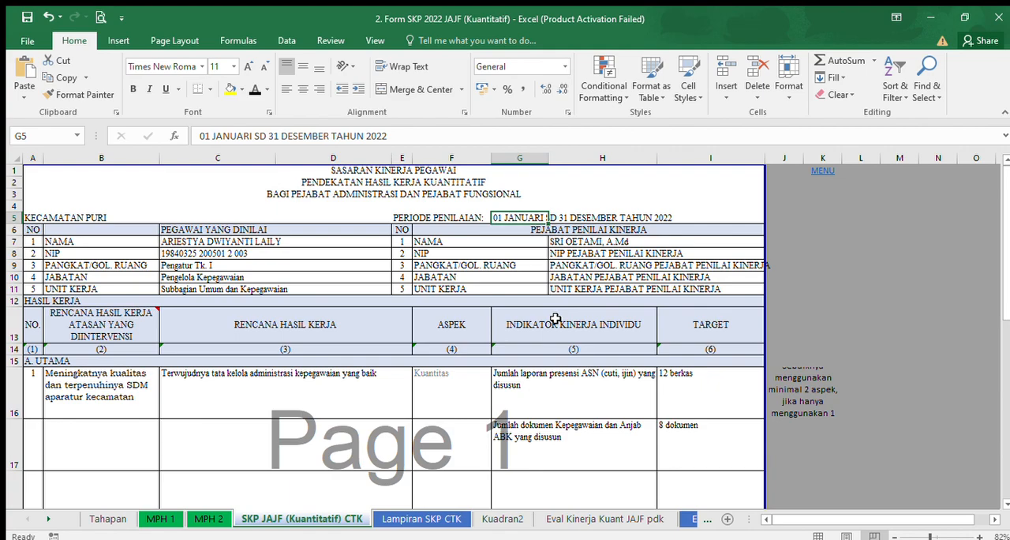
Examine the comment on the superior's intervened work plan heading and the first main entries in both work plan columns.
mouse_move(120, 315)
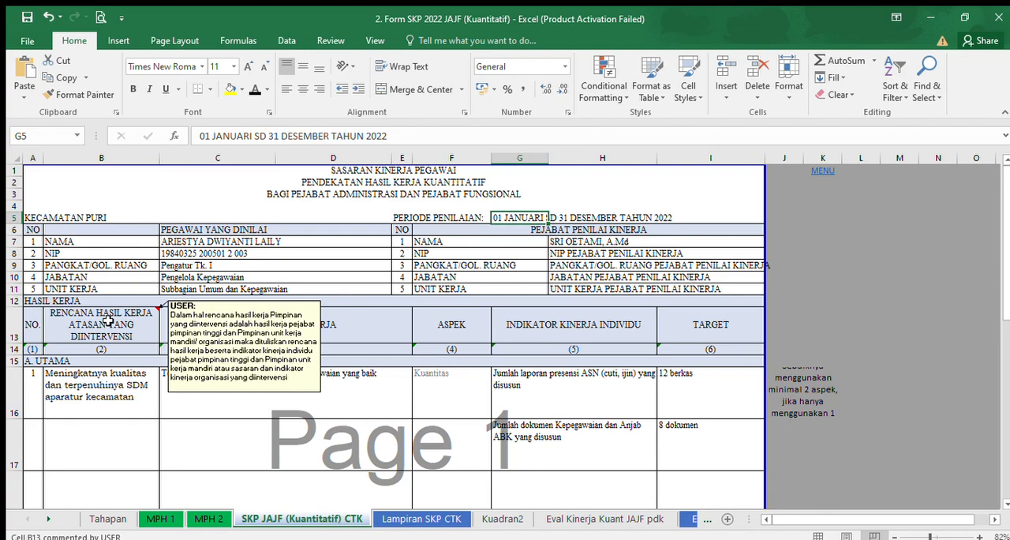
click(107, 318)
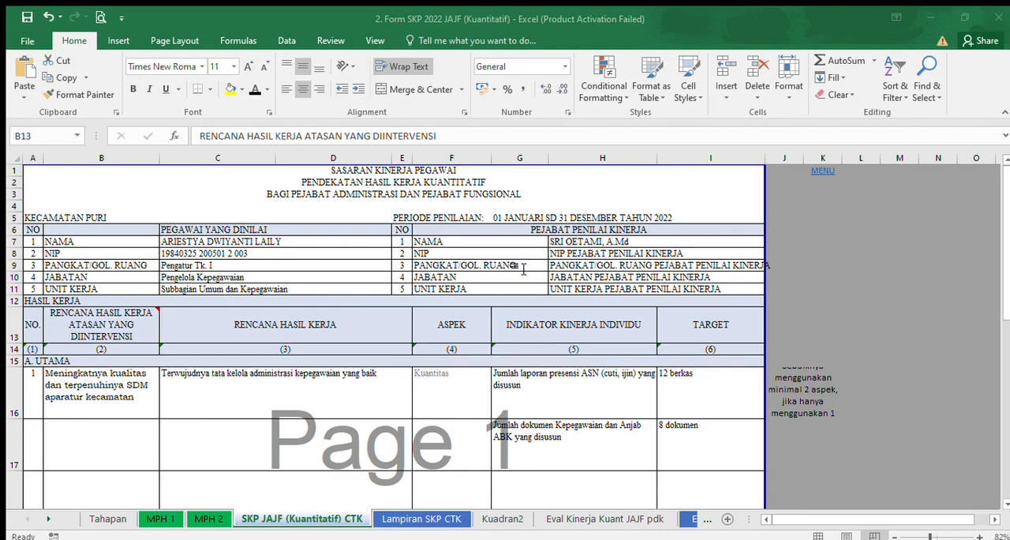
click(92, 383)
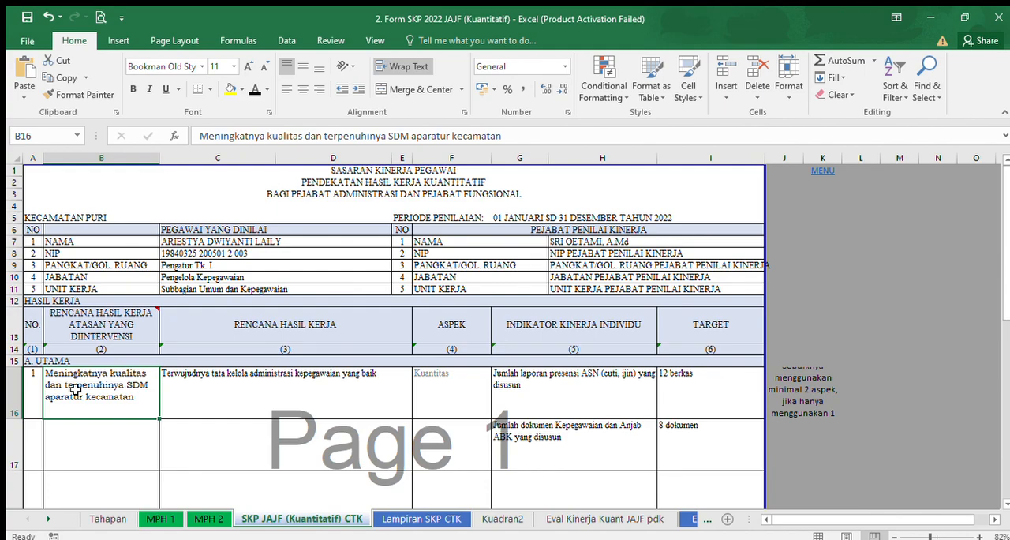
click(255, 333)
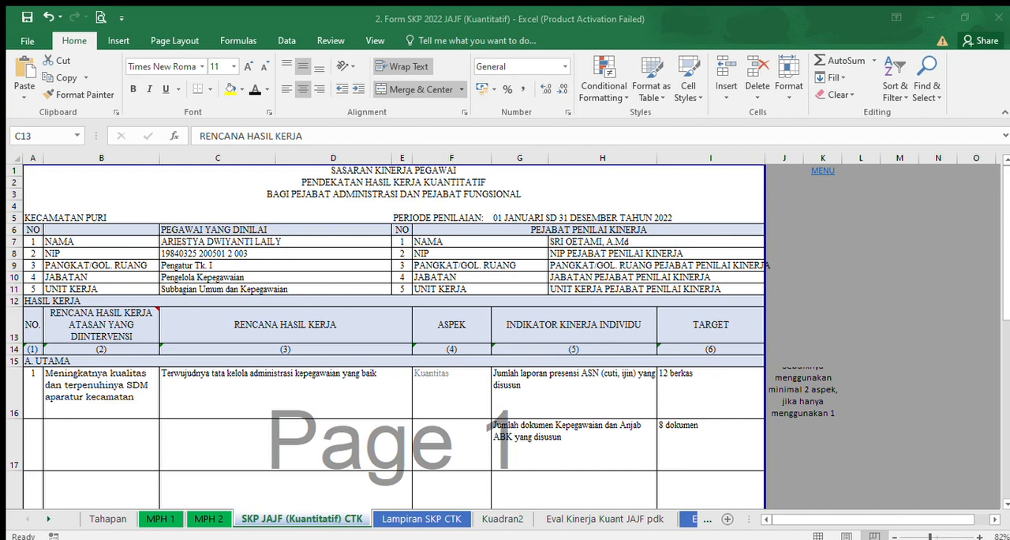
key(alt+Tab)
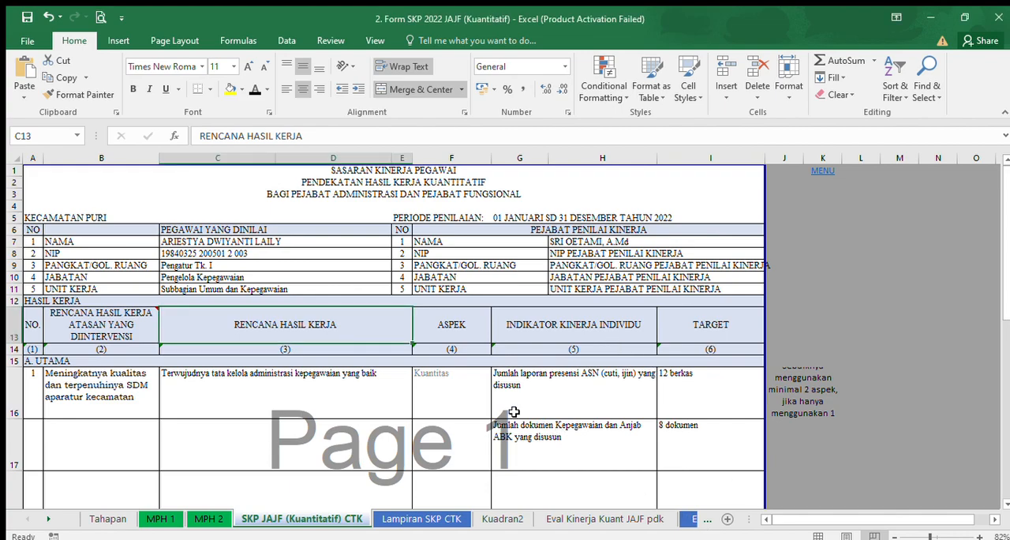
click(327, 377)
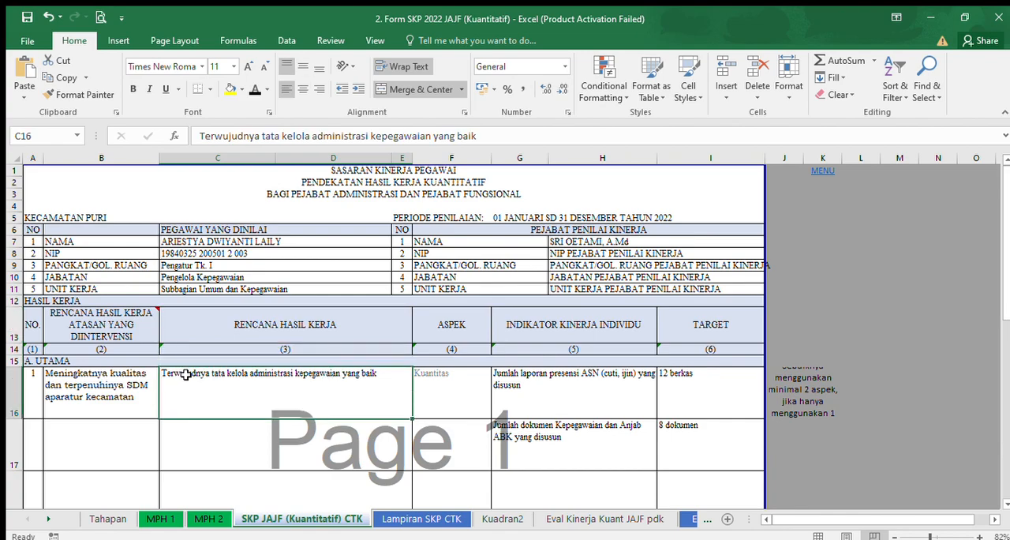
Examine the ASPEK and INDIKATOR KINERJA INDIVIDU columns and how the indicators in rows 16 and 17 relate to the work plan.
click(456, 328)
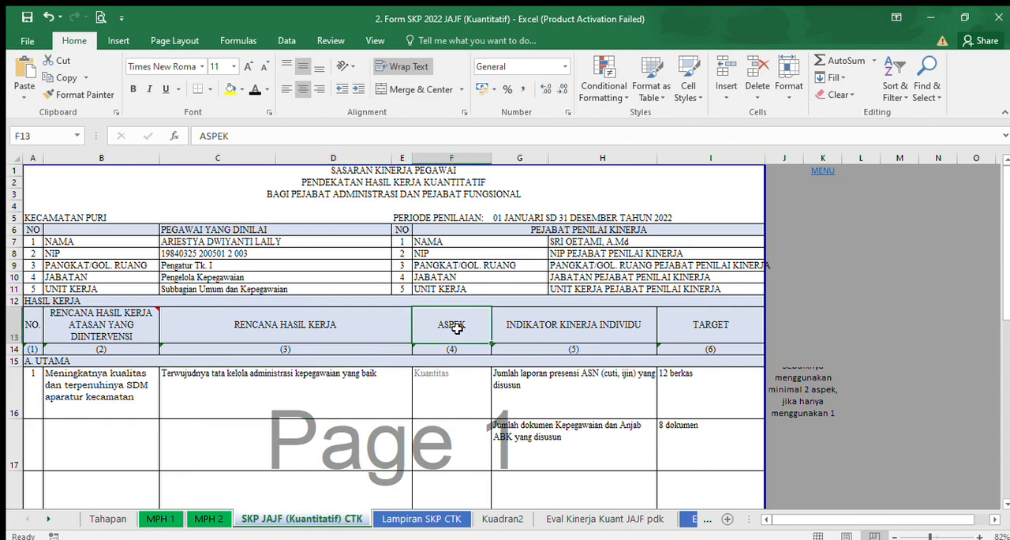
click(458, 375)
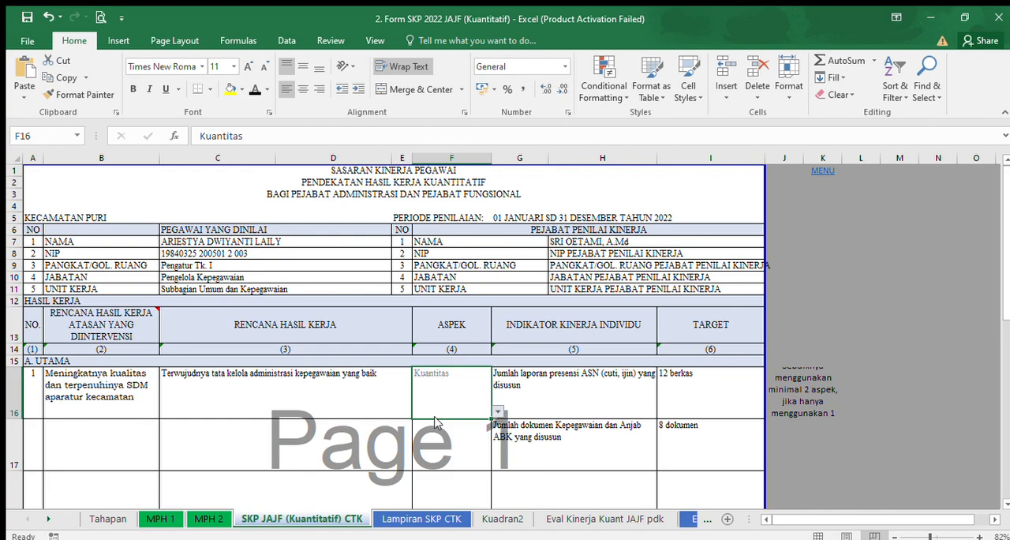
click(566, 384)
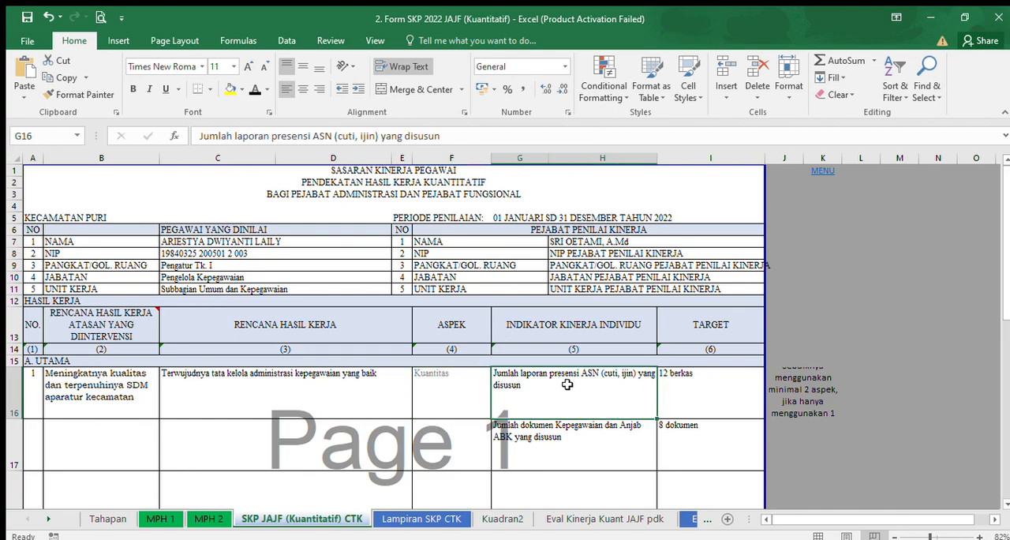
click(532, 325)
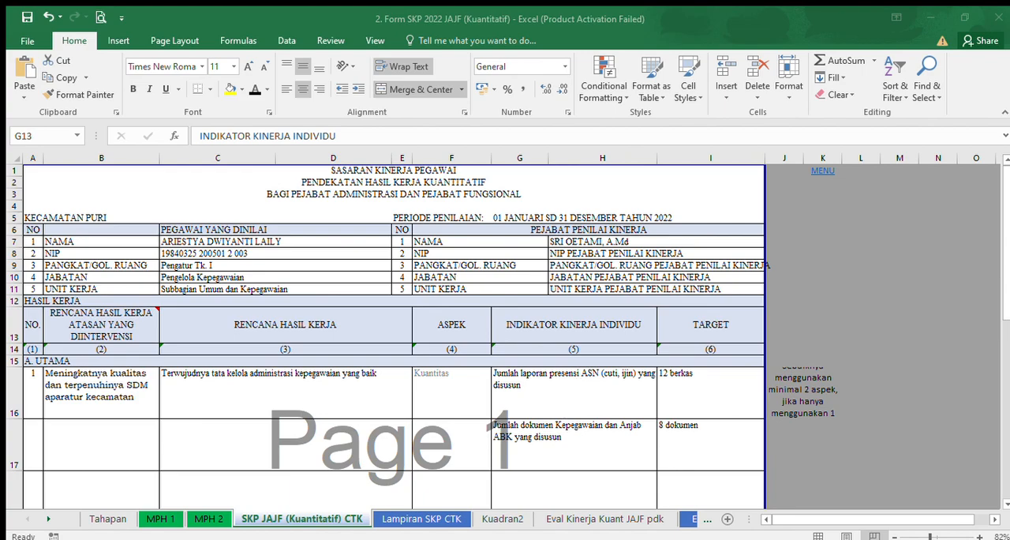
key(alt+Tab)
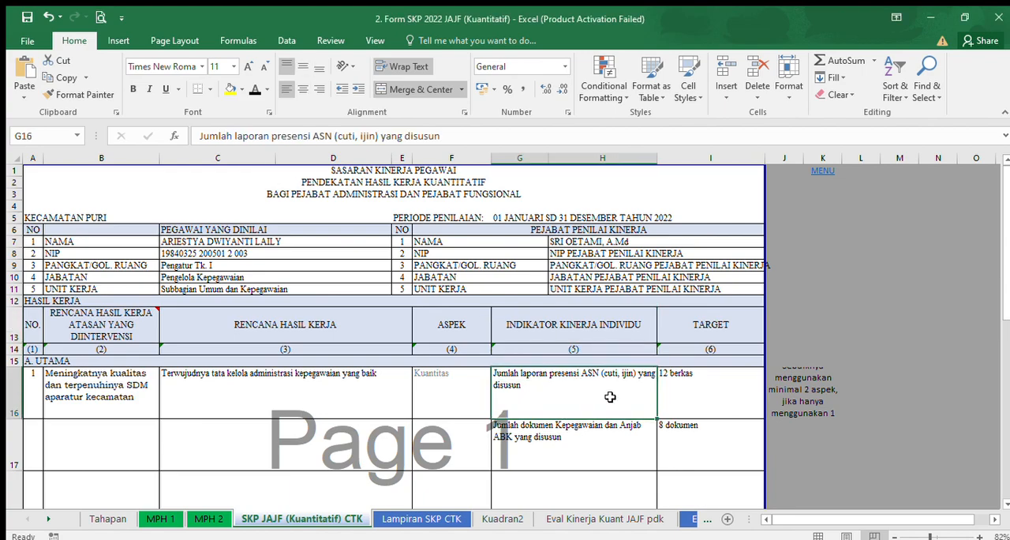
click(535, 437)
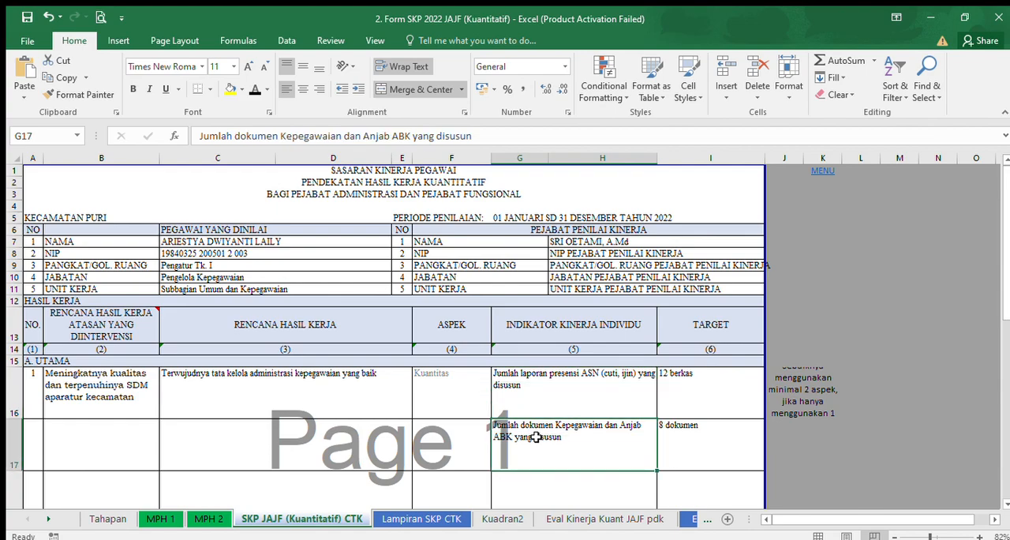
click(368, 381)
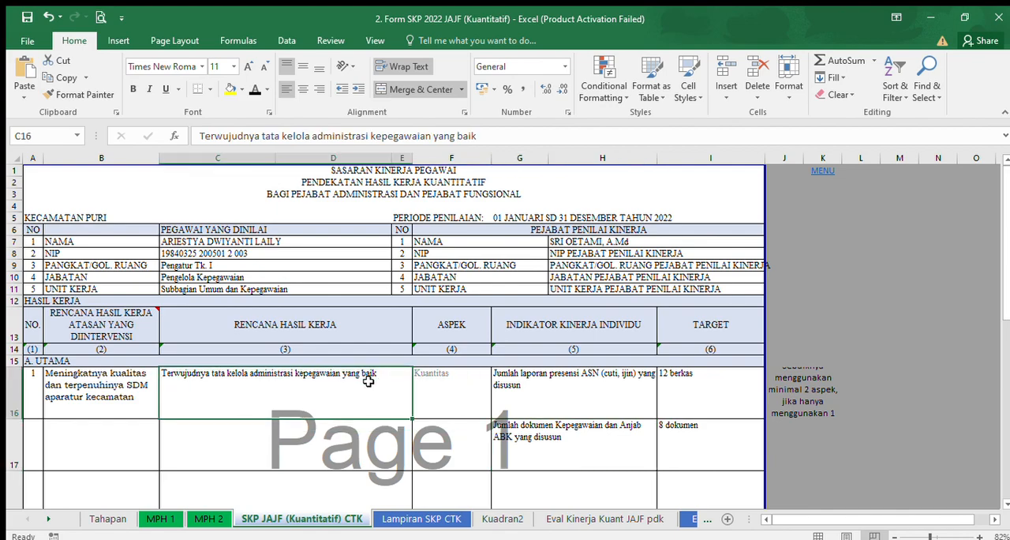
click(592, 440)
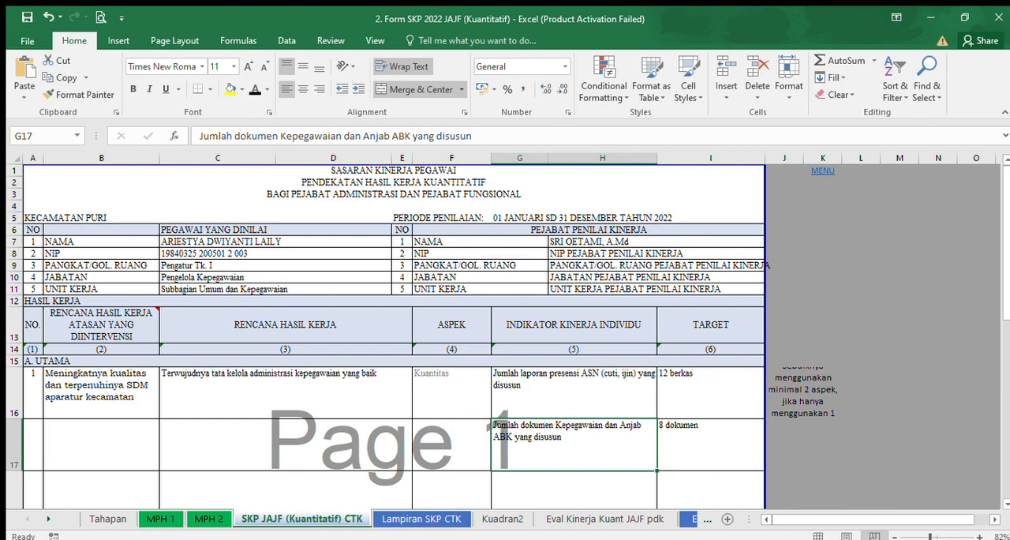
click(647, 531)
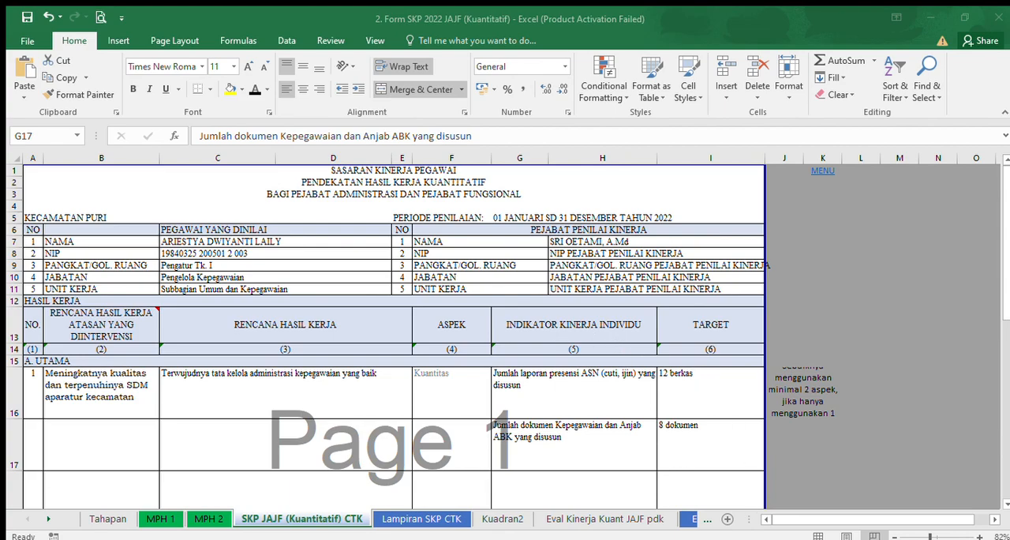
click(663, 539)
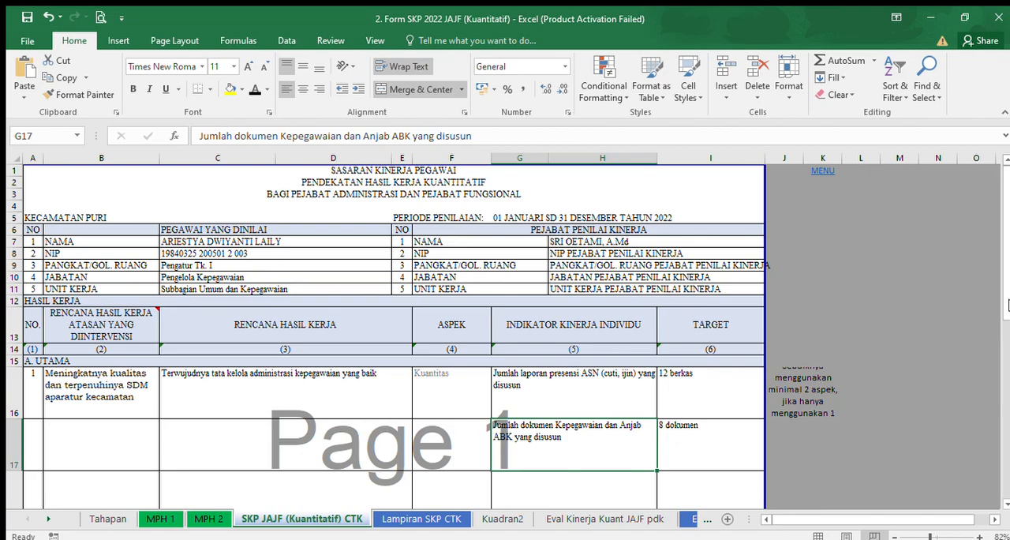
Enter "Jumlah kenaikan berkala yang diproses" in G18 as another individual performance indicator for the first main work plan.
scroll(1008, 322, down, 1)
scroll(1008, 322, down, 1)
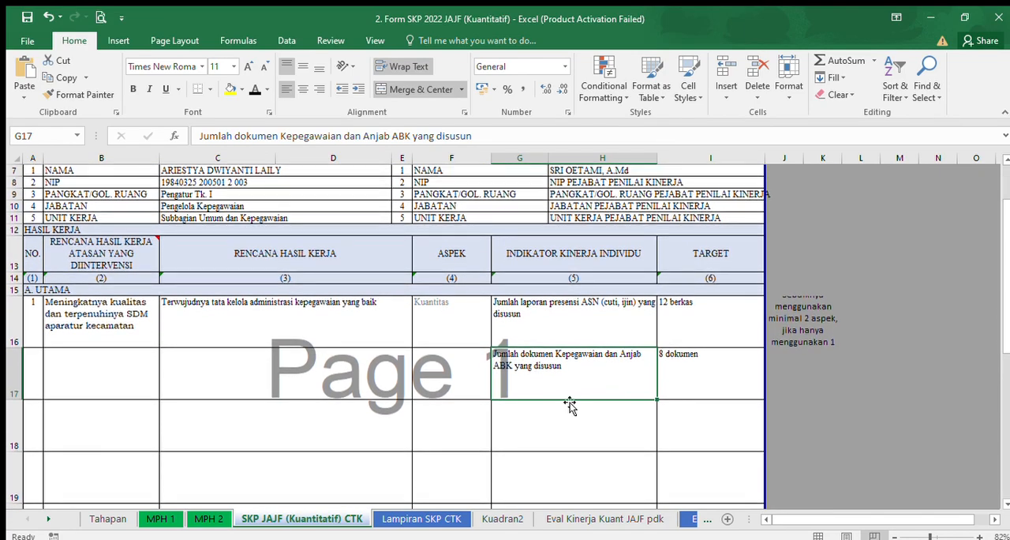
click(568, 426)
click(502, 422)
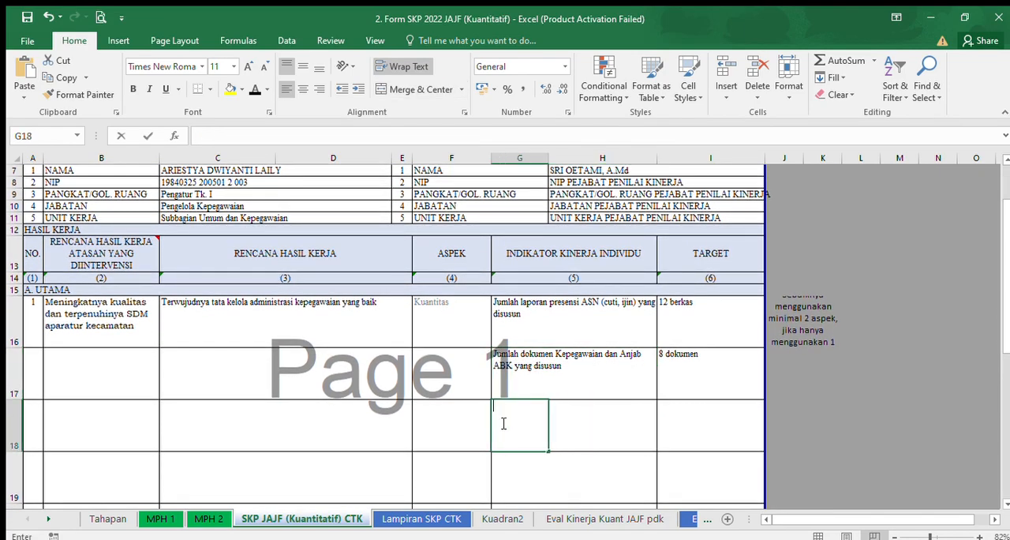
text(Jumlah kenaikan berkala yang diproses)
Merge G18:H18 into one cell and left-align the new indicator text.
click(584, 435)
drag(524, 431, 566, 411)
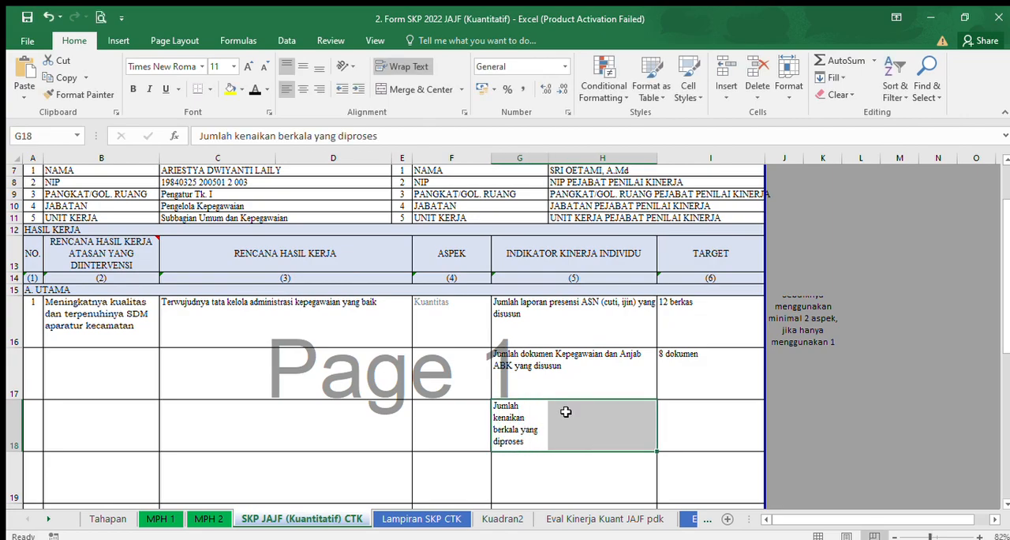
click(412, 90)
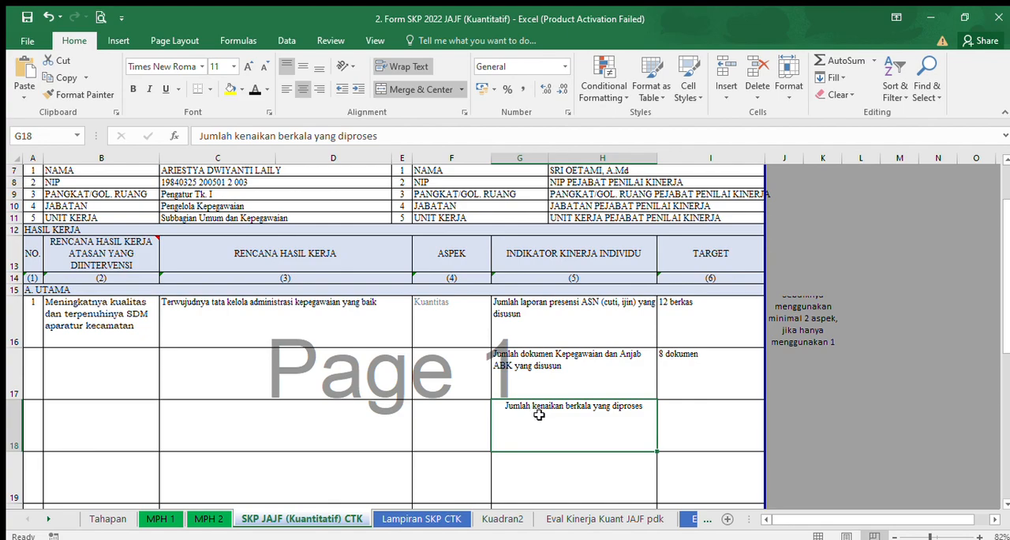
click(284, 88)
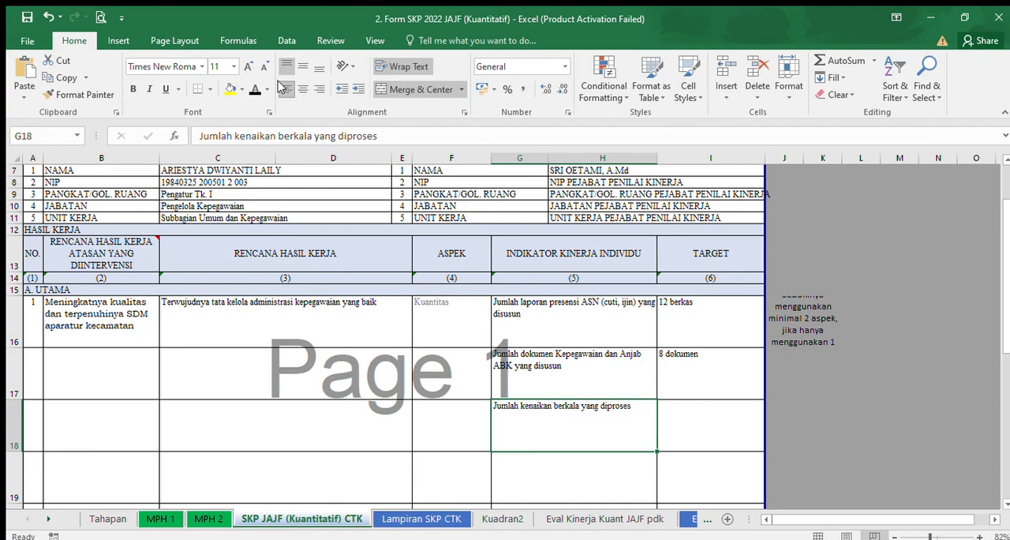
Enter "2 berkas" in I18 as the target of the new indicator.
click(699, 429)
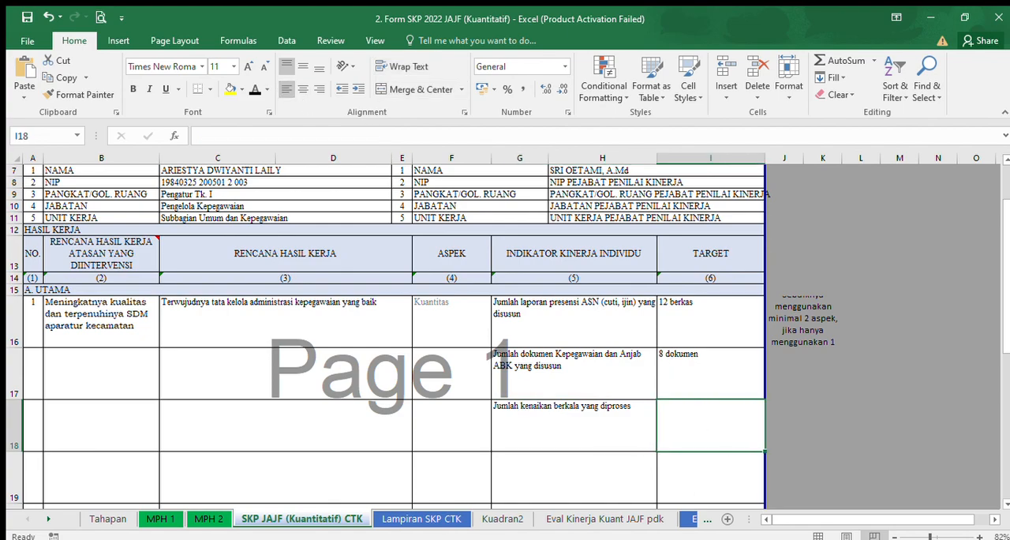
click(444, 539)
double_click(712, 430)
text(2 berkas)
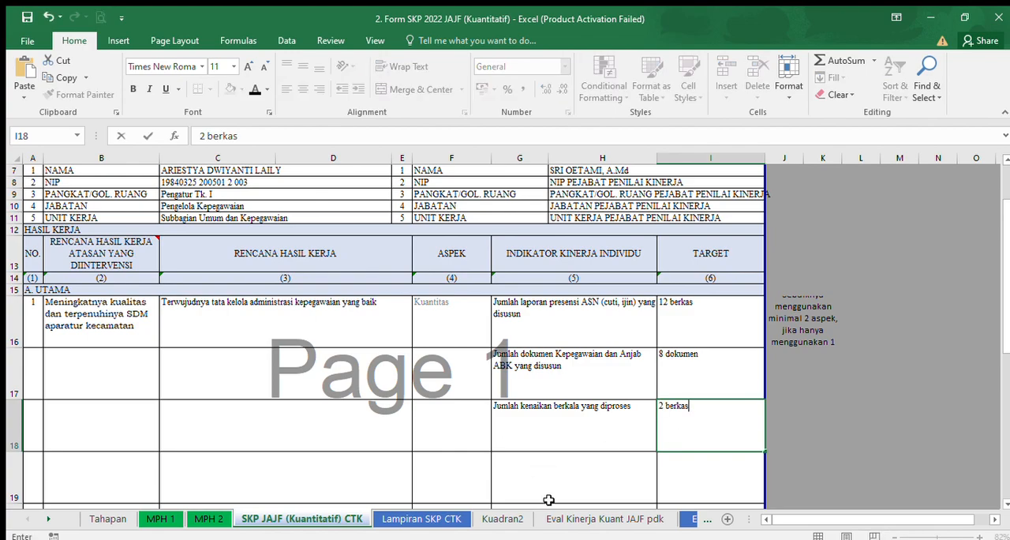
drag(1006, 206, 1007, 241)
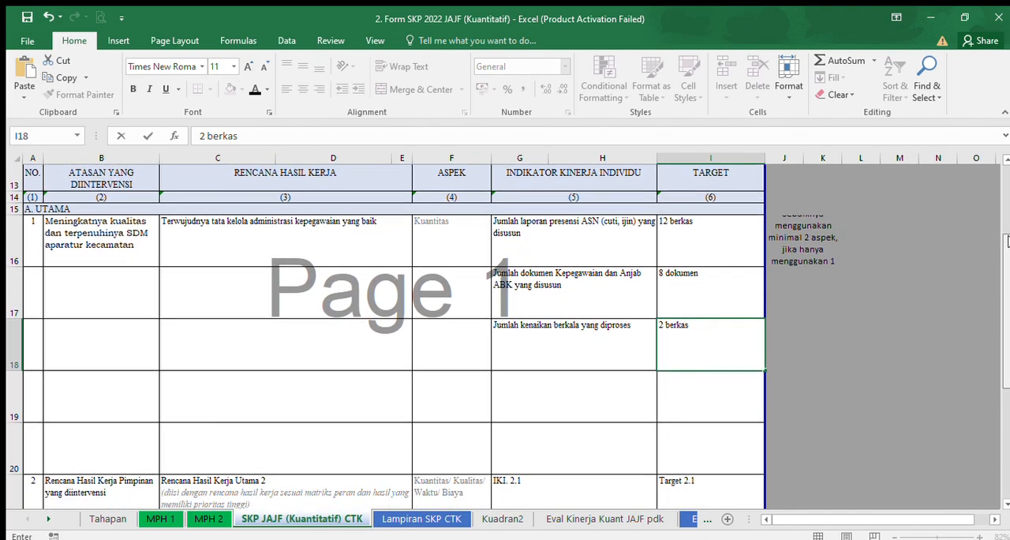
click(114, 492)
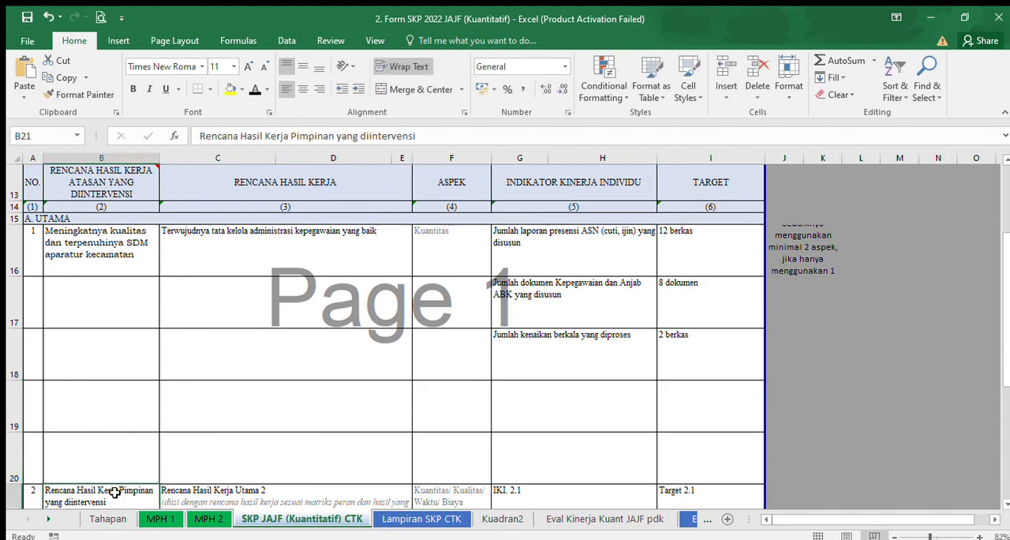
Insert a new row directly above the B. TAMBAHAN heading to make room below main work plan 2.
drag(1006, 304, 1006, 337)
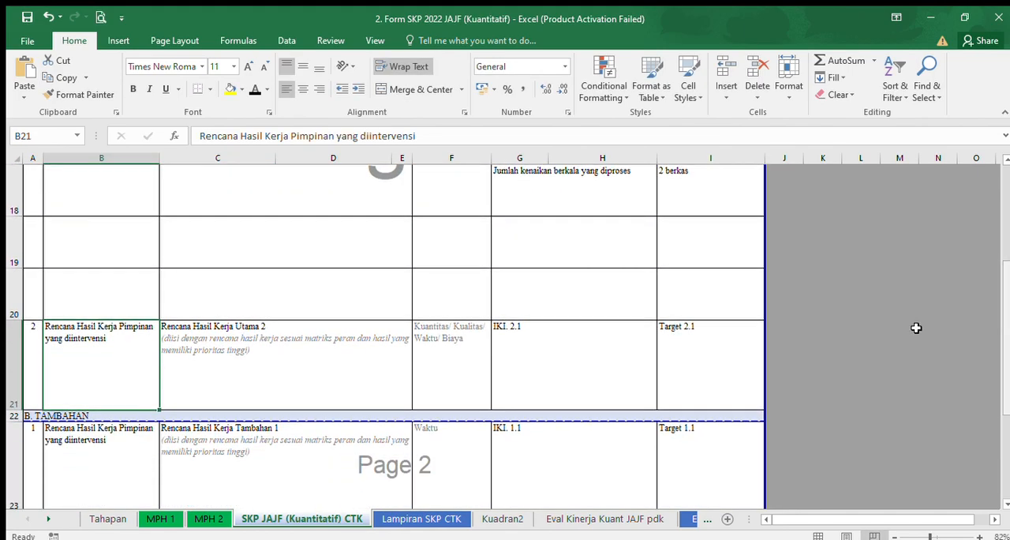
click(12, 416)
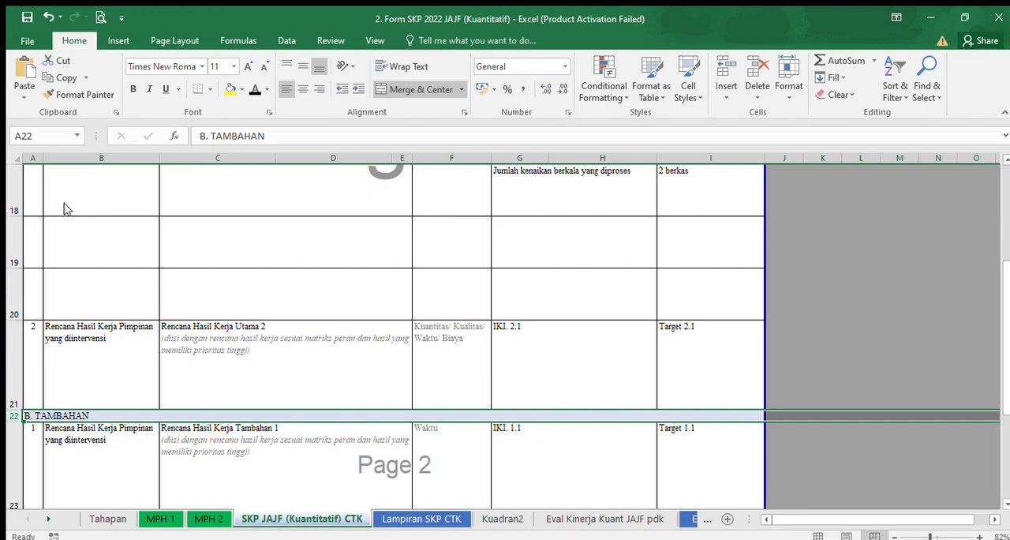
key(ctrl+shift+plus)
click(444, 359)
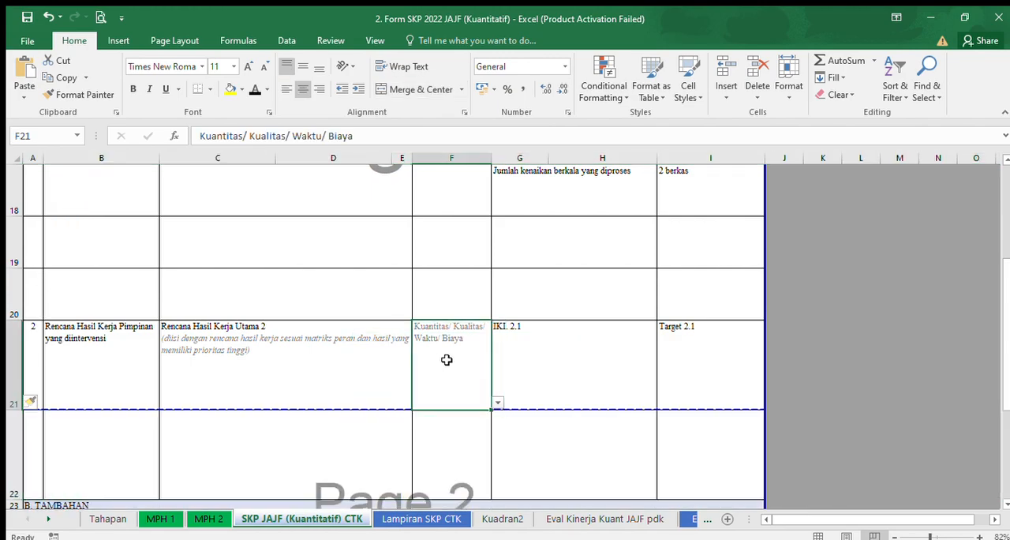
scroll(1009, 361, up, 2)
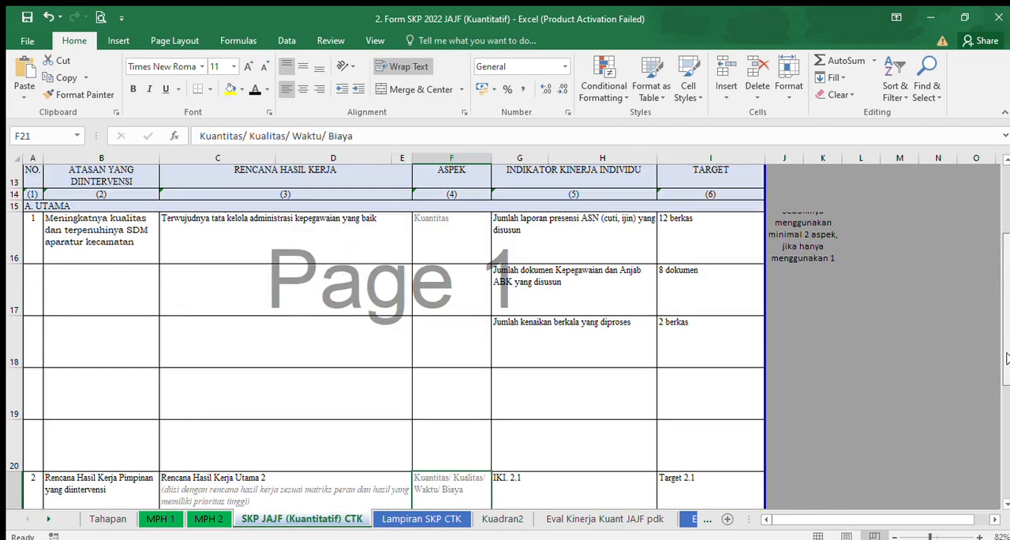
Enter "dst" in G19 and G20 as placeholders for further indicators of the first main work plan.
click(554, 395)
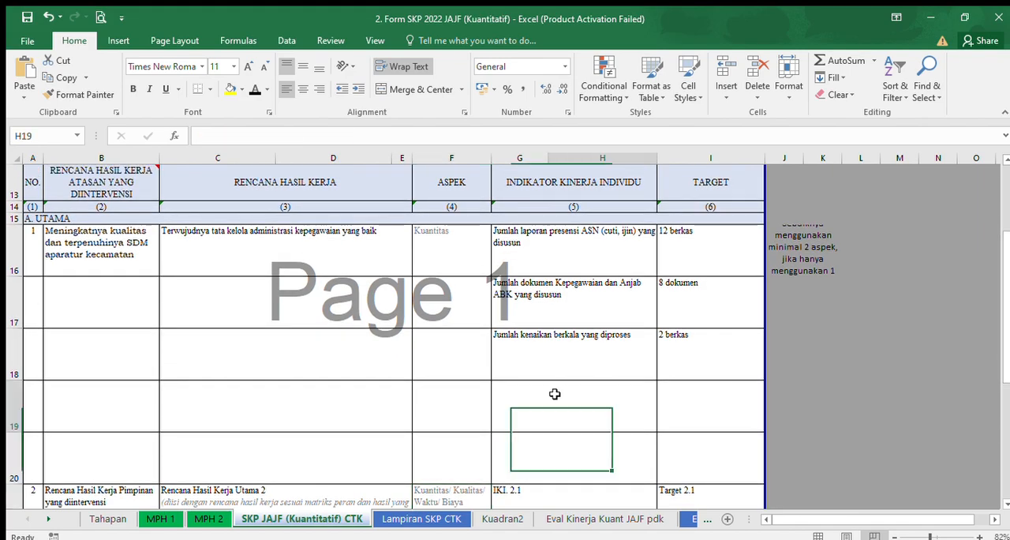
click(514, 403)
text(dst)
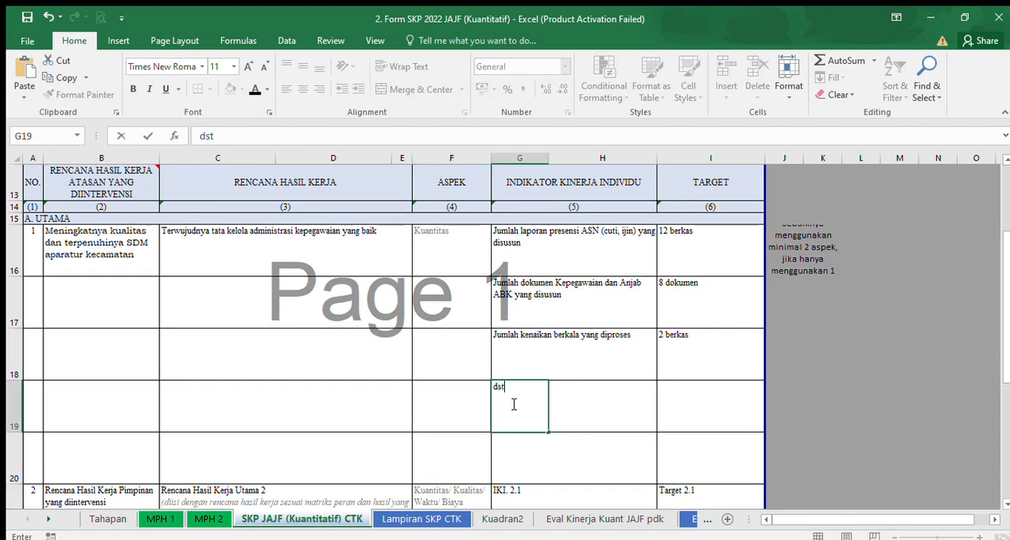
key(Return)
text(dst)
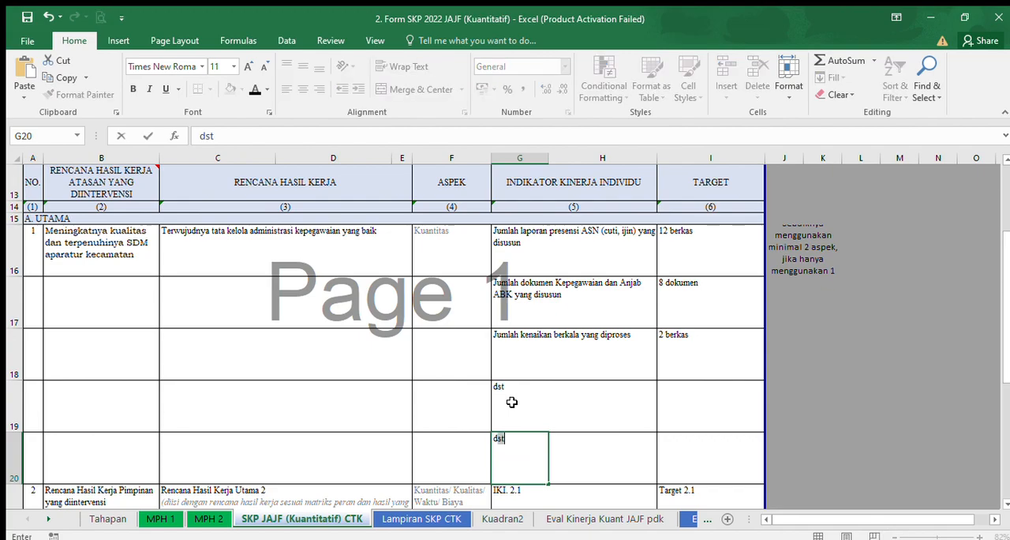
click(888, 387)
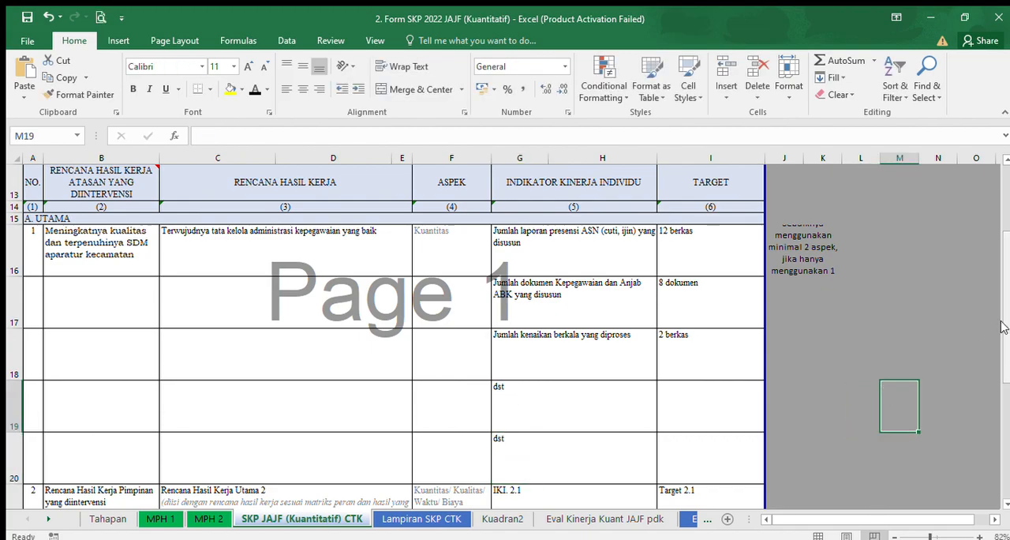
On the Lampiran SKP CTK sheet, replace B7's placeholder with "Dalam rangka memenuhi ekspektasi pimpinan, maka pegawai membutuhkan".
drag(1007, 328, 1009, 382)
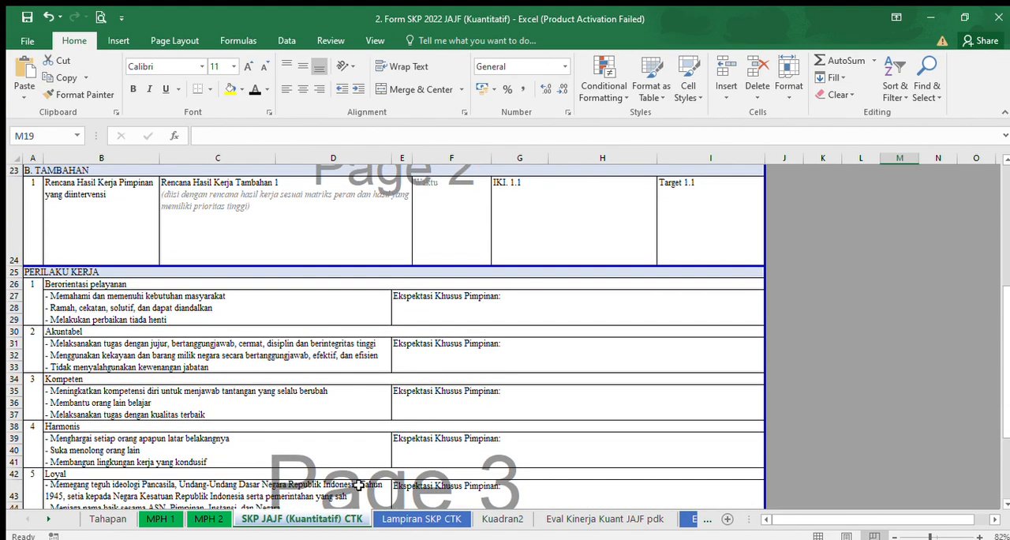
click(395, 519)
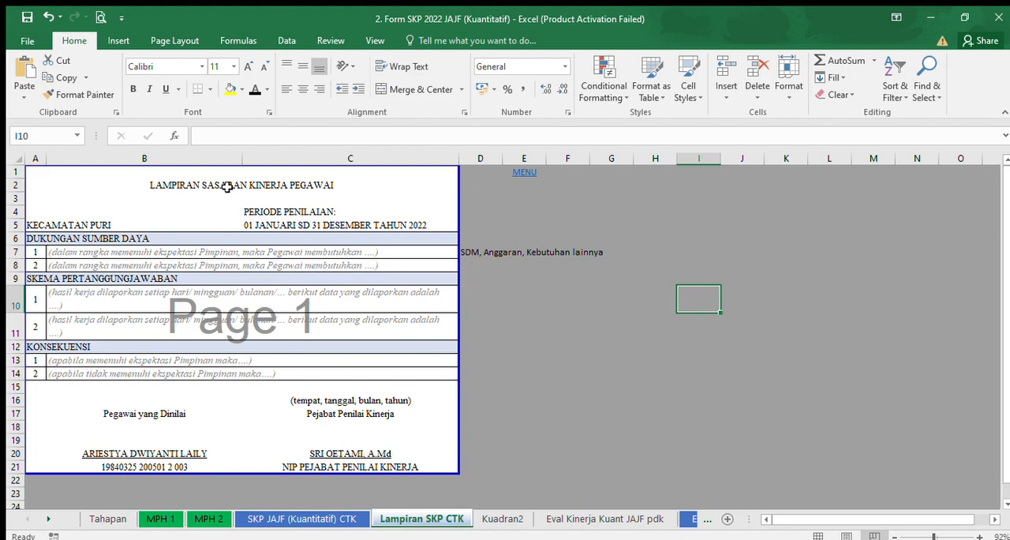
click(54, 251)
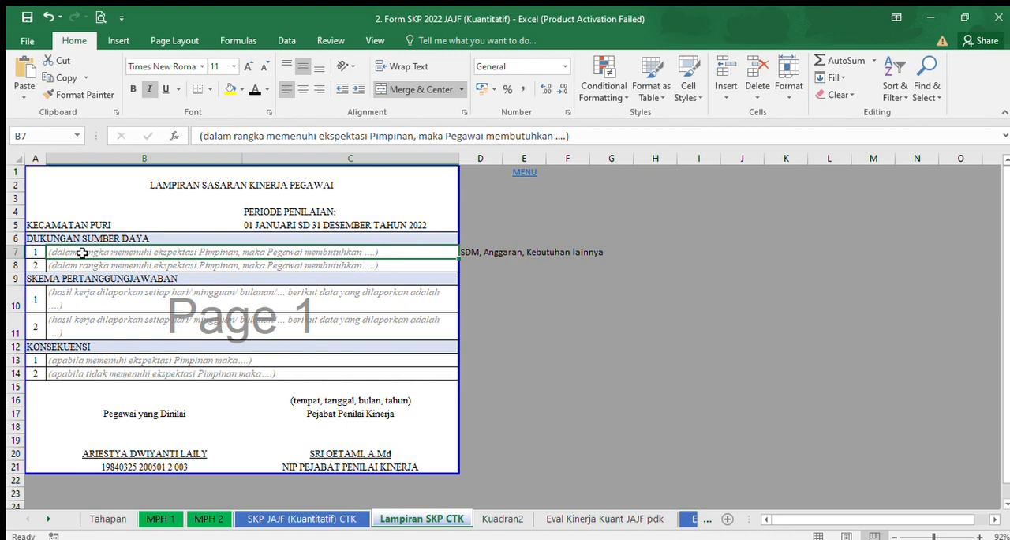
text(Dalam)
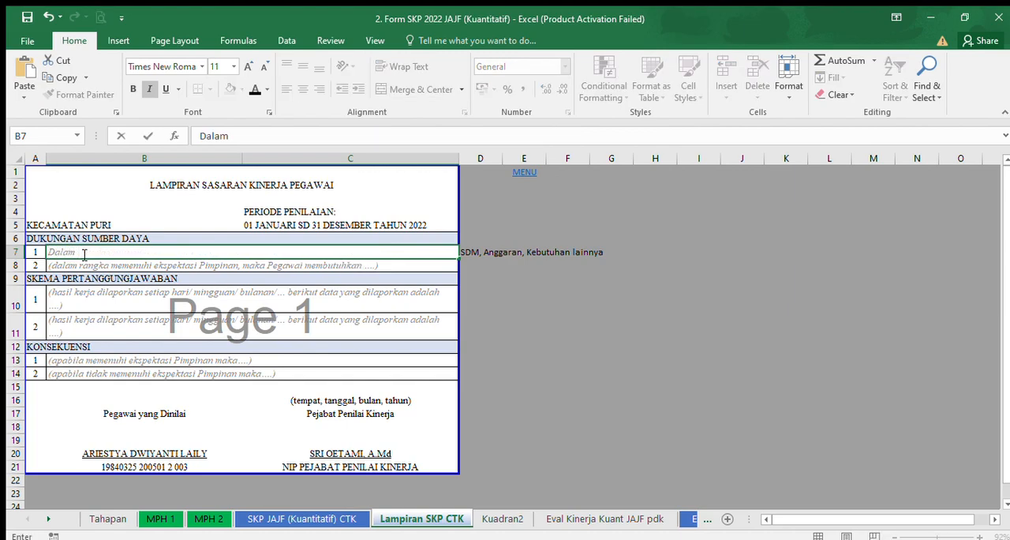
text( rangka memnuhi)
key(BackSpace)
key(BackSpace)
key(BackSpace)
key(BackSpace)
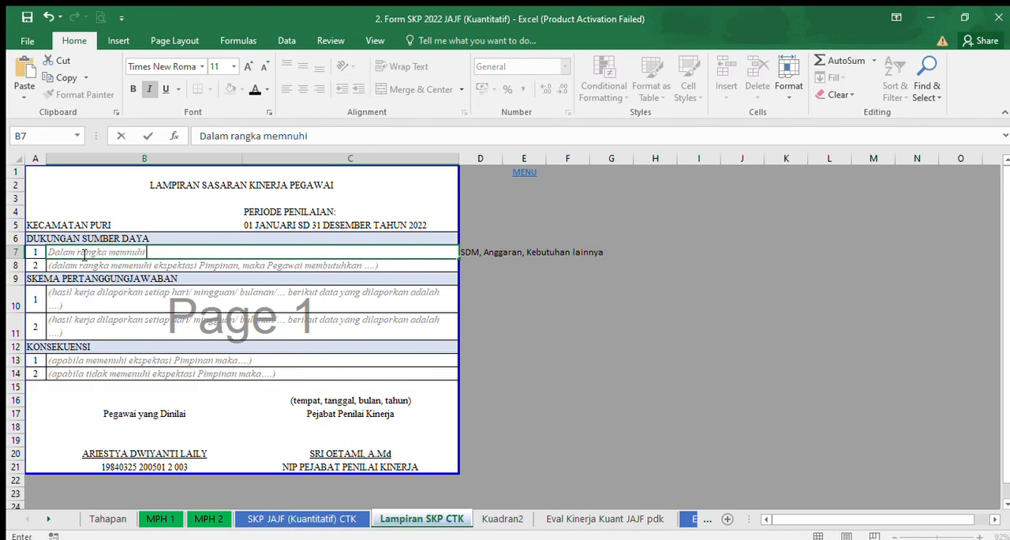
key(BackSpace)
text(enuhi ekspektas)
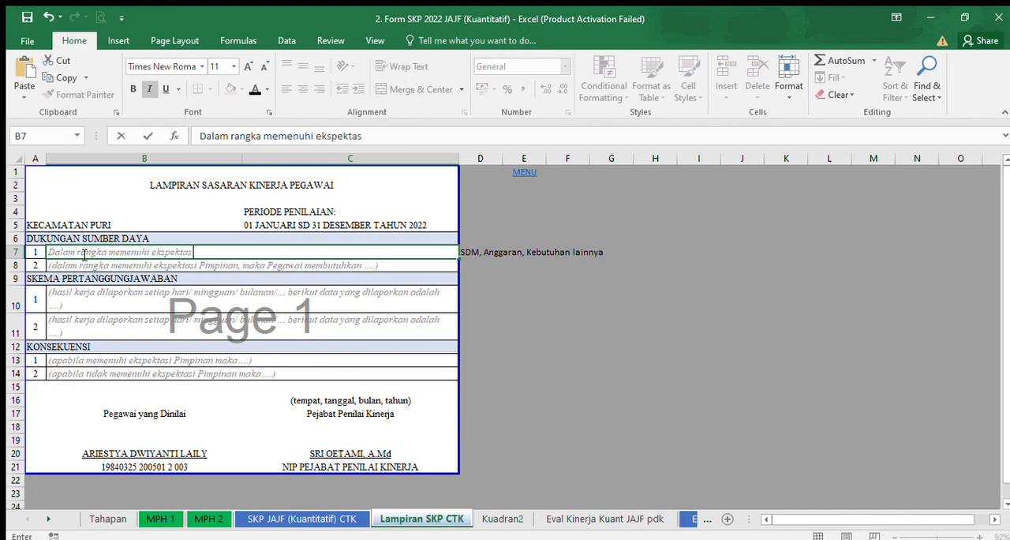
text(i pimpinan, mak)
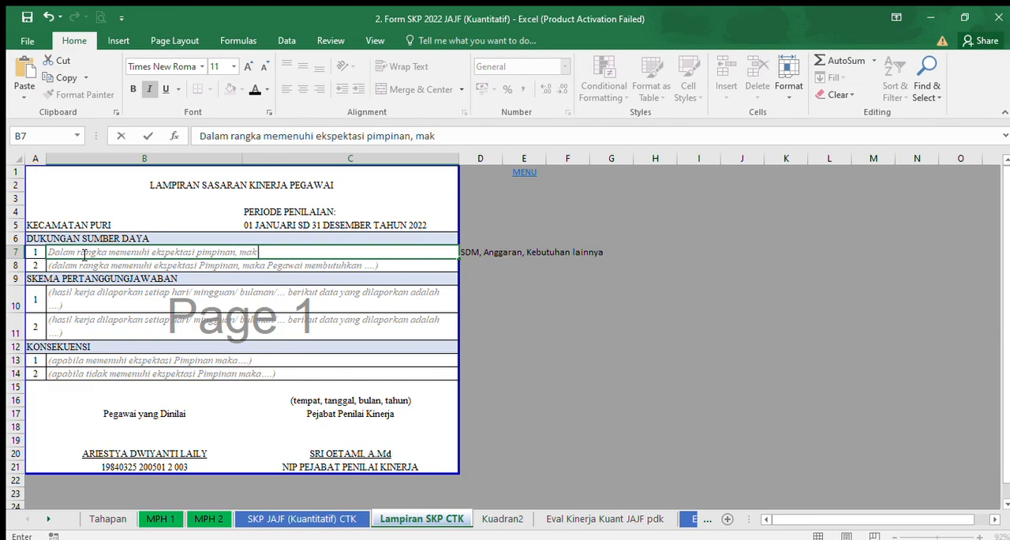
text(a pegawai )
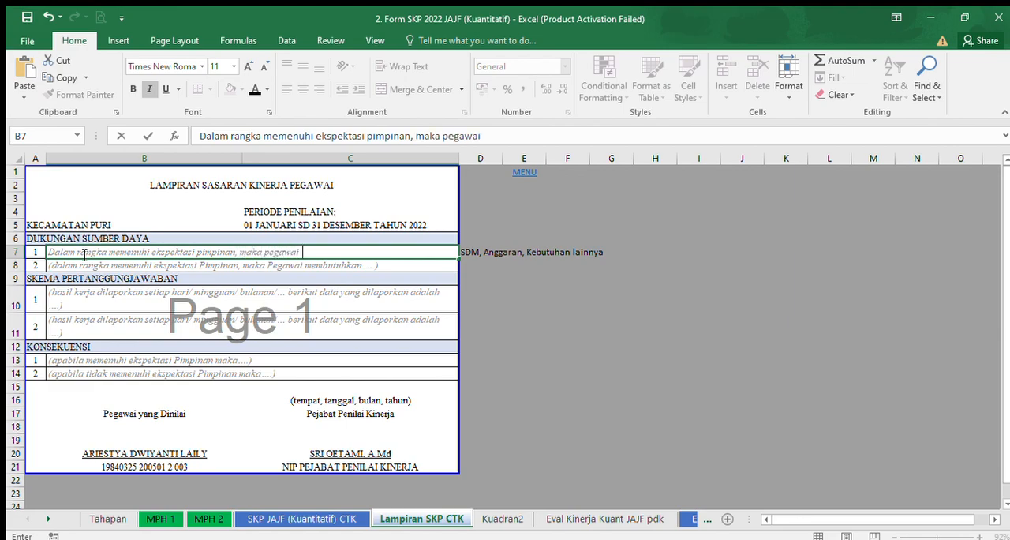
text(membutuh)
text(kan)
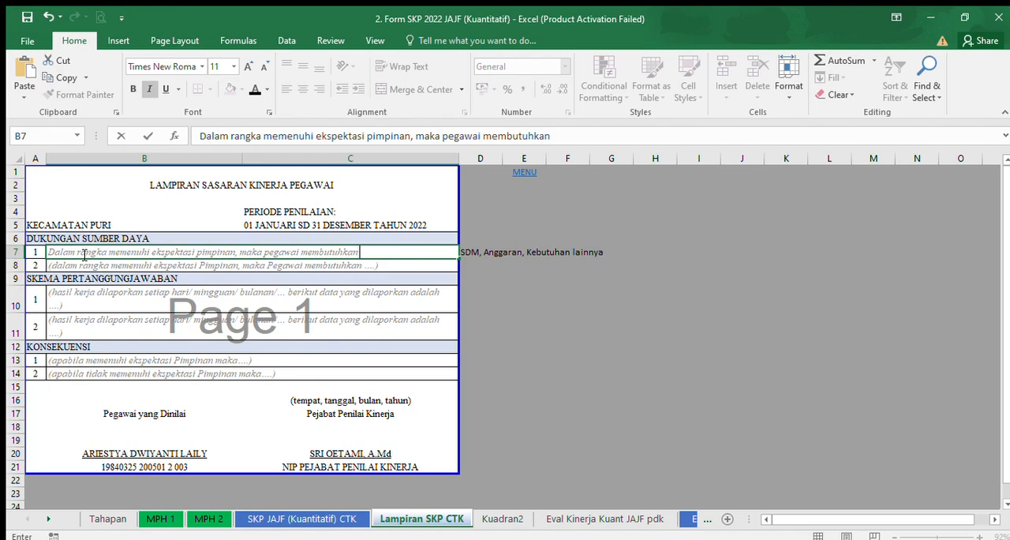
Remove the italics from the sentence in B7 and make its font colour black.
drag(49, 254, 356, 255)
click(148, 88)
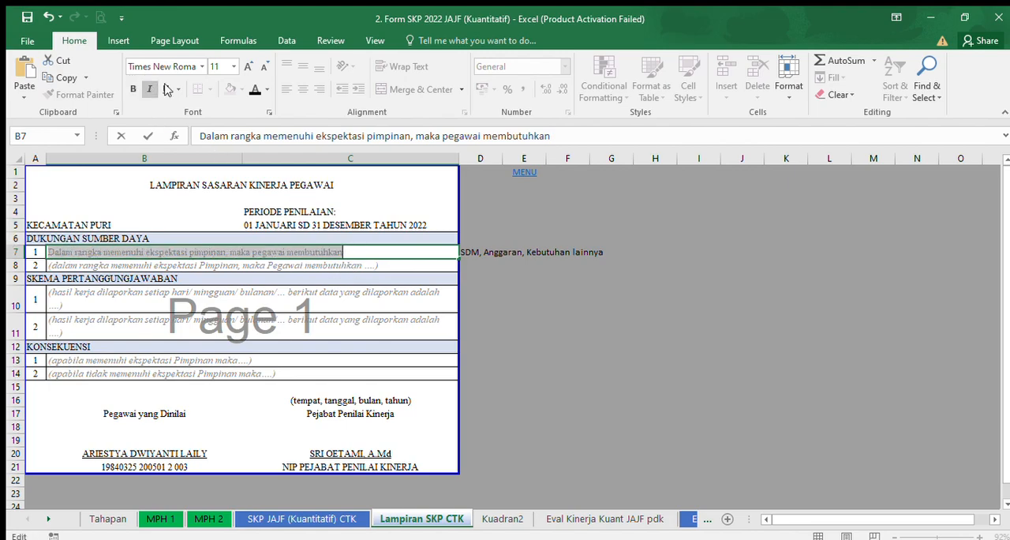
click(254, 90)
click(353, 253)
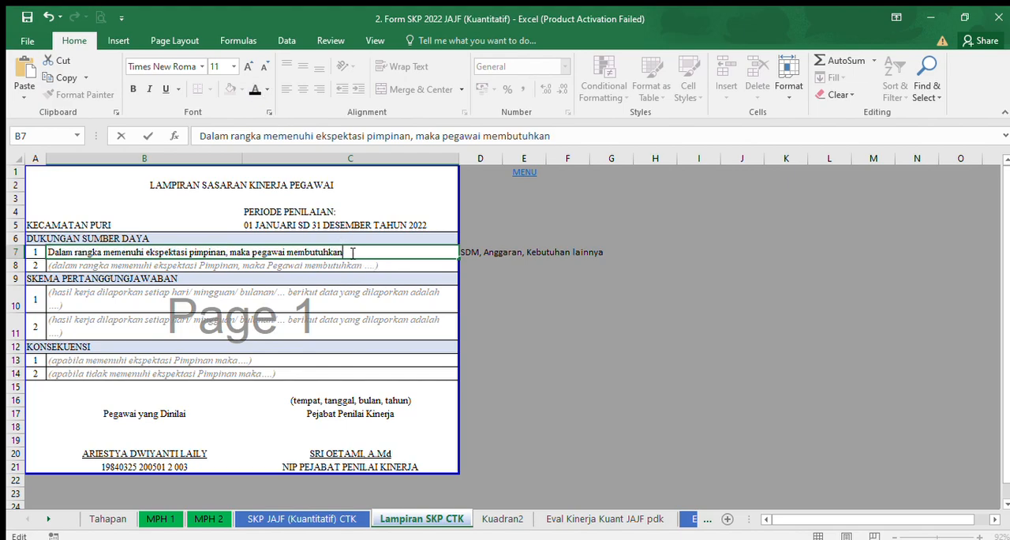
Append " : Alat Tulis Kantor, Laptop/PC, Meja Kursi" to the sentence in B7.
key(Return)
double_click(350, 252)
text(Alat Tulis Kantor, )
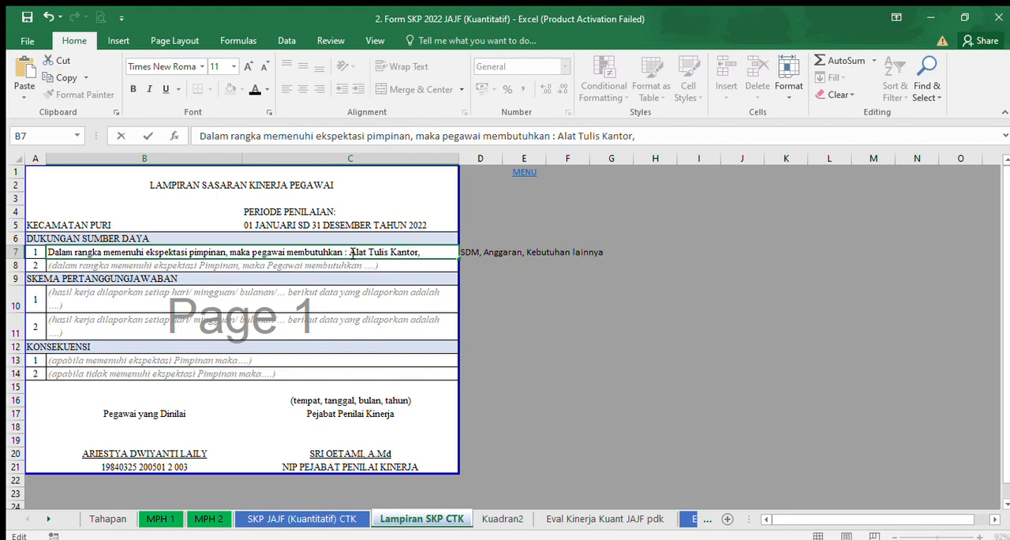
text(Laptop/)
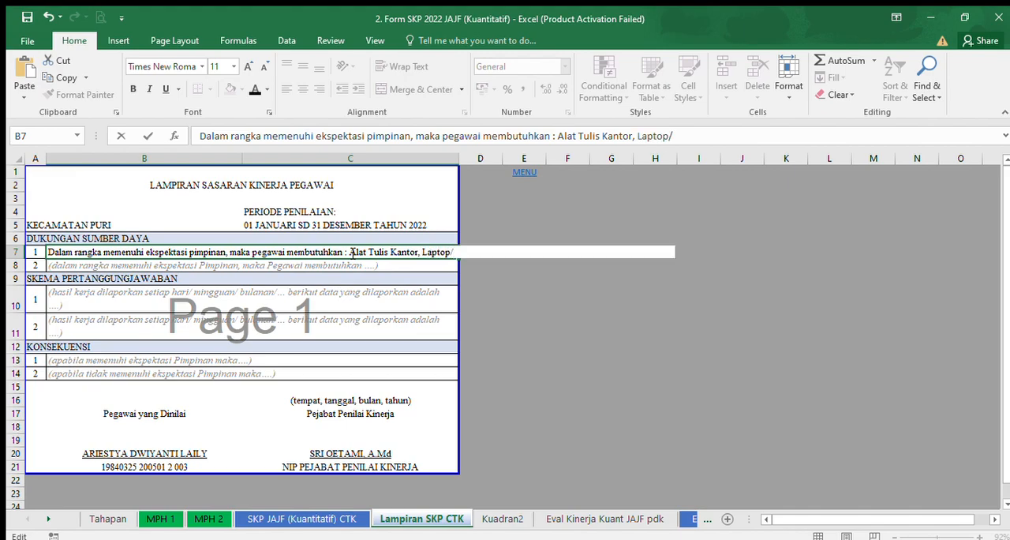
text(PC,)
text(Meja Kursi)
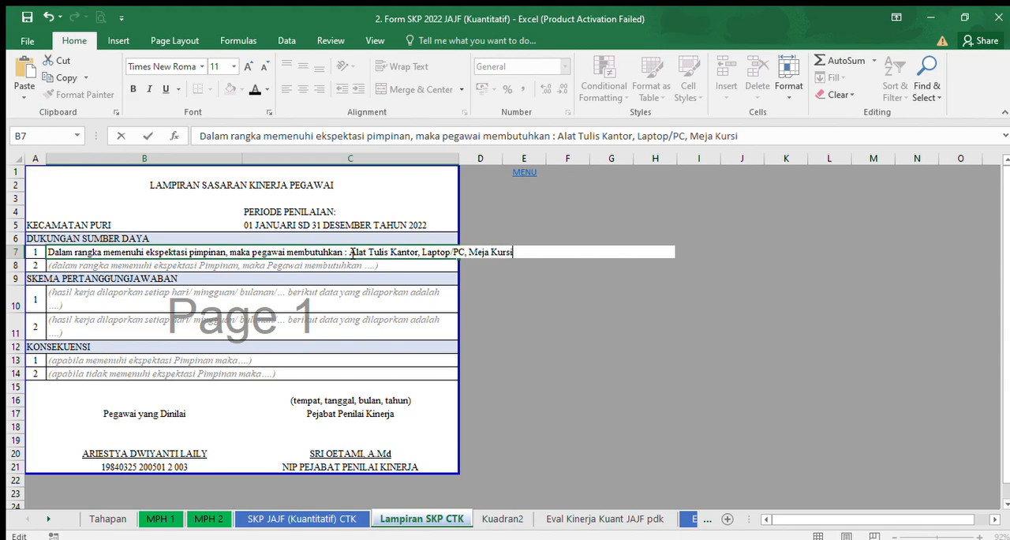
click(271, 267)
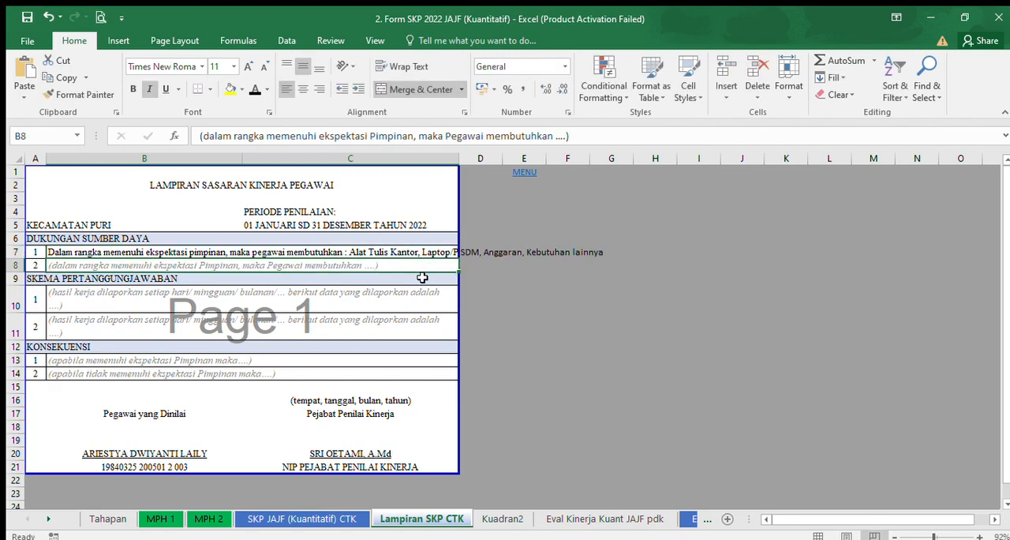
Make row 7 about two lines tall and wrap the text in B7.
click(59, 252)
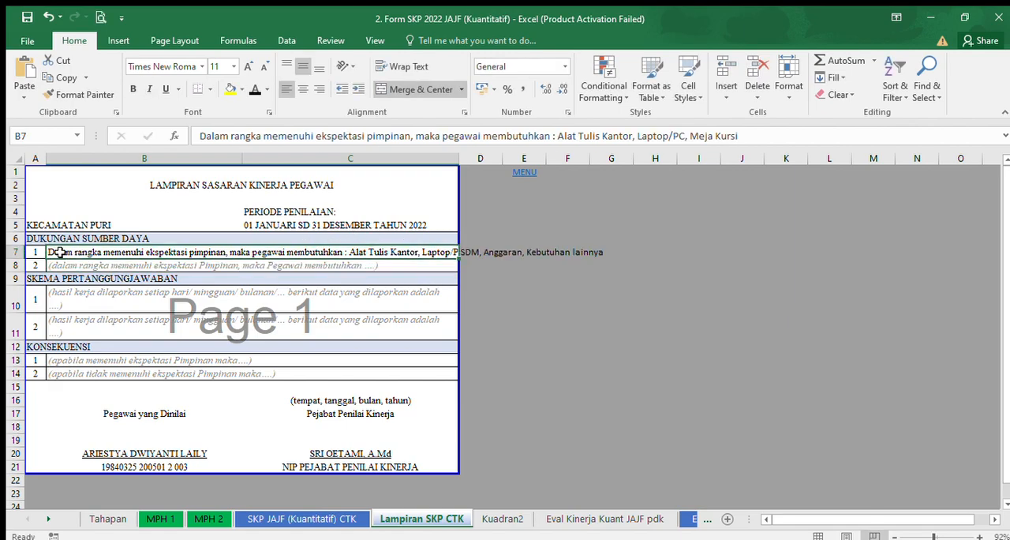
drag(15, 258, 16, 273)
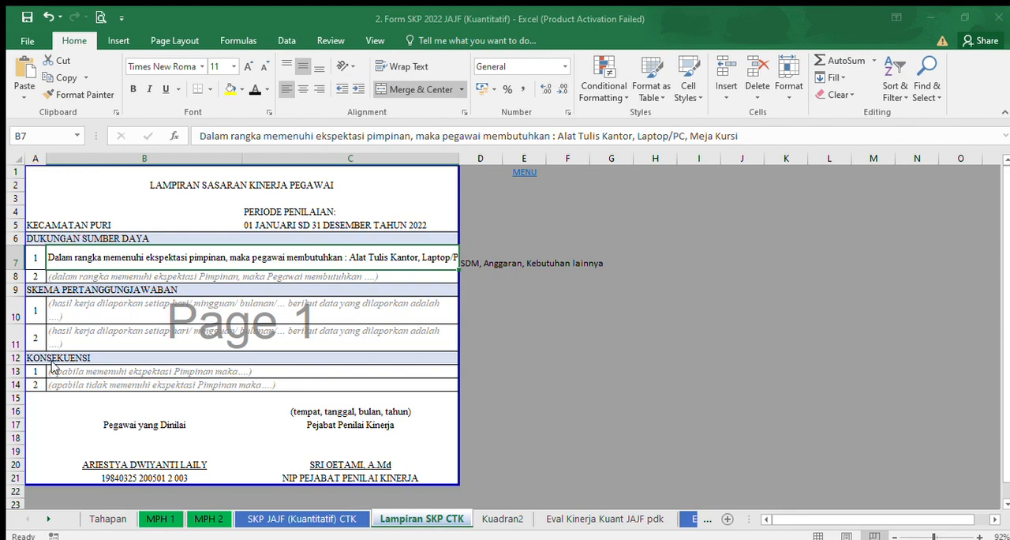
click(311, 518)
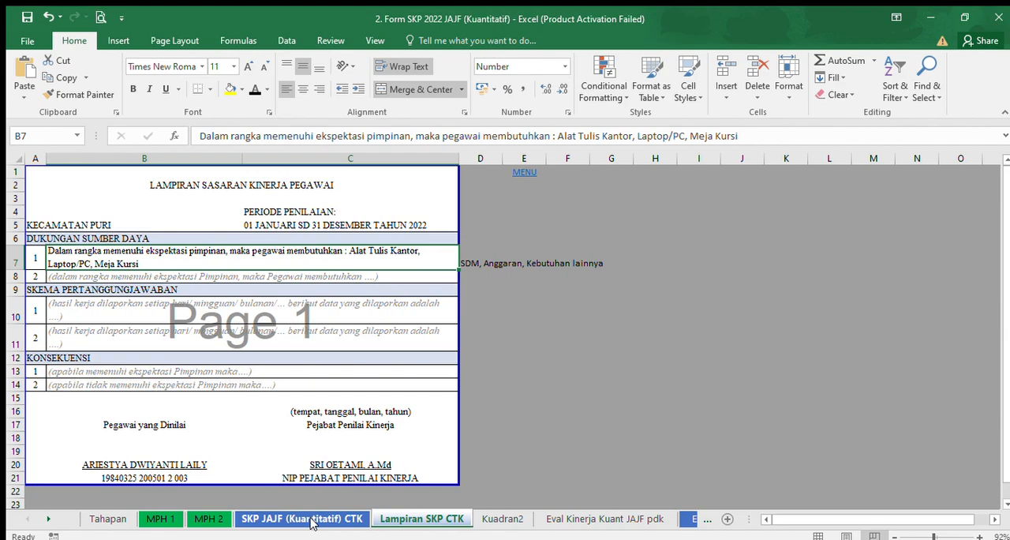
click(197, 277)
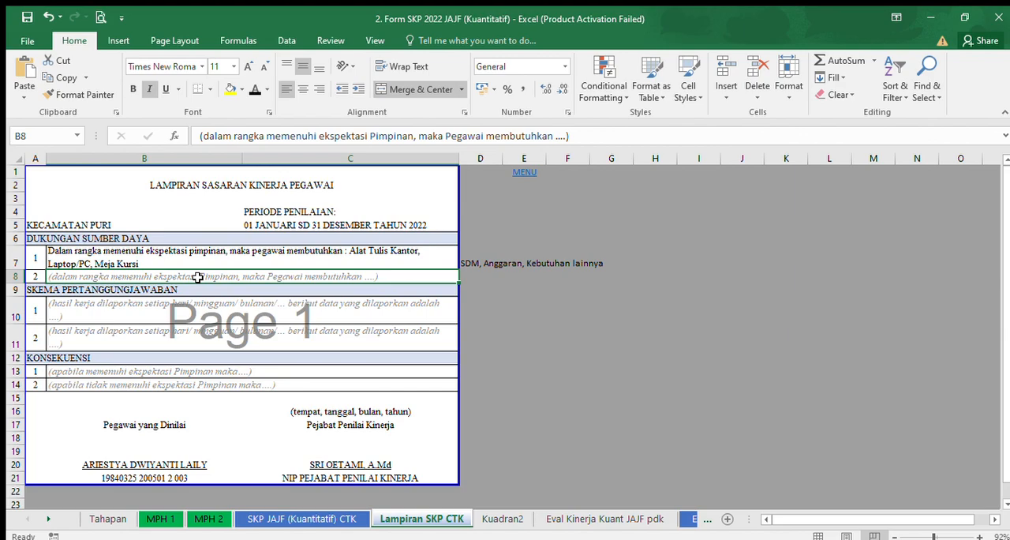
Replace the first SKEMA PERTANGGUNGJAWABAN placeholder in B10 with "Laporan Presensi" in non-italic black text.
click(92, 309)
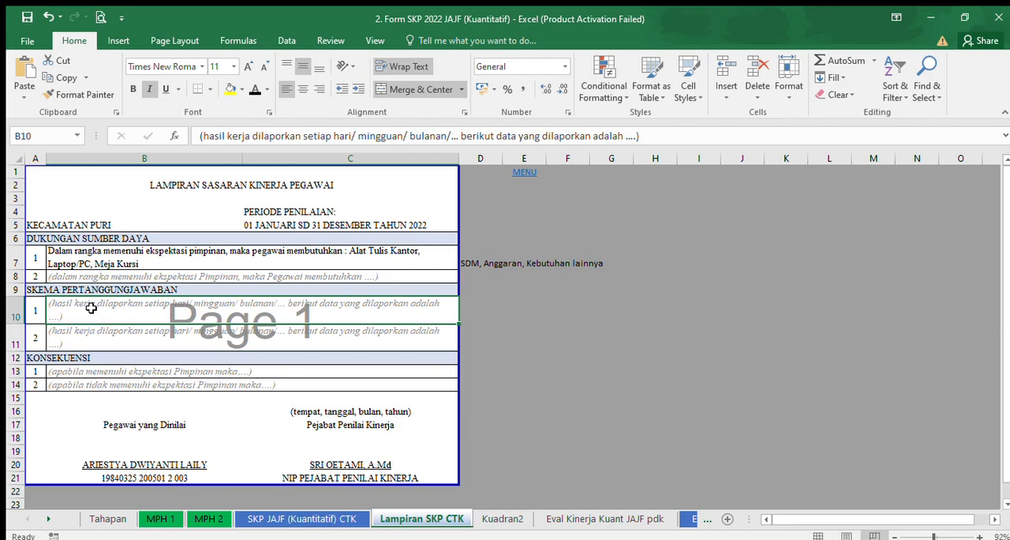
text(Laporan )
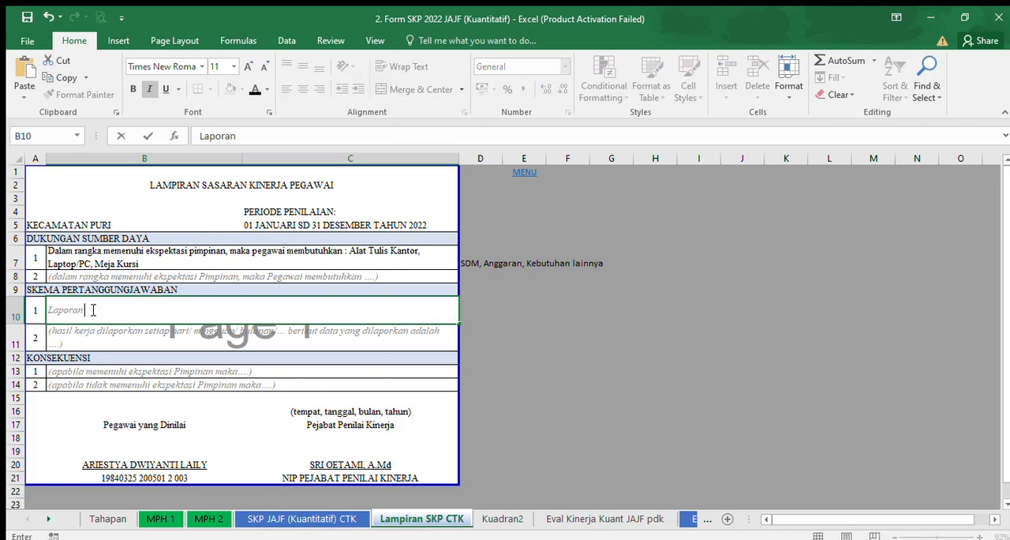
text(Presensi)
drag(144, 310, 52, 313)
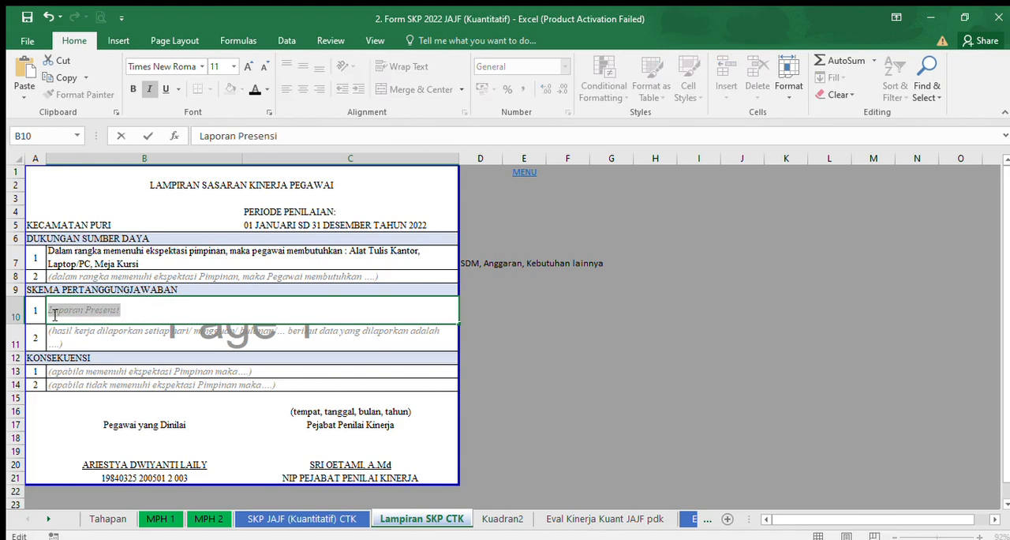
click(149, 88)
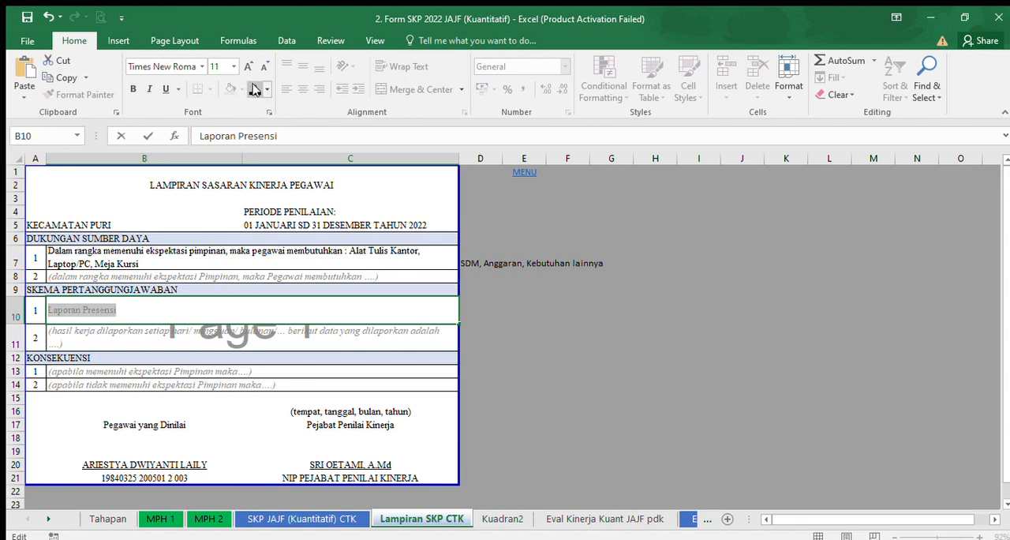
double_click(135, 312)
click(135, 312)
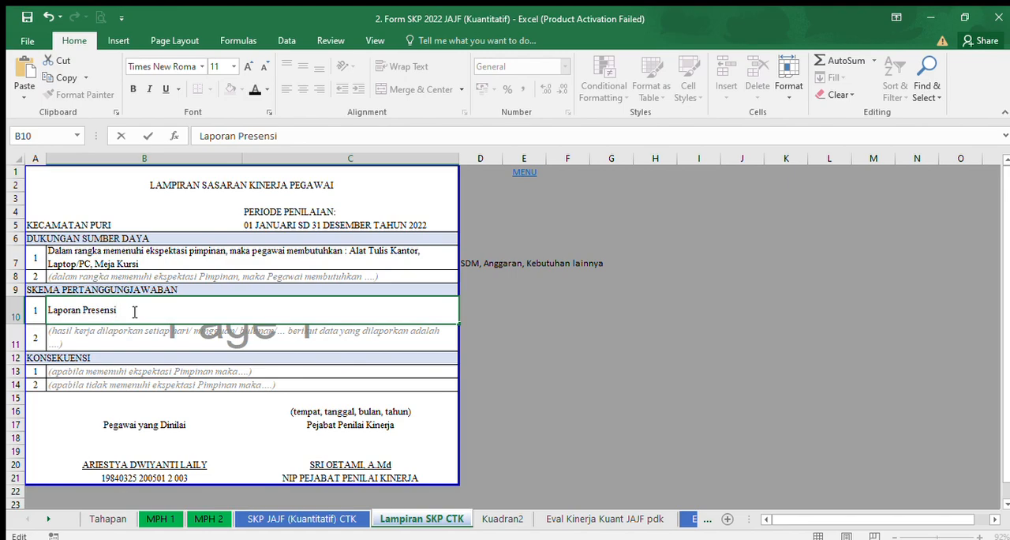
Complete the entry in B10 with " yang dilaporkan setiap bulan".
text(yang dialporkan)
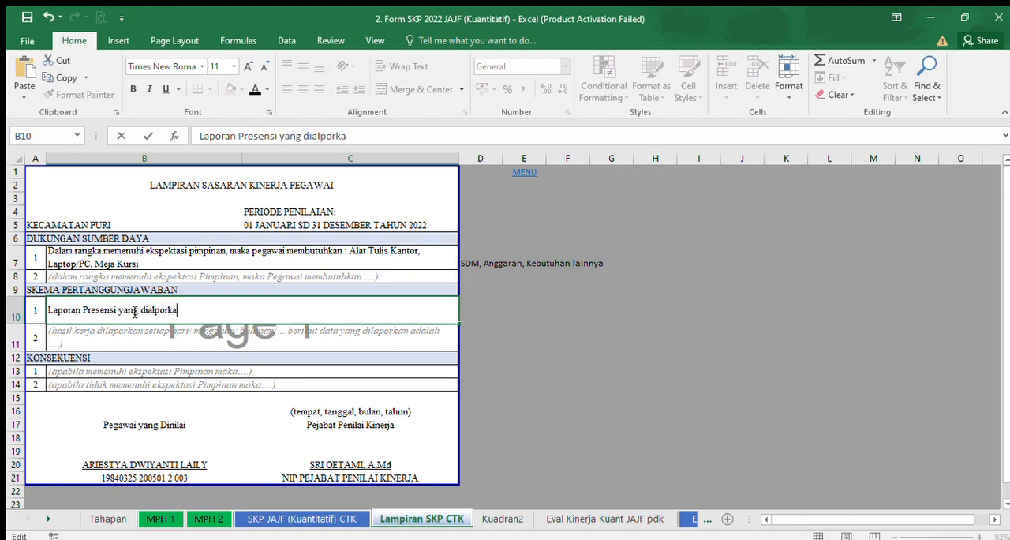
key(BackSpace)
key(BackSpace)
key(BackSpace)
key(BackSpace)
key(BackSpace)
key(BackSpace)
key(BackSpace)
key(BackSpace)
key(BackSpace)
text(ilaporkan setiap bulan)
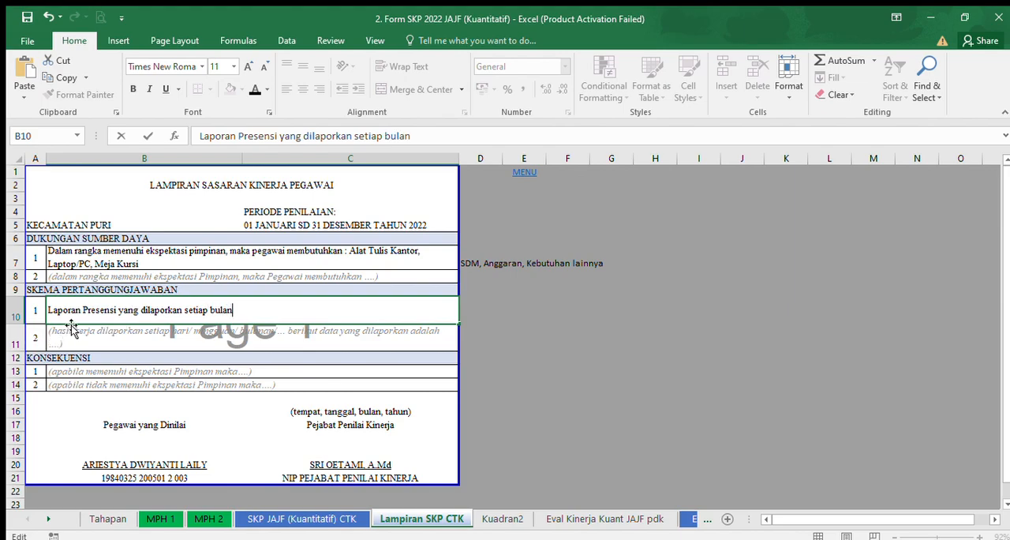
click(90, 329)
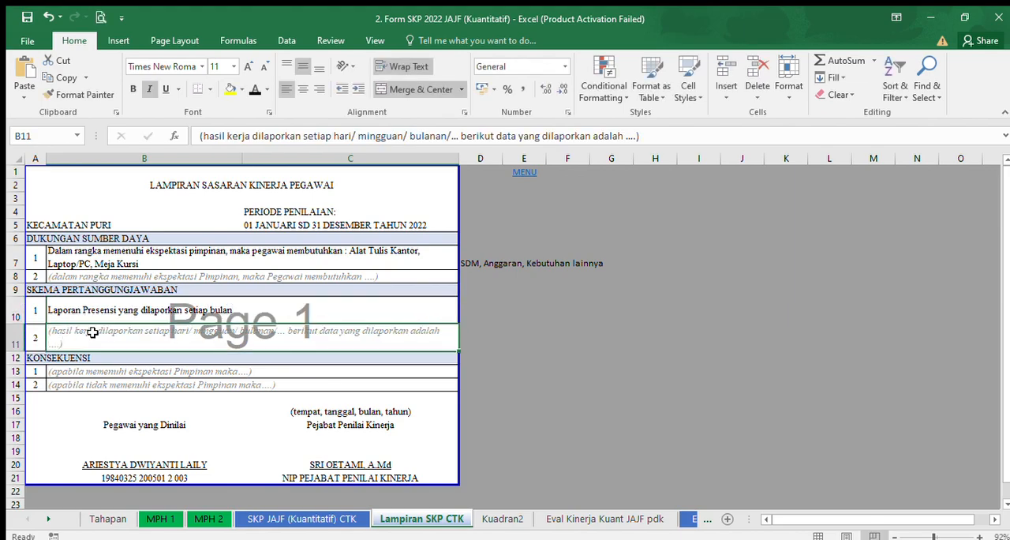
Copy the cell formatting of B10 onto the second SKEMA PERTANGGUNGJAWABAN entry in B11.
click(96, 312)
click(84, 95)
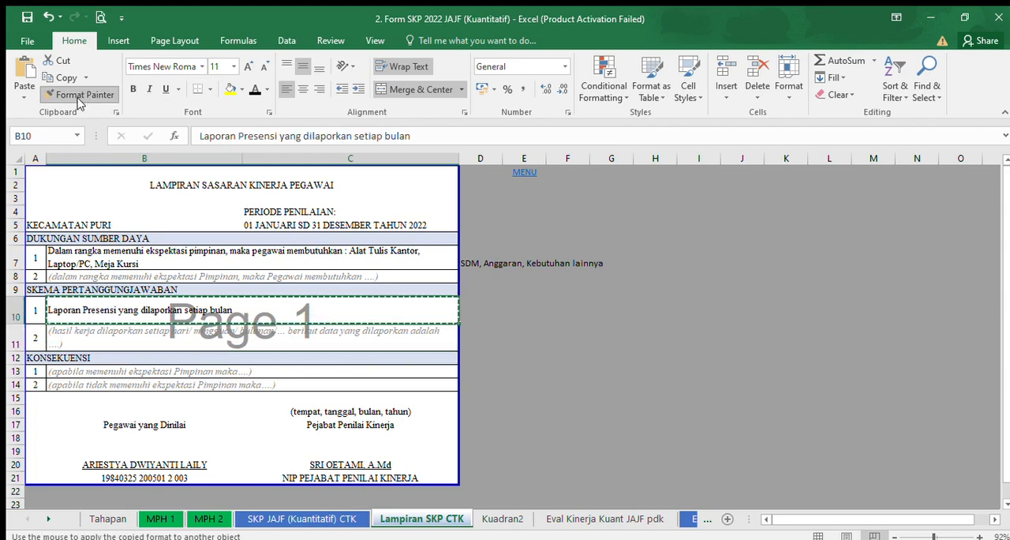
click(89, 332)
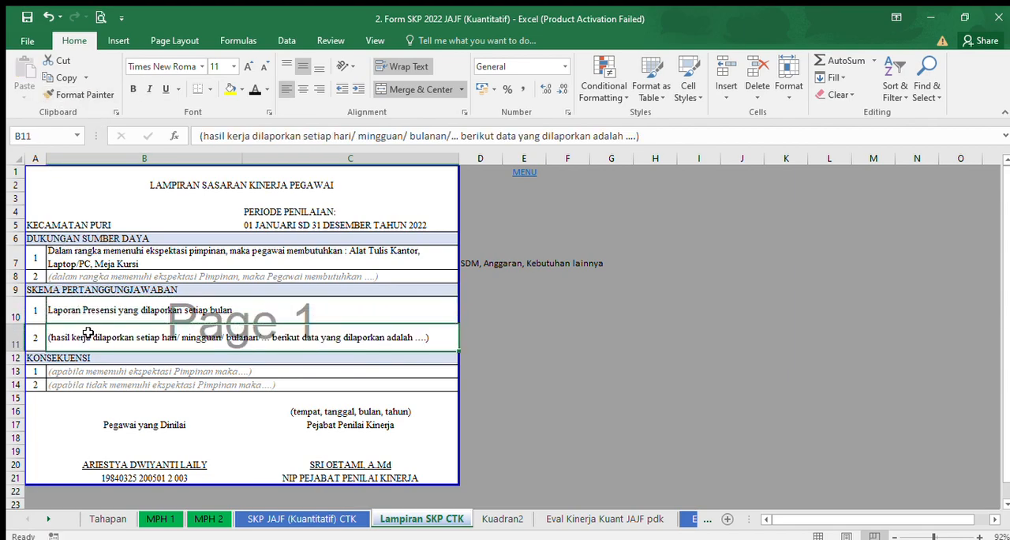
Replace the second SKEMA PERTANGGUNGJAWABAN entry in B11 with "Laporan Anjab ABK yang dilaporkan satu tahun 2 kali".
text(Laporan A)
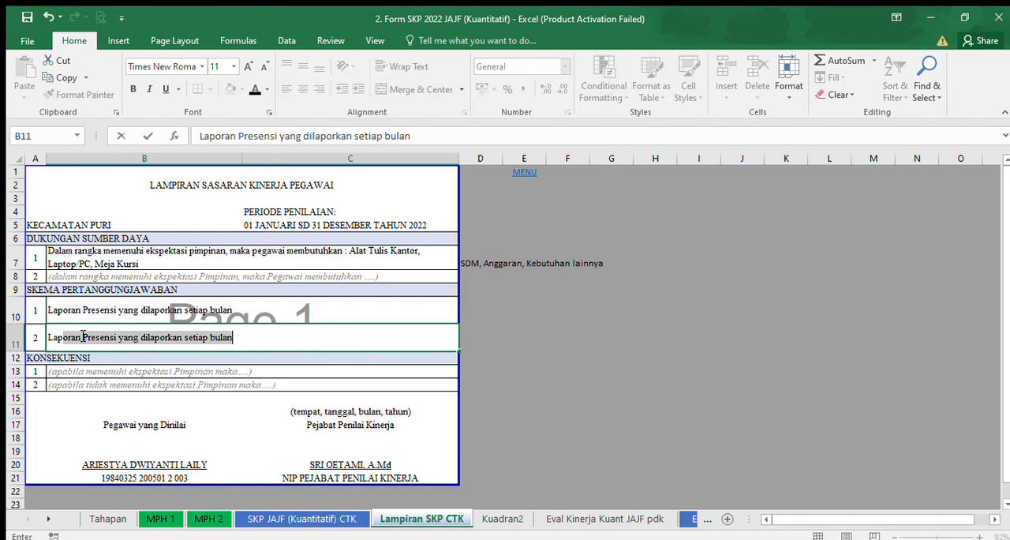
text(njab)
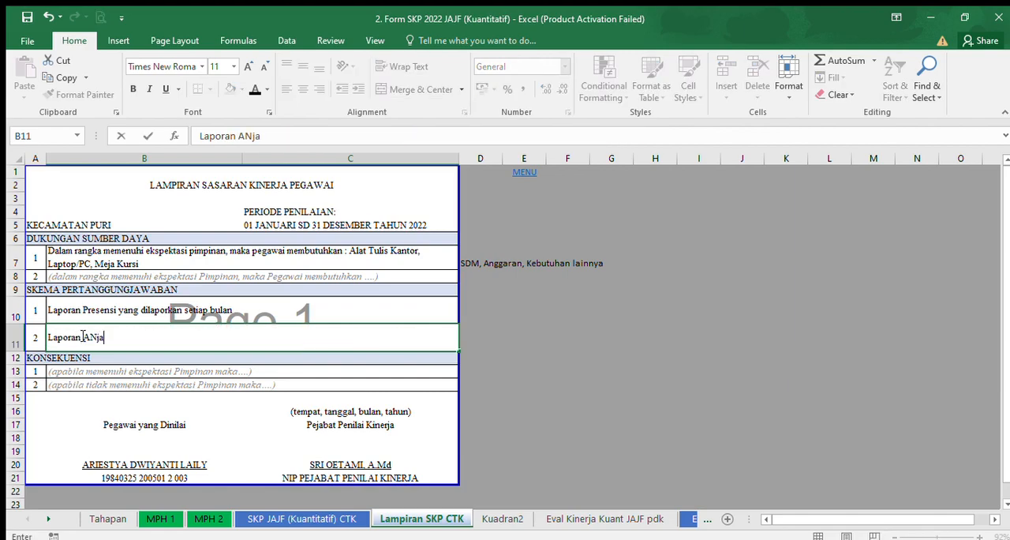
key(BackSpace)
text(b ABK yang dialp)
text(orkan)
key(BackSpace)
key(BackSpace)
key(BackSpace)
key(BackSpace)
key(BackSpace)
key(BackSpace)
key(BackSpace)
key(BackSpace)
text(laporkan satu tahun 2 kali)
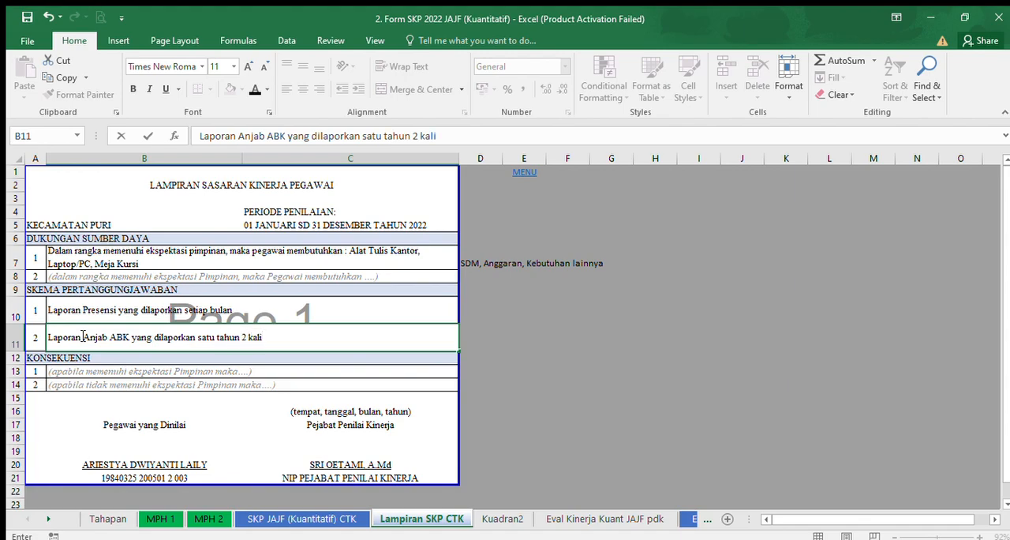
click(548, 368)
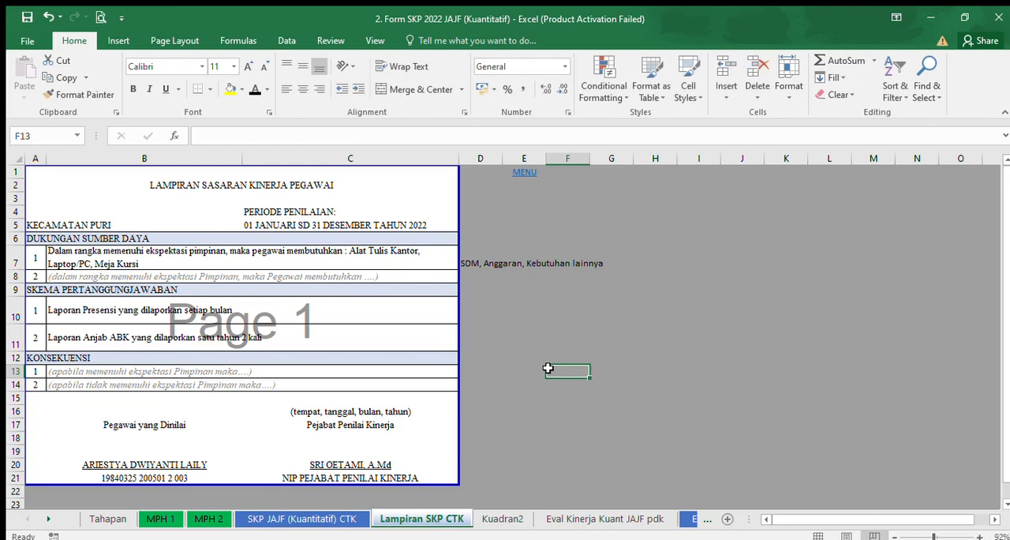
Change the font colour of both KONSEKUENSI placeholders in B13 and B14 to black.
click(62, 372)
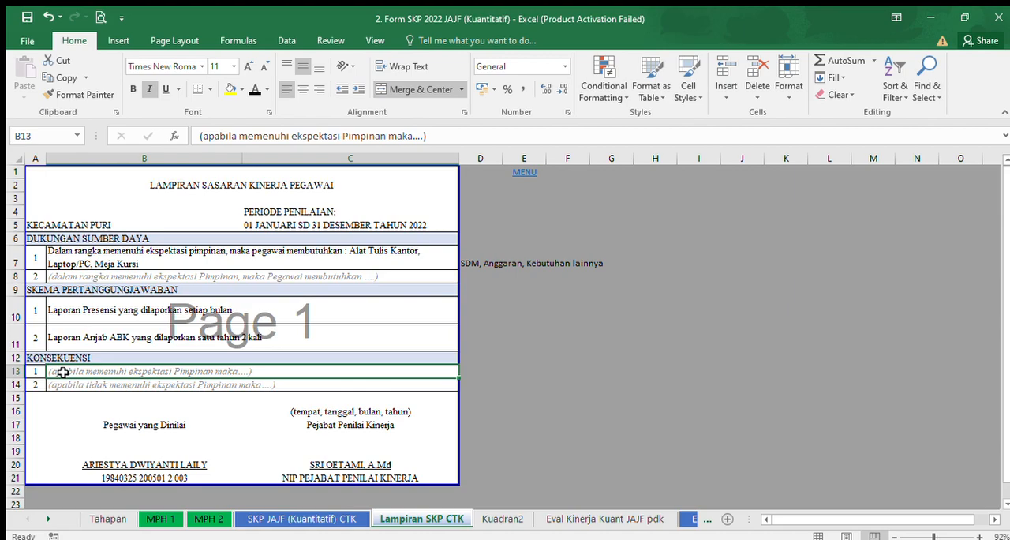
drag(62, 371, 63, 380)
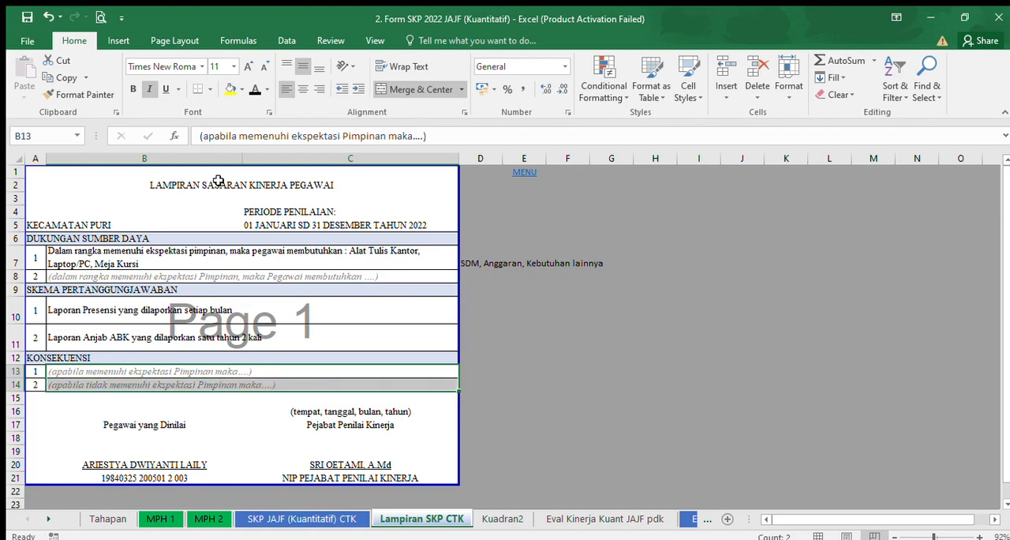
click(254, 89)
Replace the first KONSEKUENSI placeholder in B13 with "Apabila memenuhi ekspektasi pimpinan maka.......".
click(84, 372)
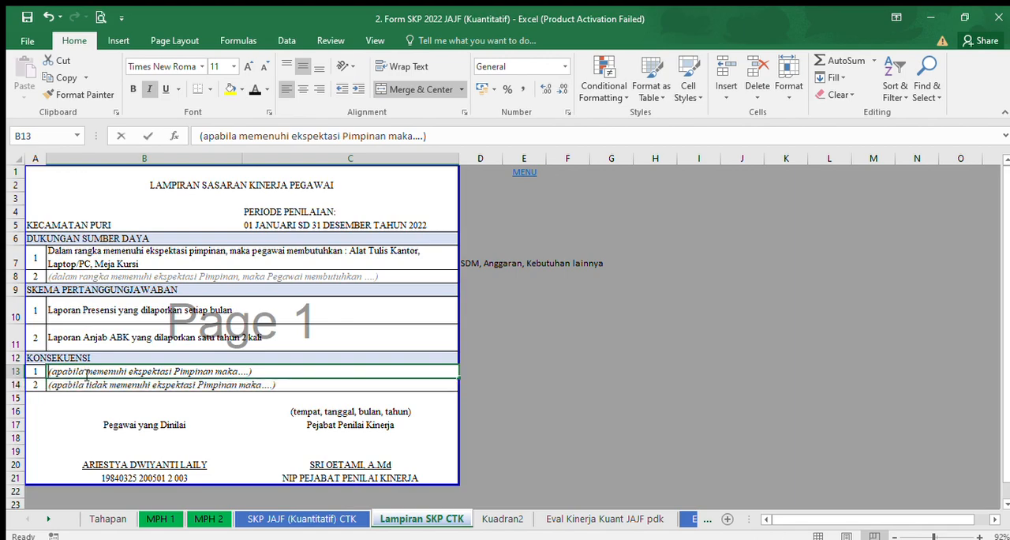
text(Apabila mem)
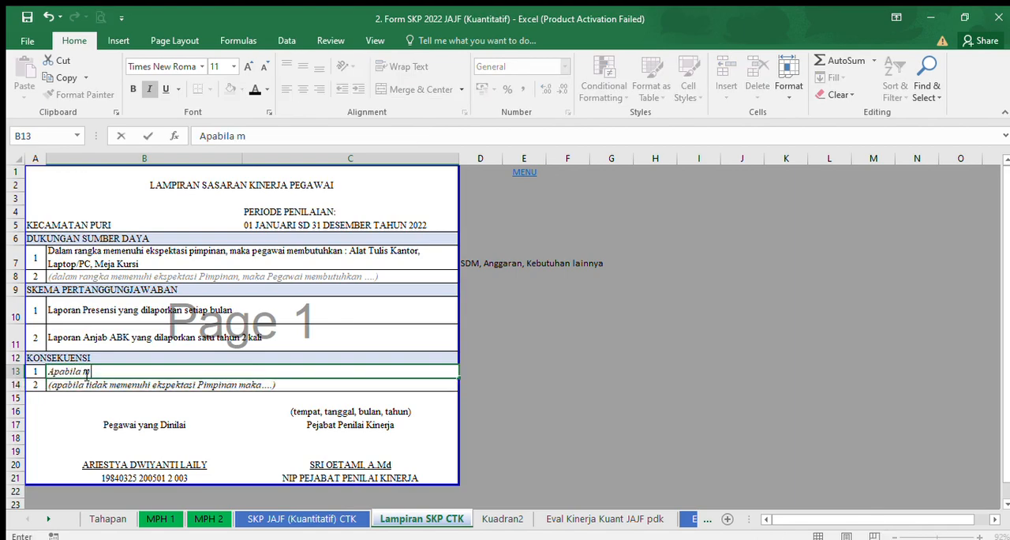
key(BackSpace)
key(BackSpace)
text(emenuhi eksp)
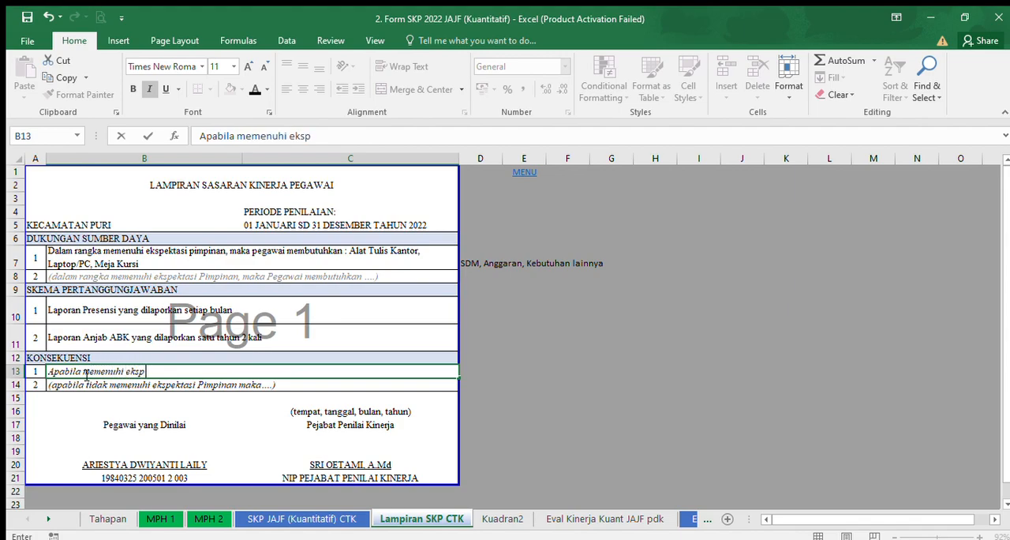
text(ektasi pimpinan maka)
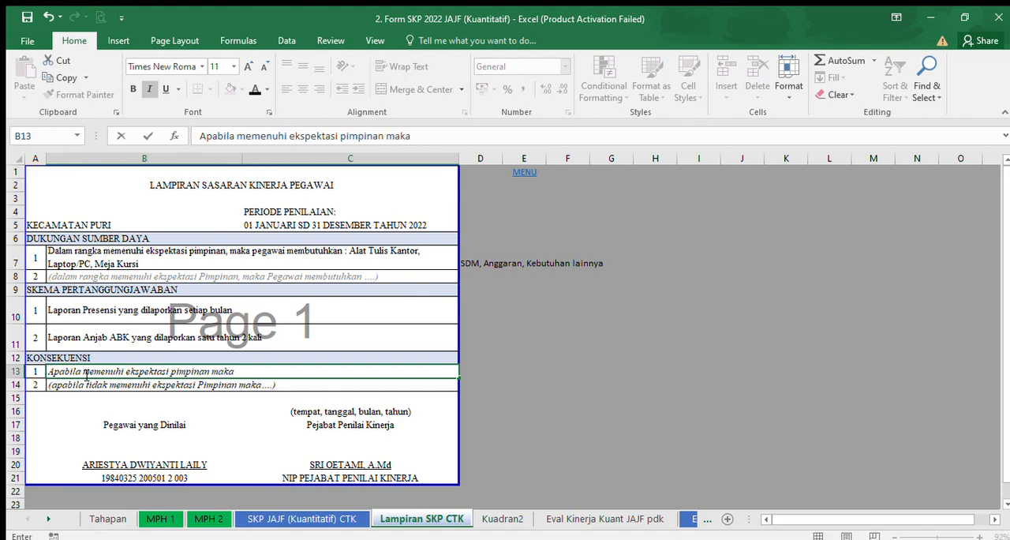
text(.......)
Replace the second KONSEKUENSI placeholder in B14 with "Apabila tidak memenuhi ekspektasi pimpinan maka".
click(168, 385)
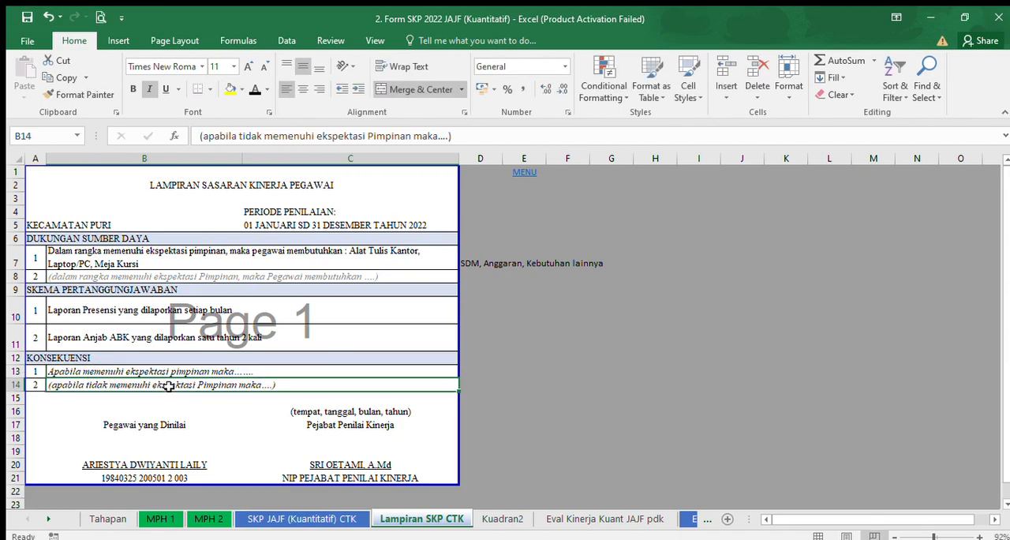
drag(465, 142, 174, 140)
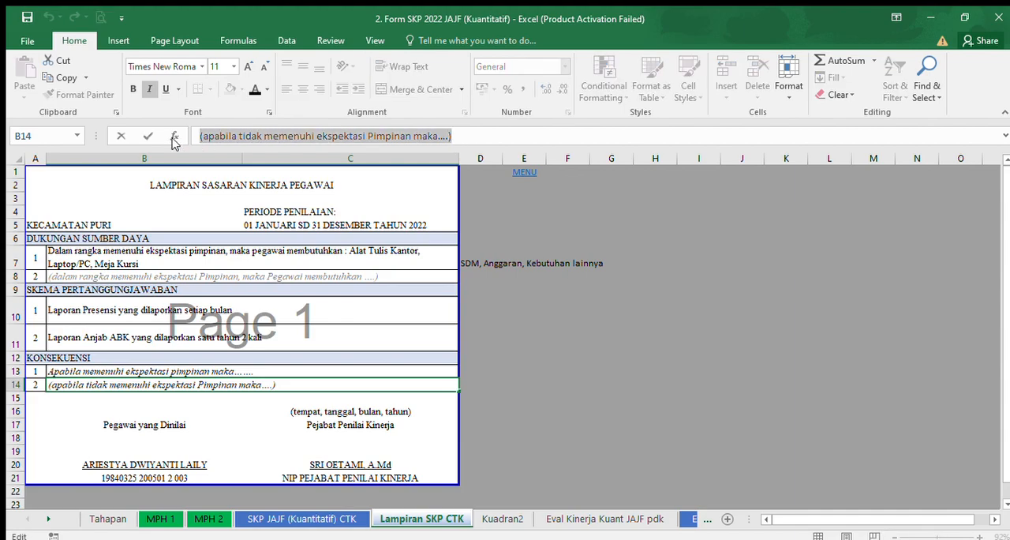
text(Apabila )
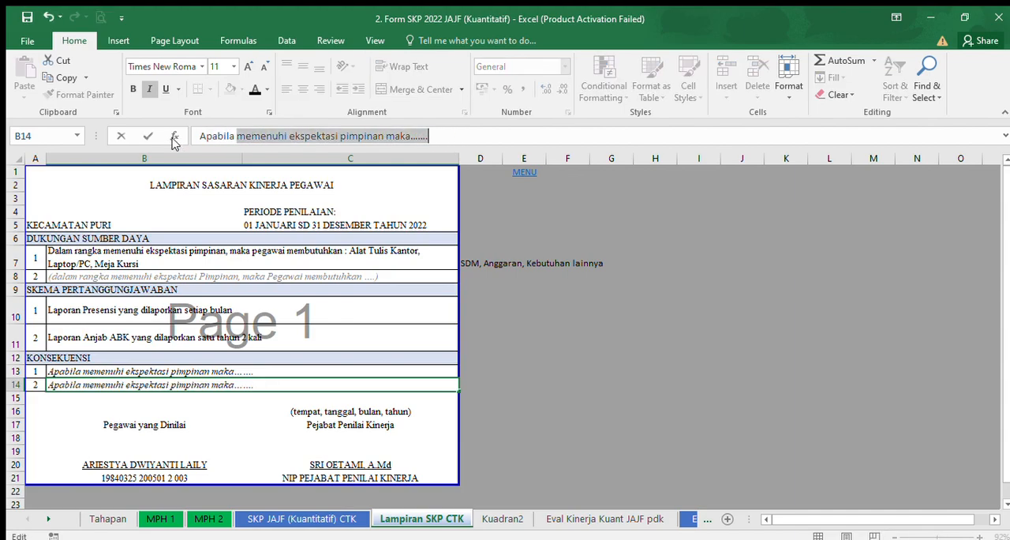
text(tidak memenuhi ekspektasi pimpinan)
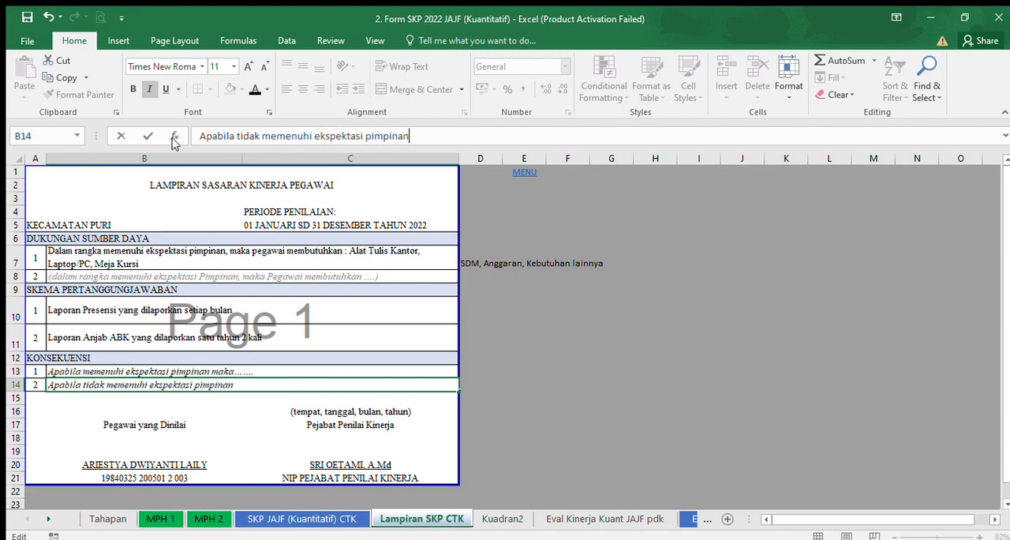
text( maka)
Complete the entry in B14 with "akan dilakukan peningkatan kapasitas melalui pelatihan, pembinaan, dsb".
text(akan dilk)
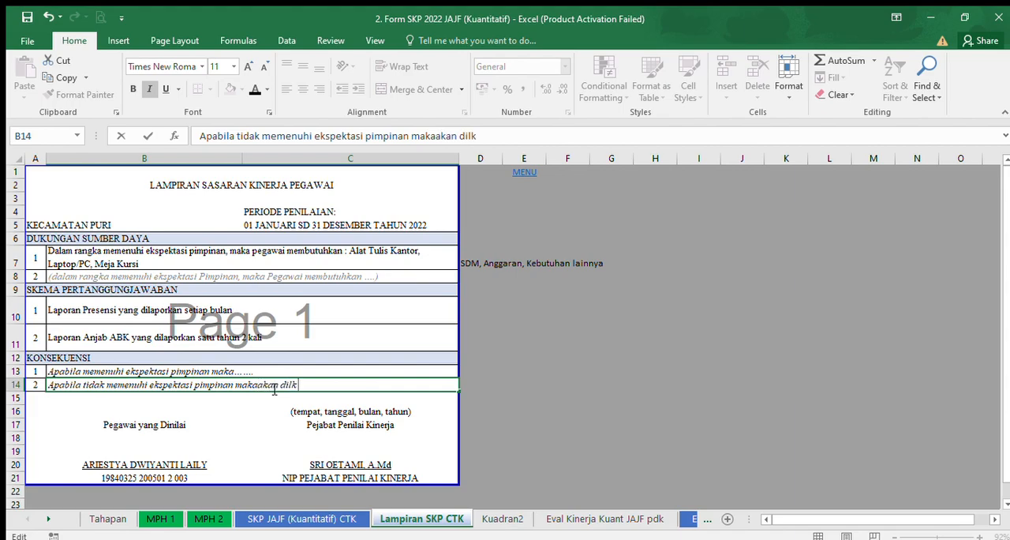
key(BackSpace)
text(akukan peningk)
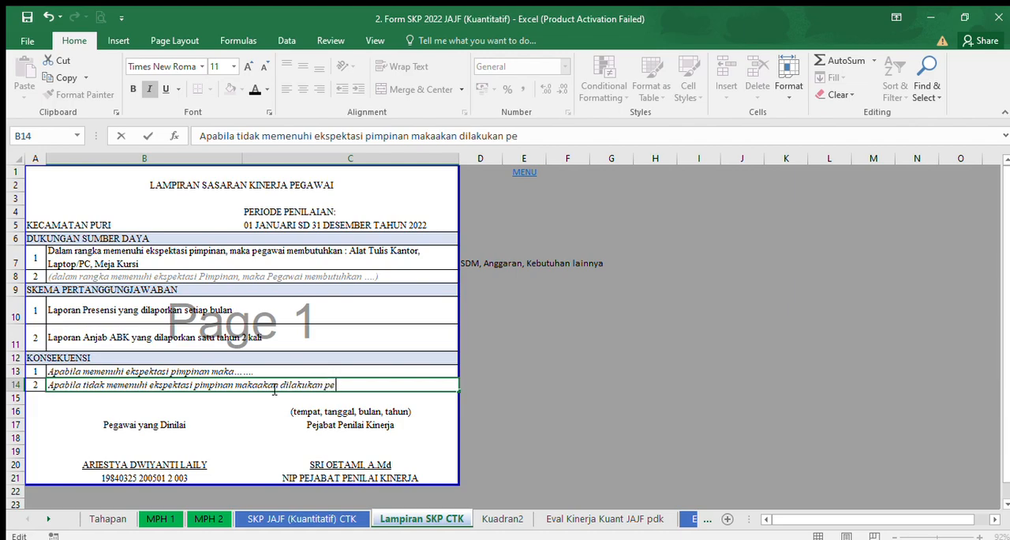
text(kapasitas melalui pelatihan,)
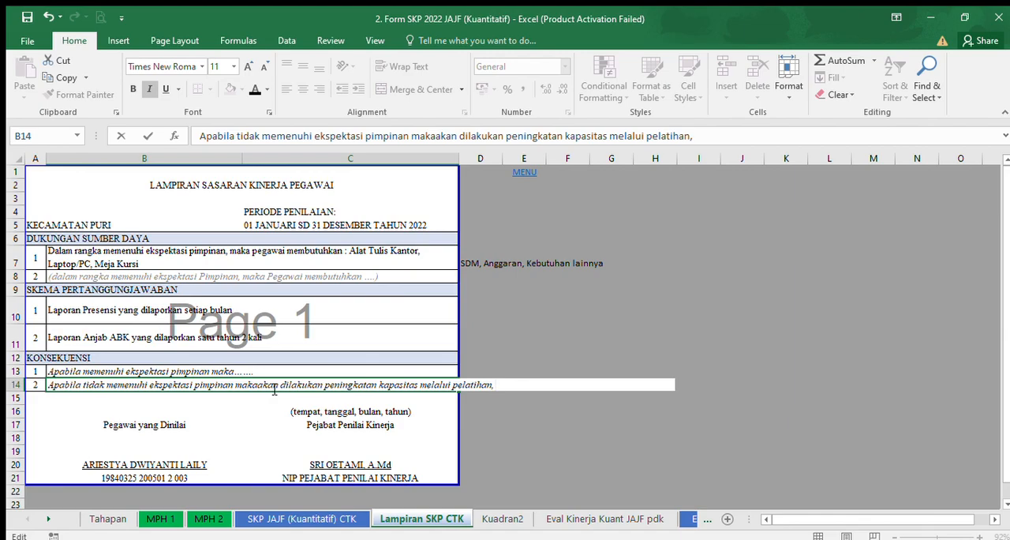
text( pembinaan,)
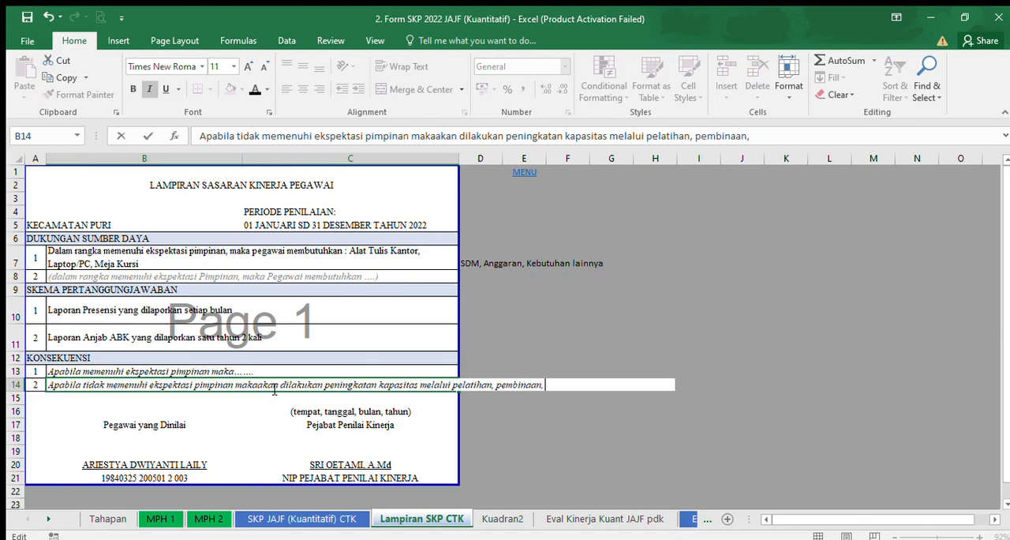
text( dll.)
click(505, 475)
Wrap the text in B14 and make row 14 about two lines tall.
click(85, 386)
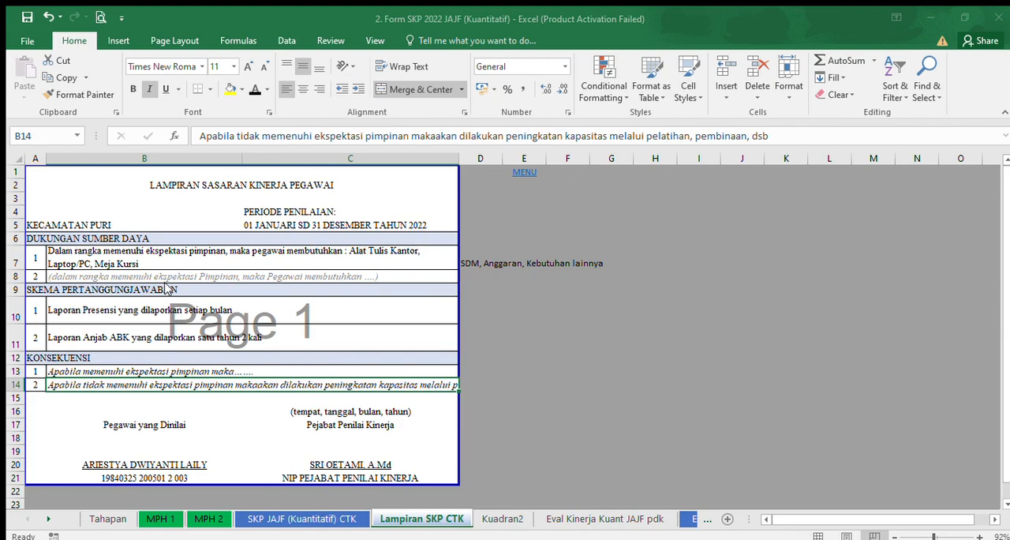
click(52, 262)
click(311, 432)
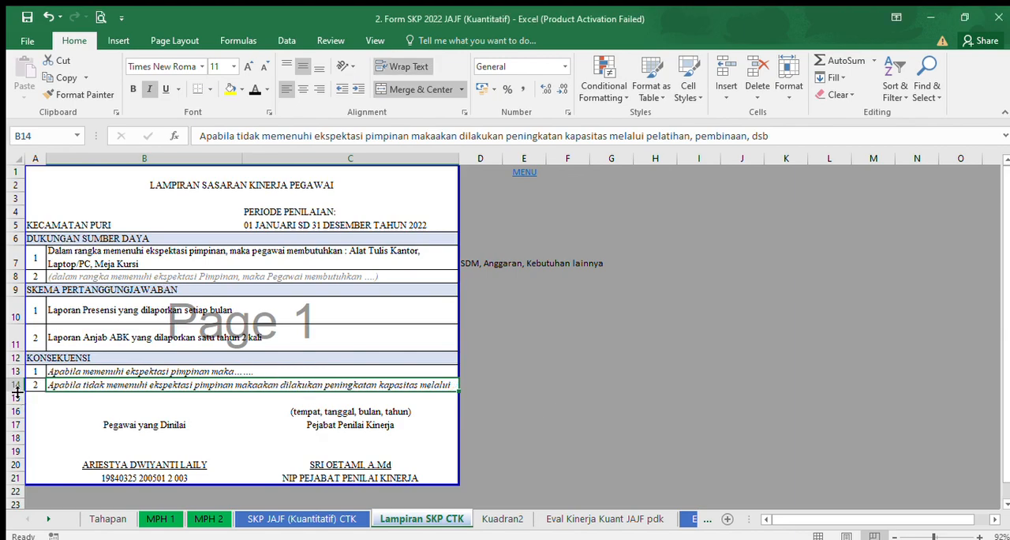
drag(18, 391, 19, 405)
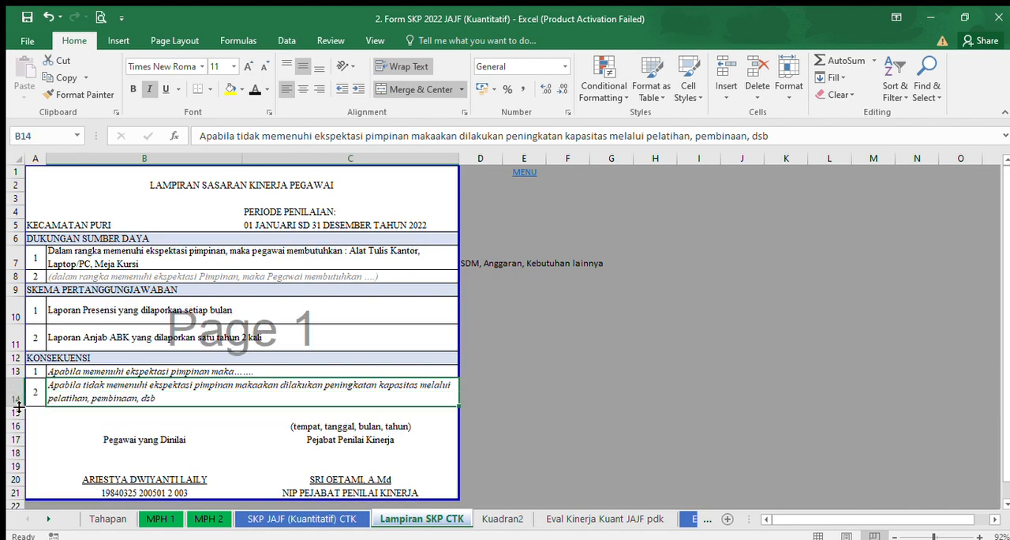
click(557, 436)
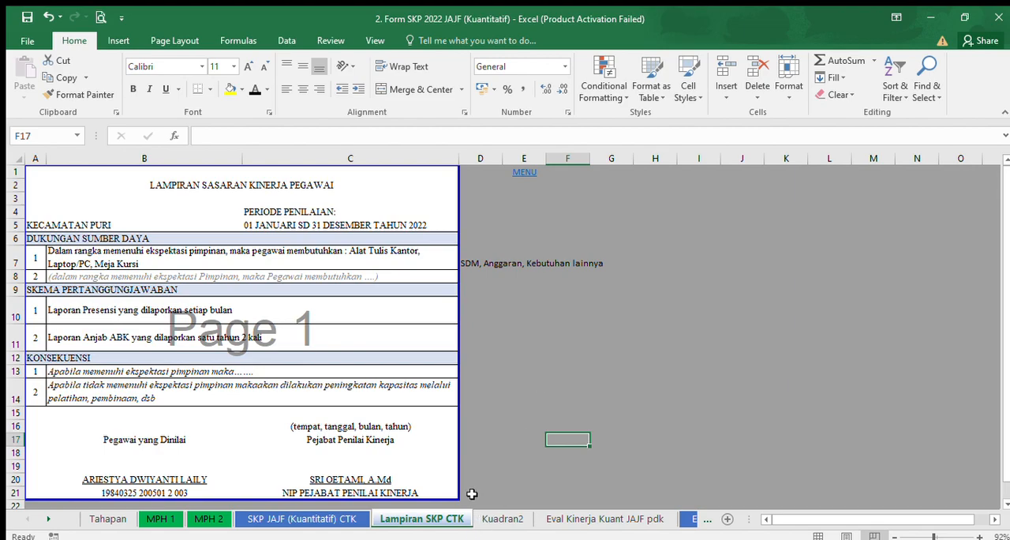
On the Eval Kinerja Kuant JAJF pdk sheet, remove the italics from the employee and appraiser details in rows 8 to 12.
click(515, 517)
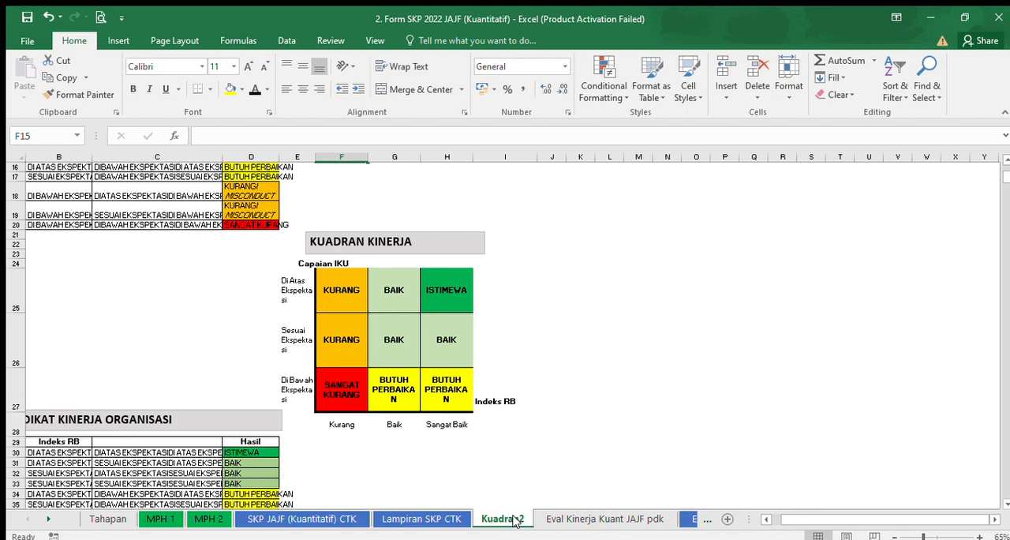
click(567, 520)
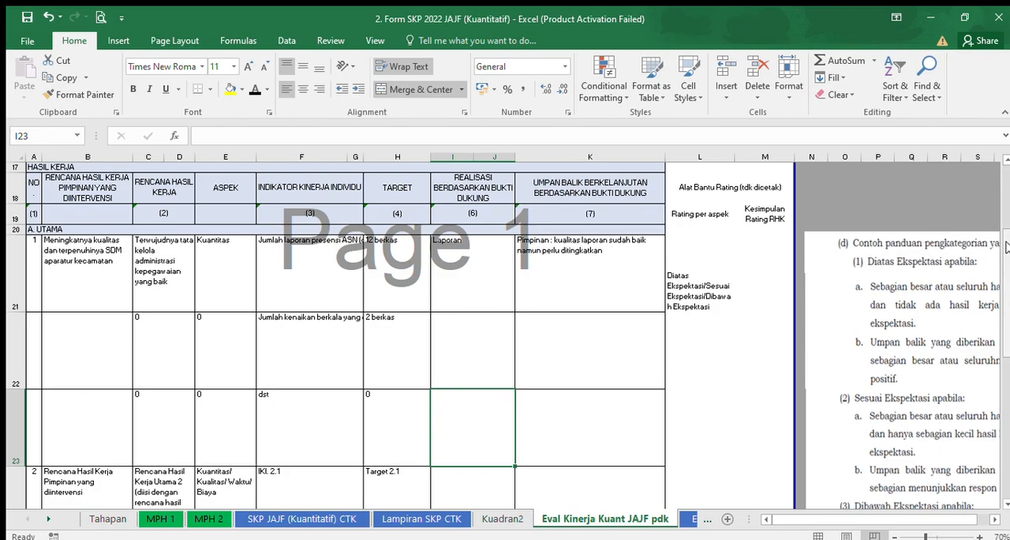
scroll(1006, 230, up, 1)
scroll(1007, 231, up, 5)
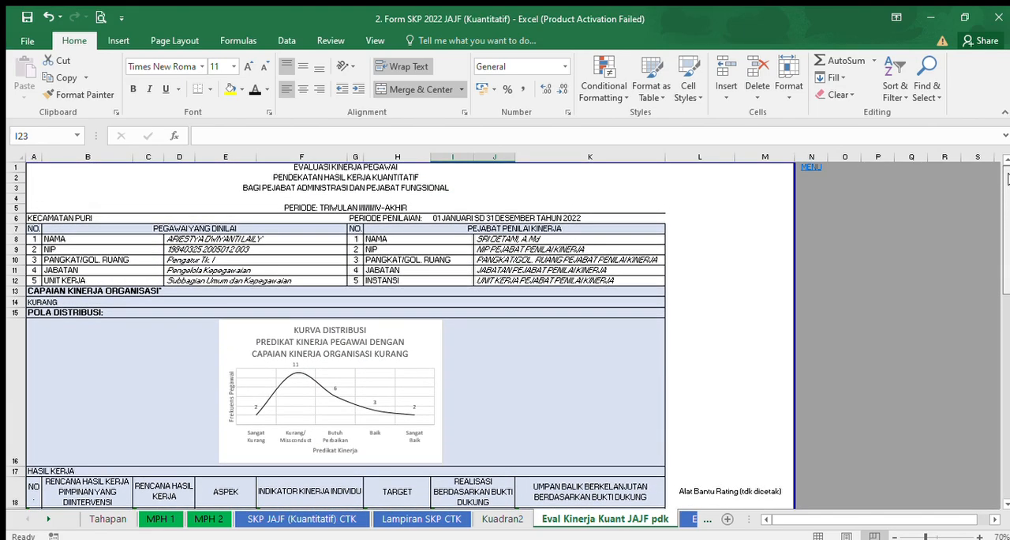
drag(244, 237, 268, 281)
click(150, 90)
drag(506, 238, 514, 278)
click(146, 89)
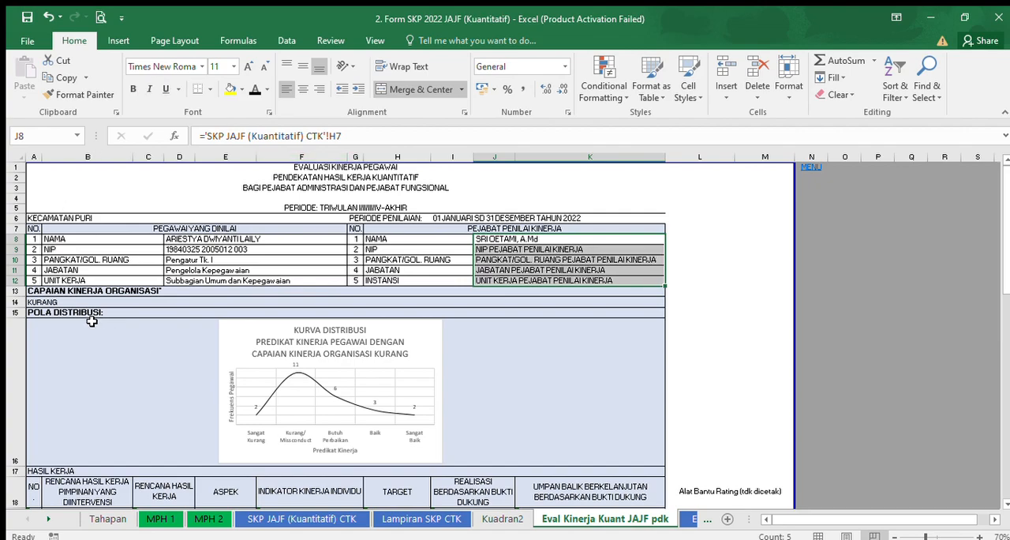
Set the CAPAIAN KINERJA ORGANISASI rating in A14 to BAIK.
click(36, 301)
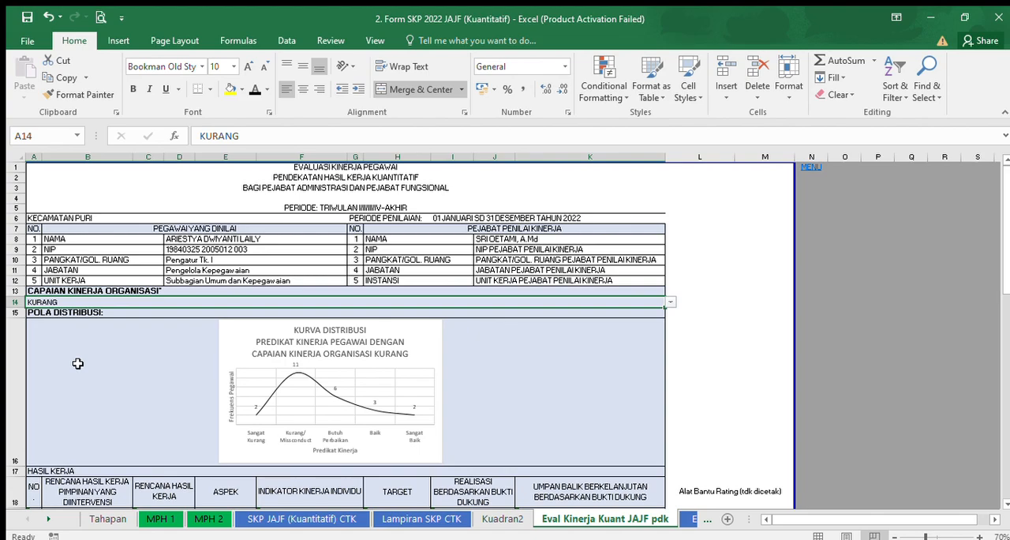
text(bai)
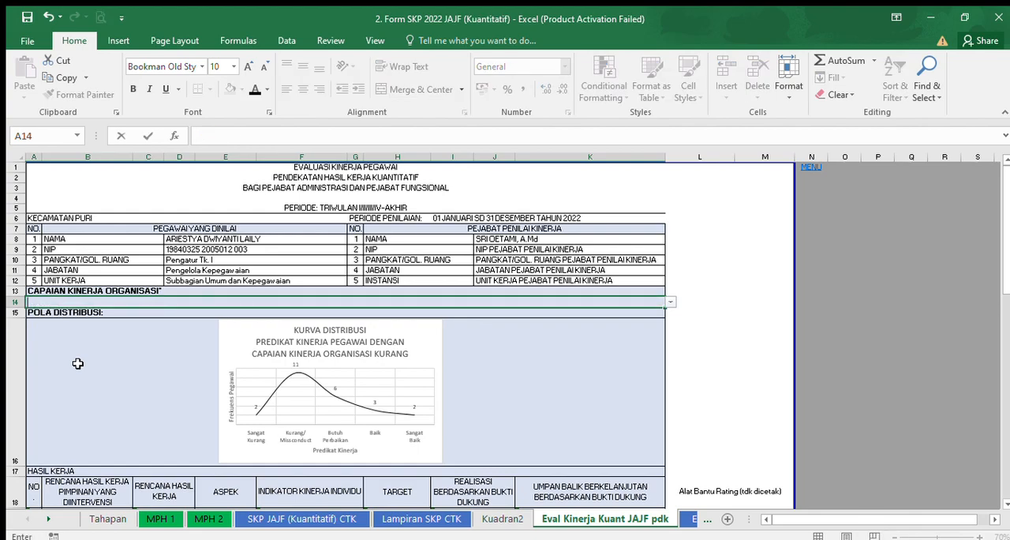
text(BAI)
key(Return)
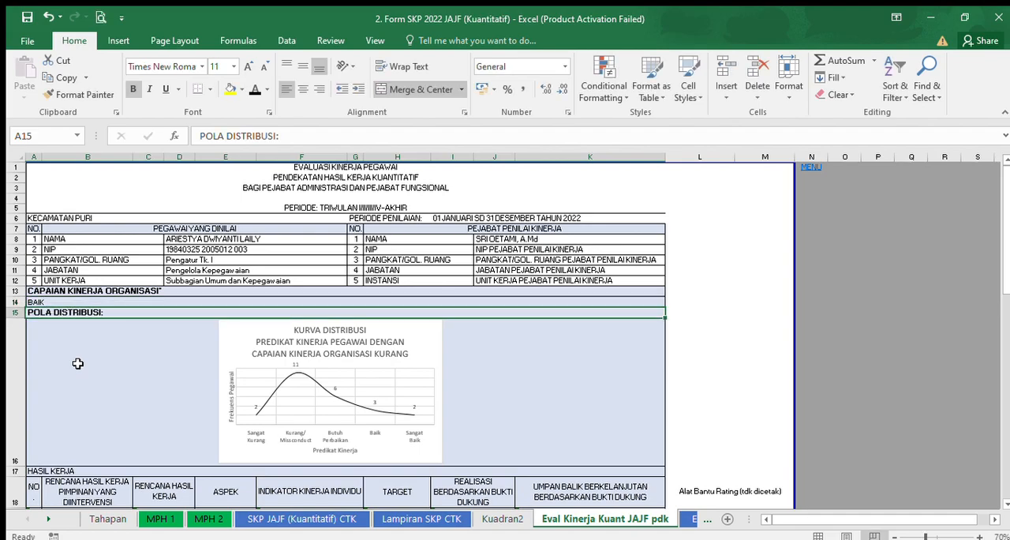
click(497, 391)
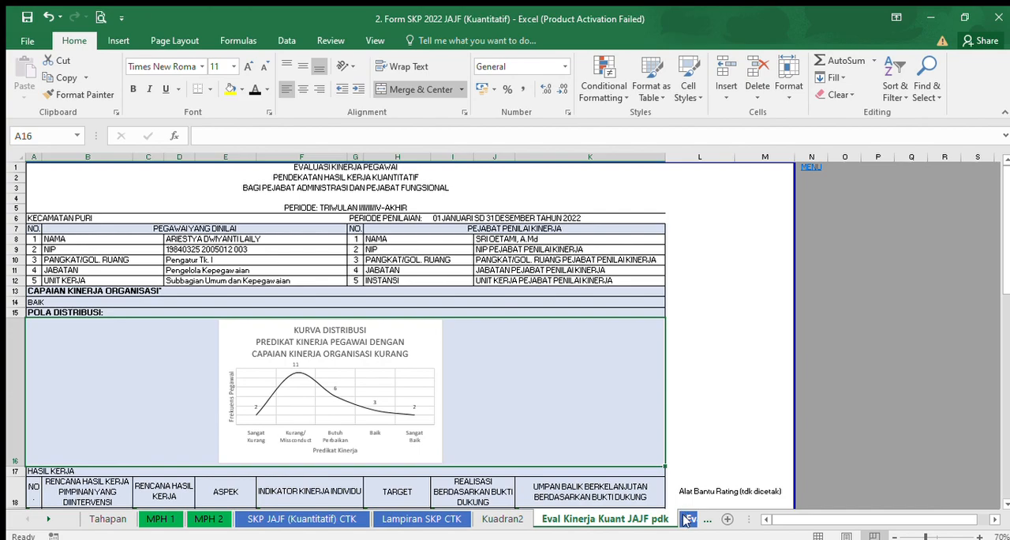
On the Eval Kinerja Kuant JAJF ful CTK sheet, set the organisation performance rating in A14 to BAIK.
click(688, 518)
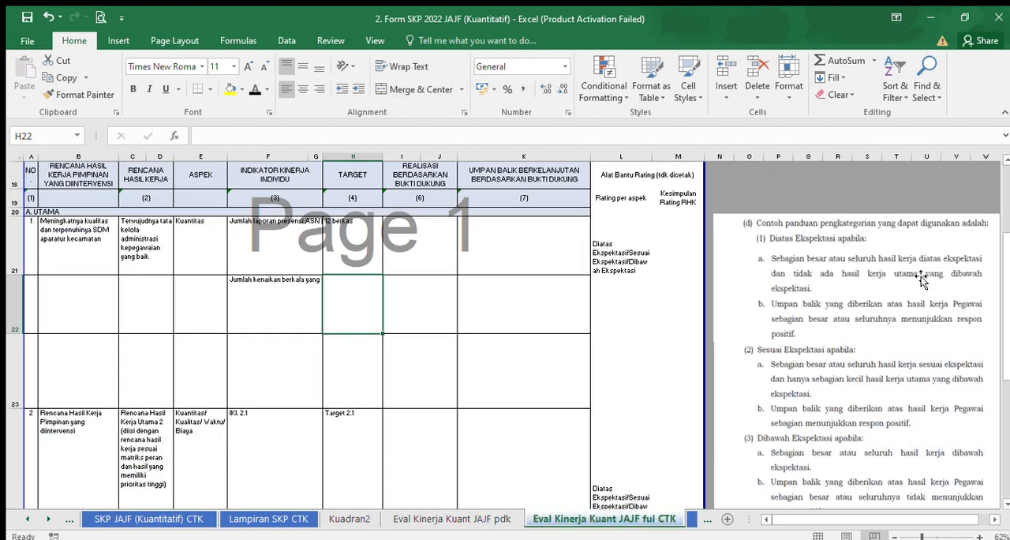
scroll(1005, 254, up, 6)
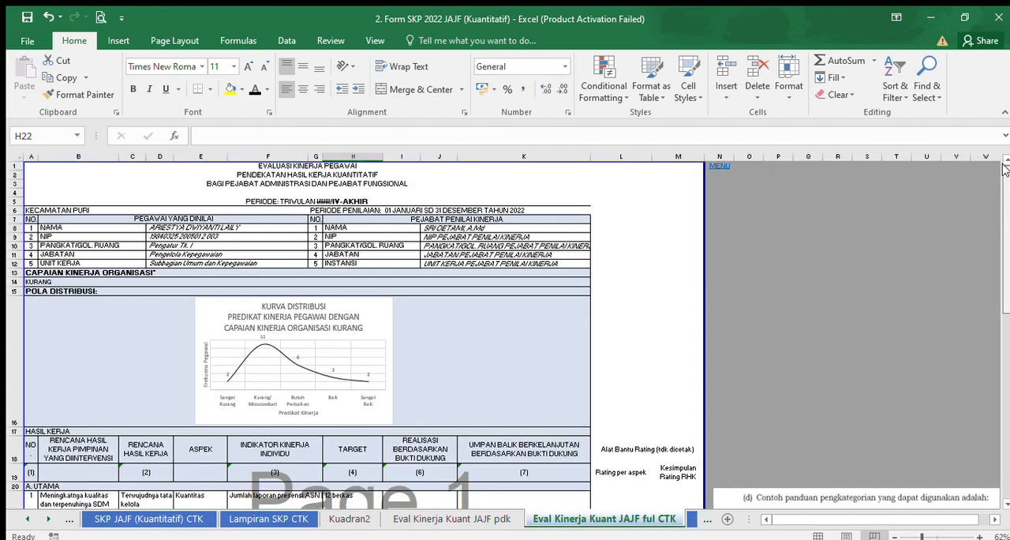
click(37, 282)
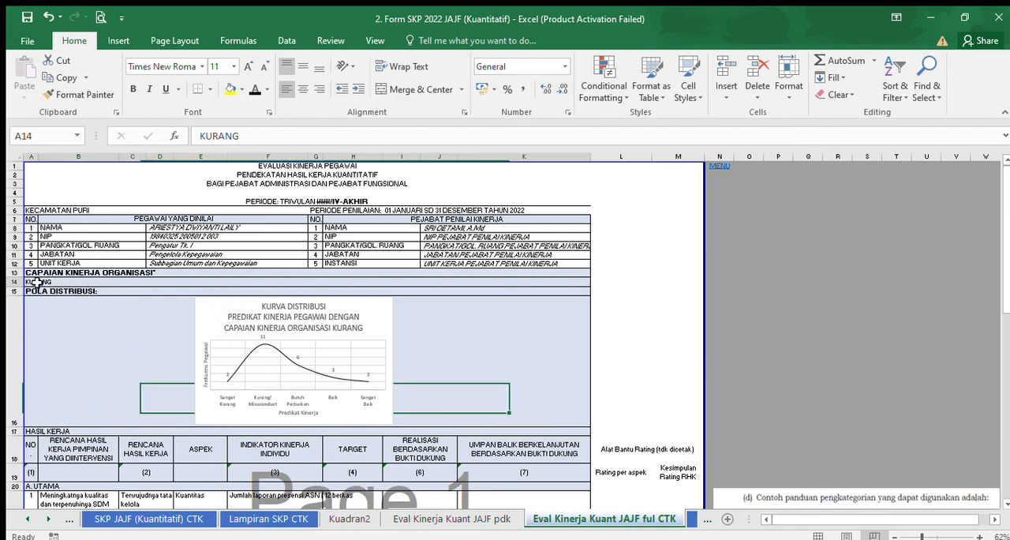
text(BAIK)
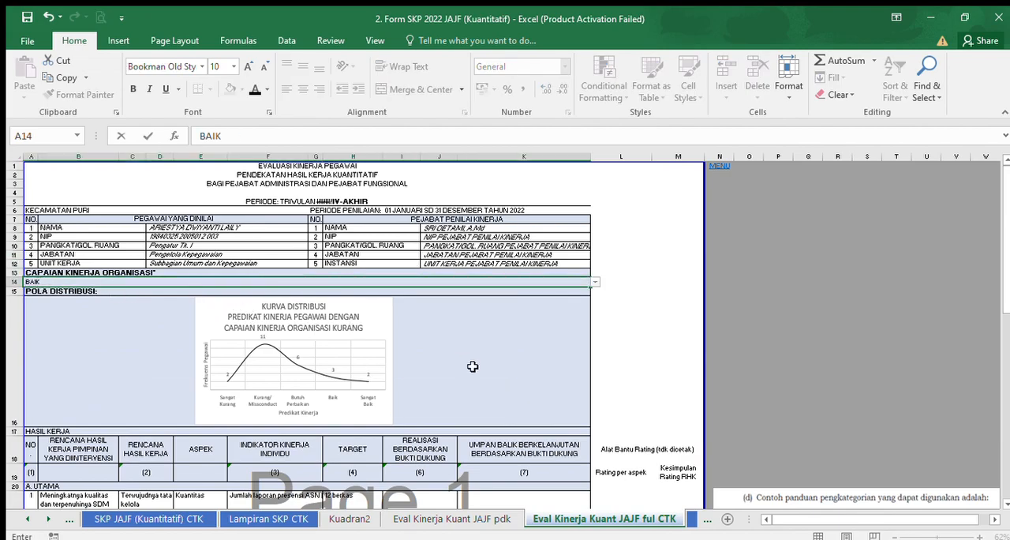
click(663, 371)
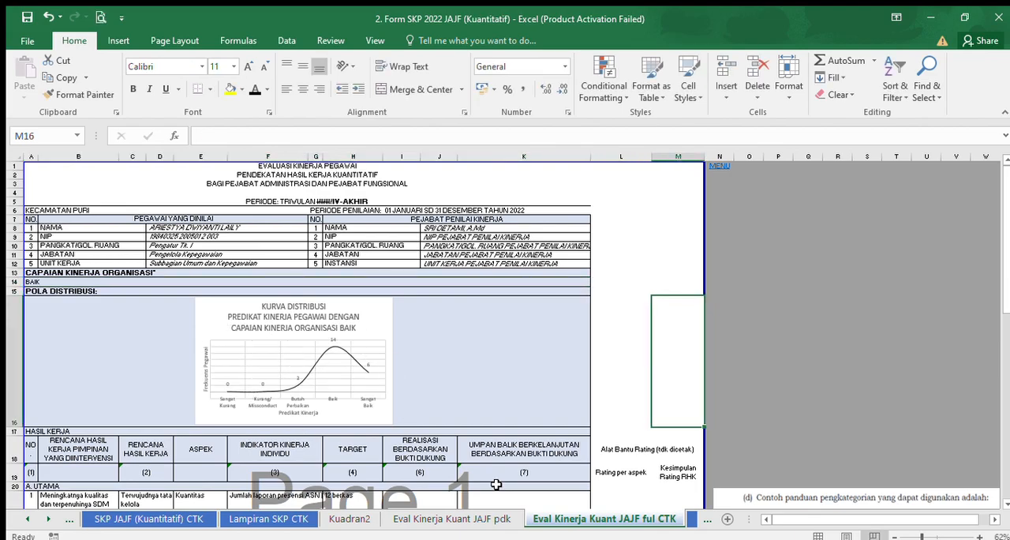
On the Eval Kinerja Kuant JAJF pdk sheet, insert a blank row above the "dst" row in the A. UTAMA section.
click(473, 519)
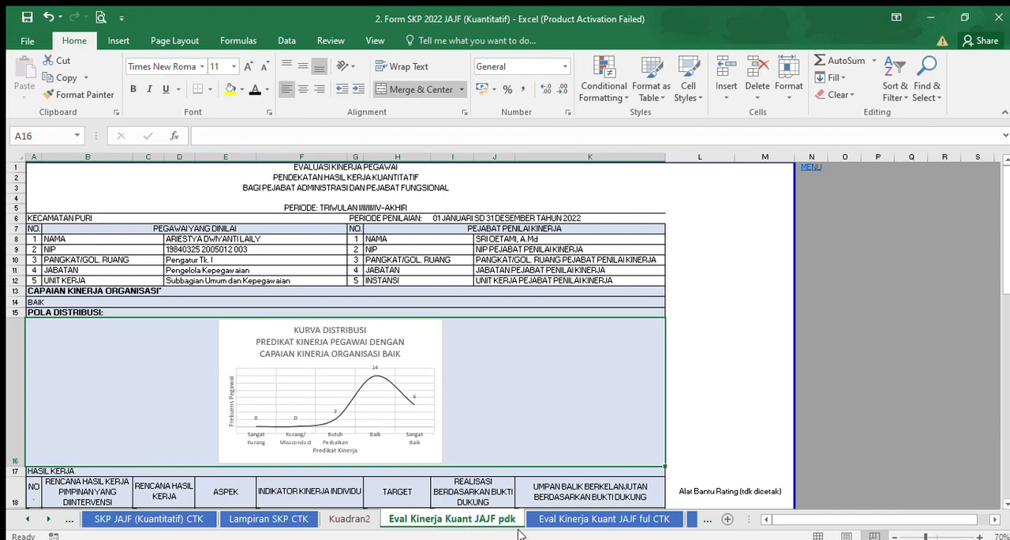
drag(1008, 197, 1008, 252)
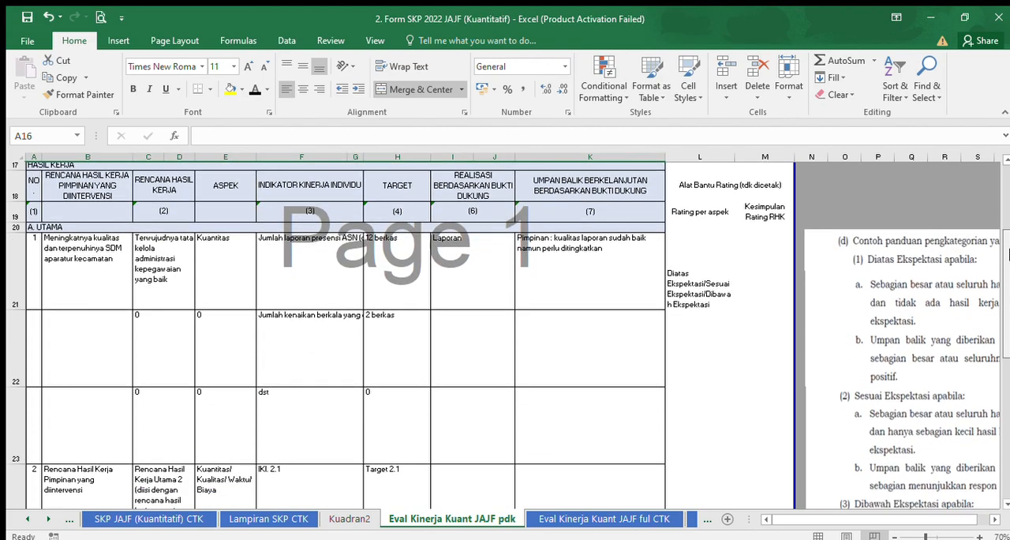
click(82, 255)
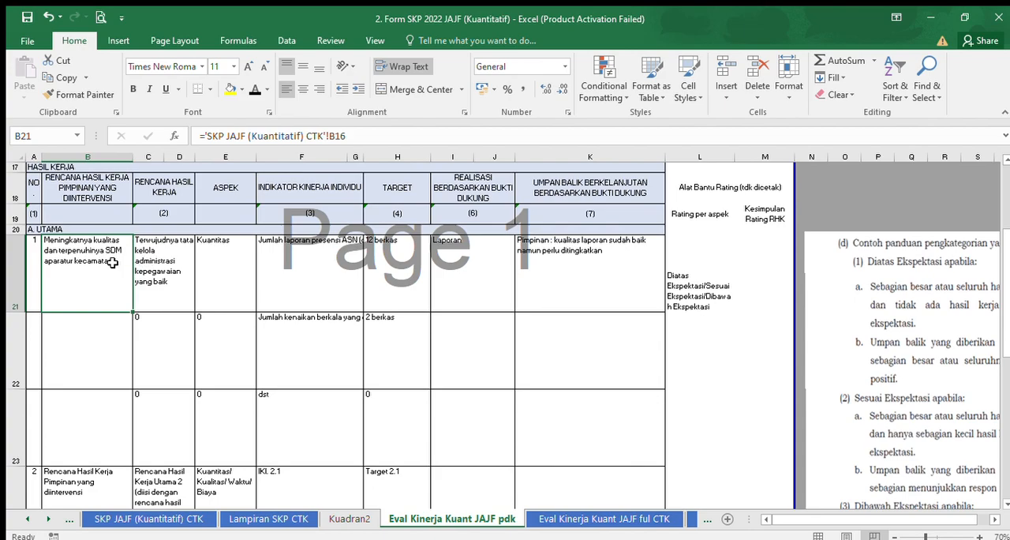
click(175, 265)
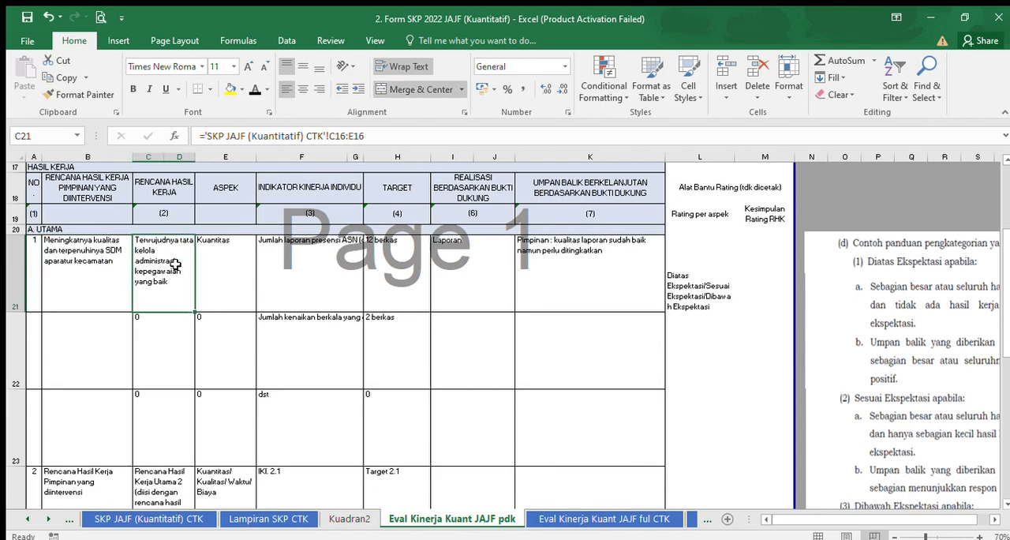
click(223, 265)
click(325, 266)
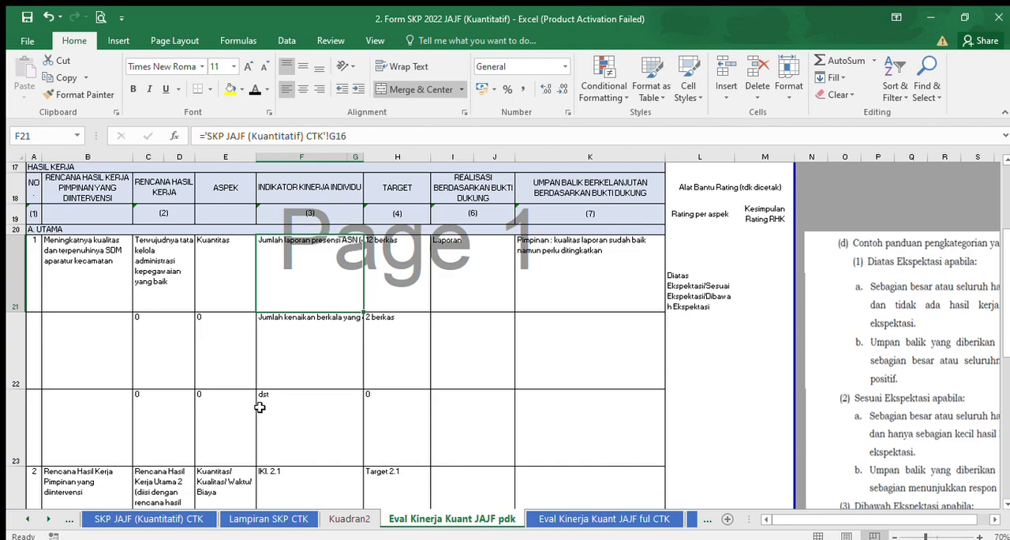
click(16, 417)
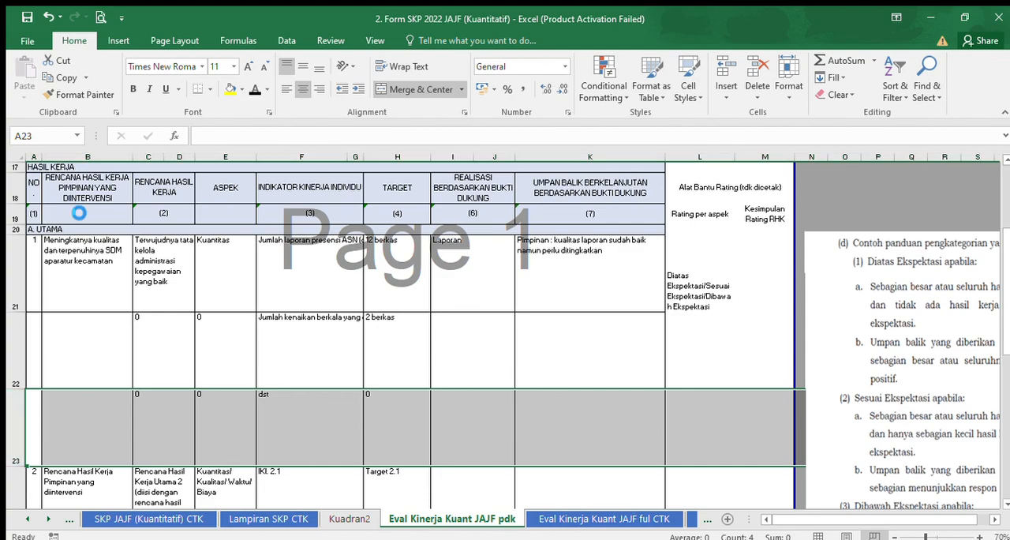
key(ctrl+plus)
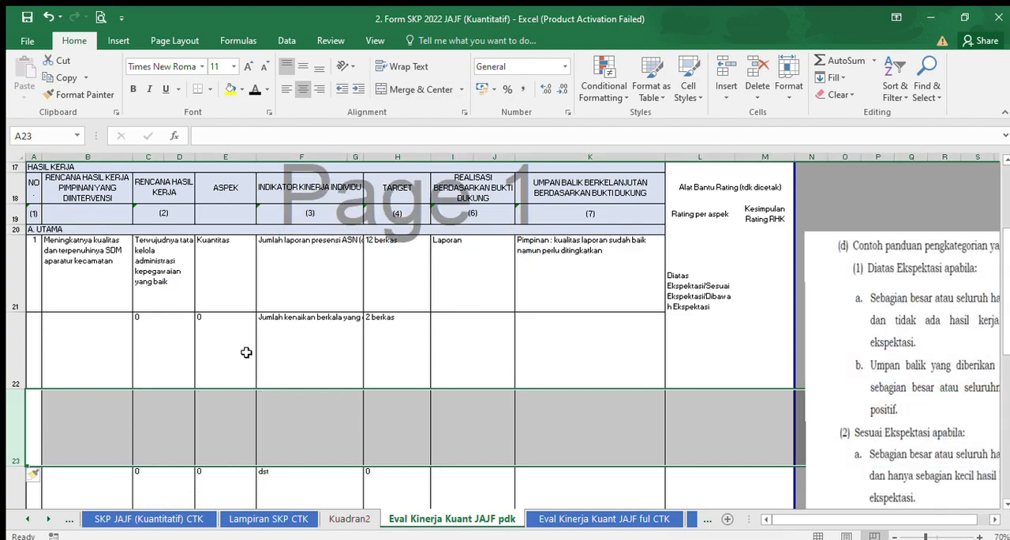
Fill the linked formula in B21 down to B24.
click(284, 256)
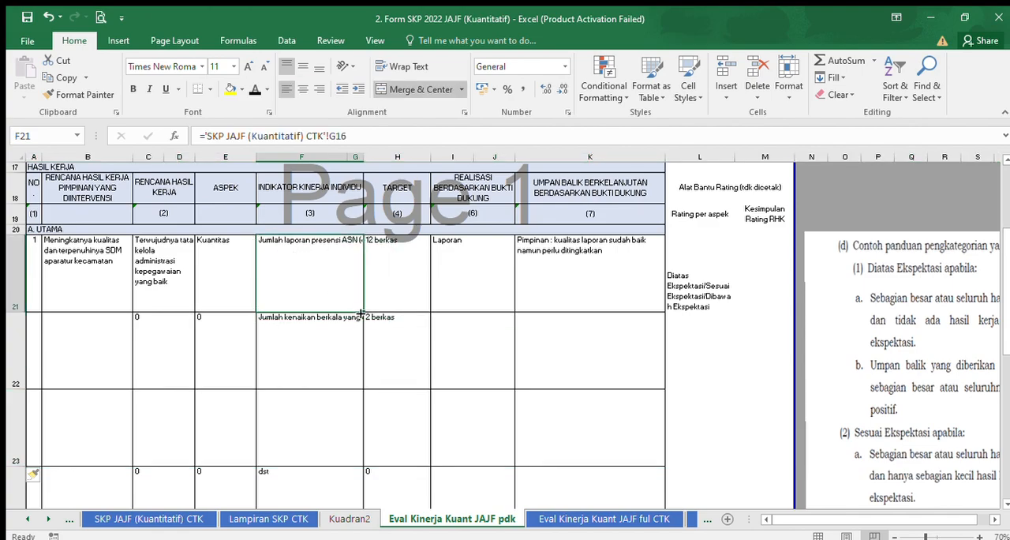
click(89, 255)
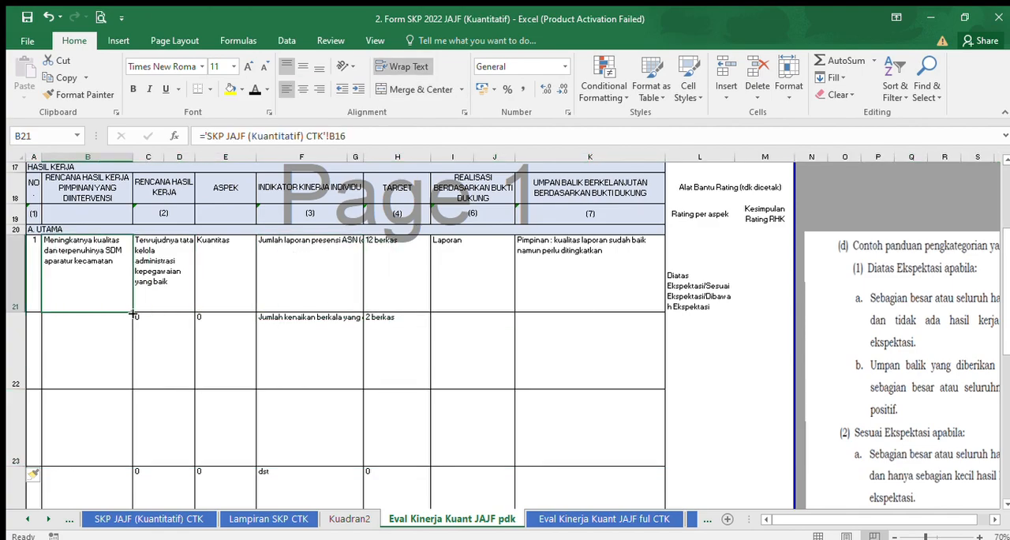
drag(132, 314, 131, 247)
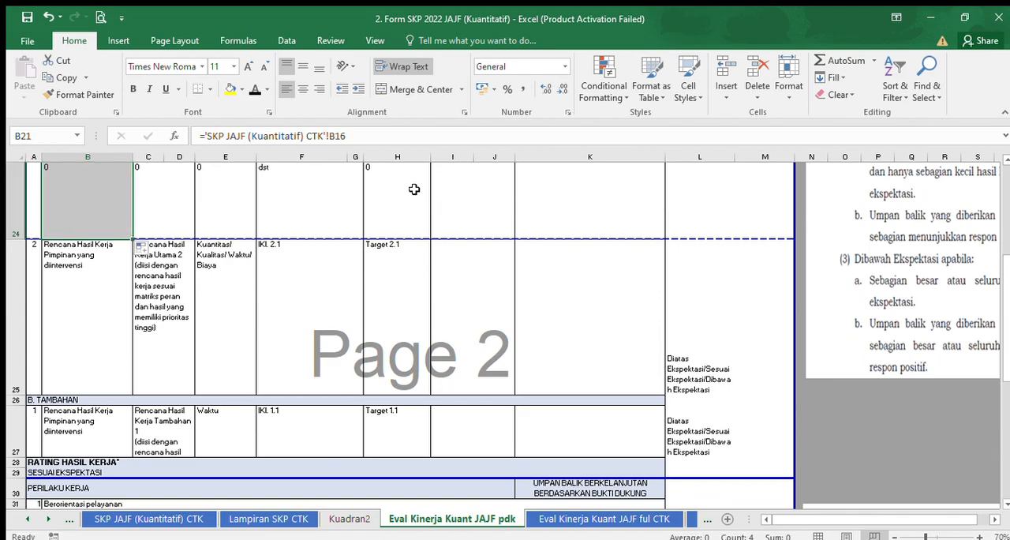
drag(1007, 313, 1004, 301)
Try to fill the linked formula in C21 down to row 24.
click(173, 250)
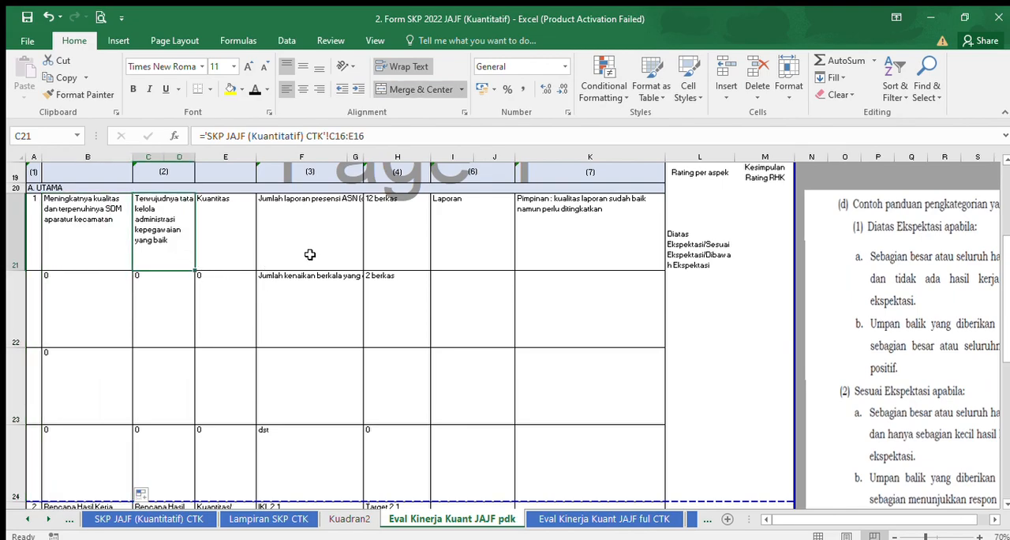
drag(195, 271, 176, 486)
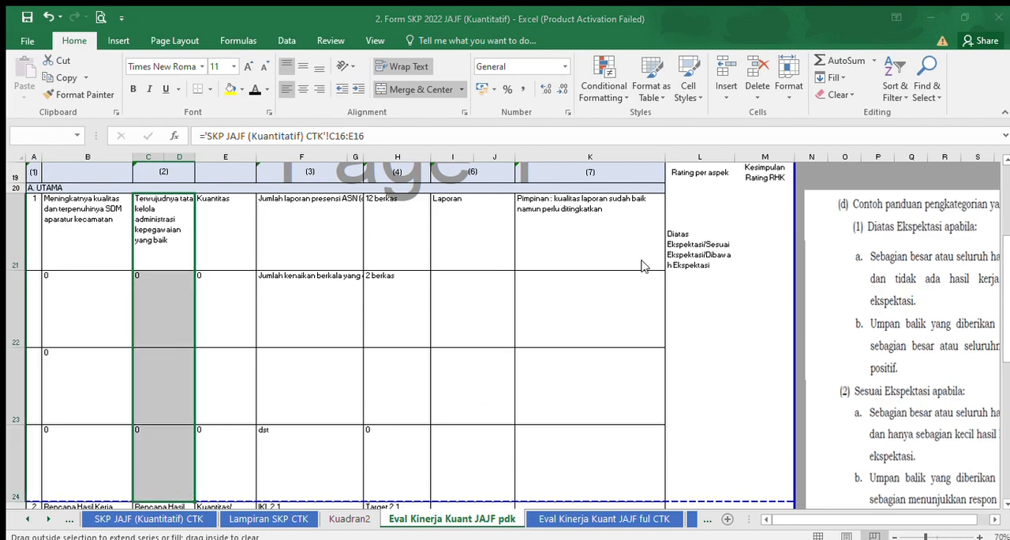
click(169, 360)
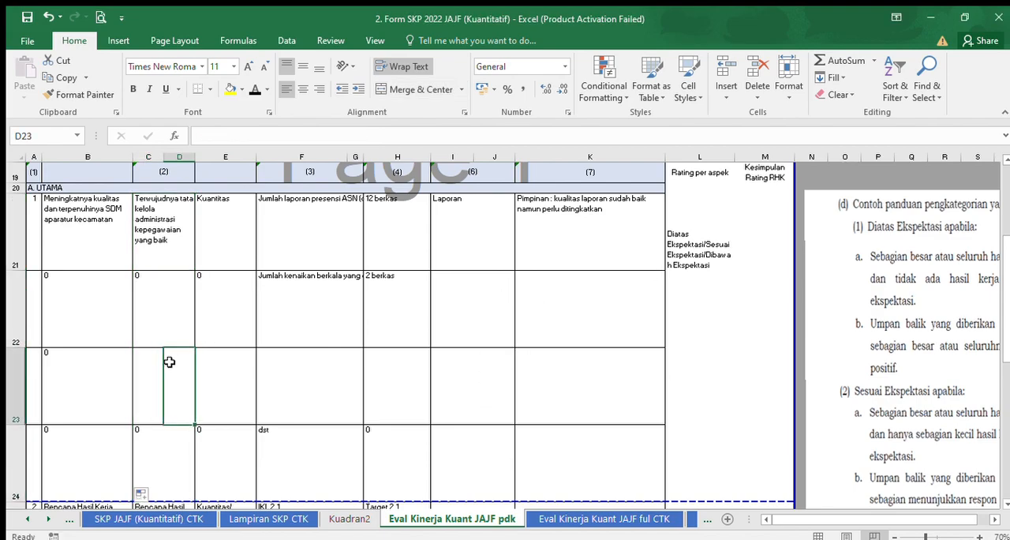
Merge cells C23 and D23 in the newly inserted row.
click(156, 310)
drag(154, 395, 169, 393)
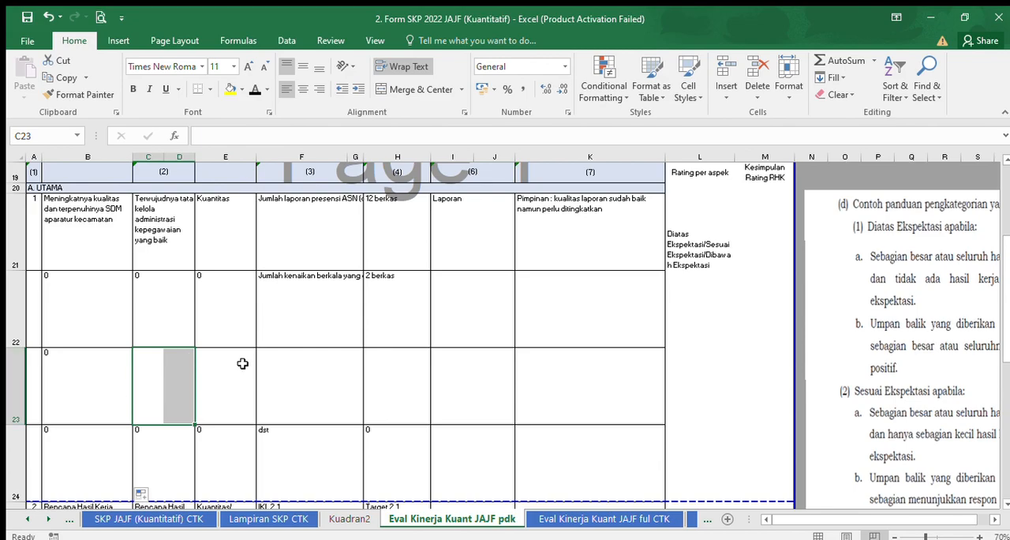
click(391, 244)
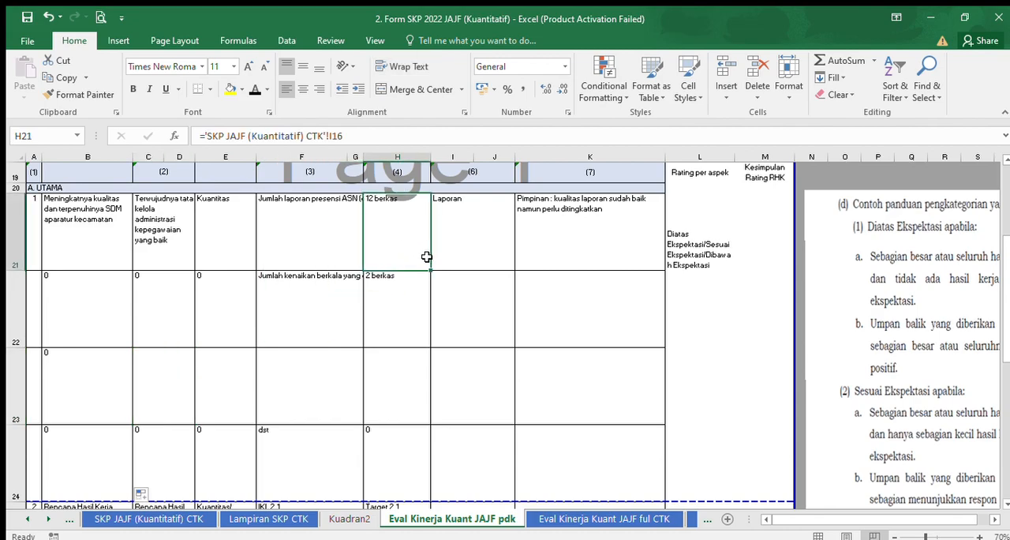
click(153, 400)
drag(153, 400, 172, 398)
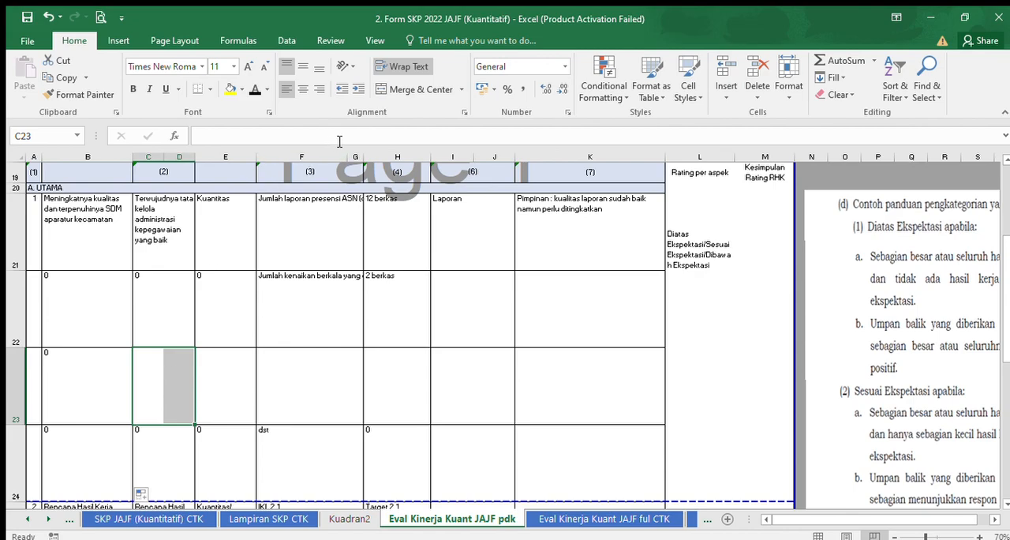
click(405, 89)
Fill the RENCANA HASIL KERJA formula in C21 down through row 23.
click(169, 298)
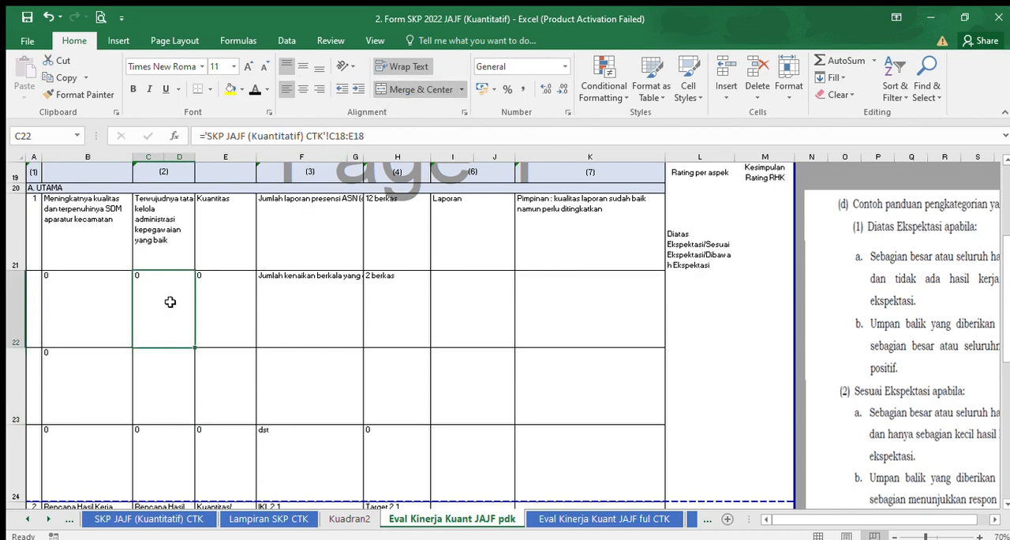
click(168, 249)
drag(195, 270, 184, 399)
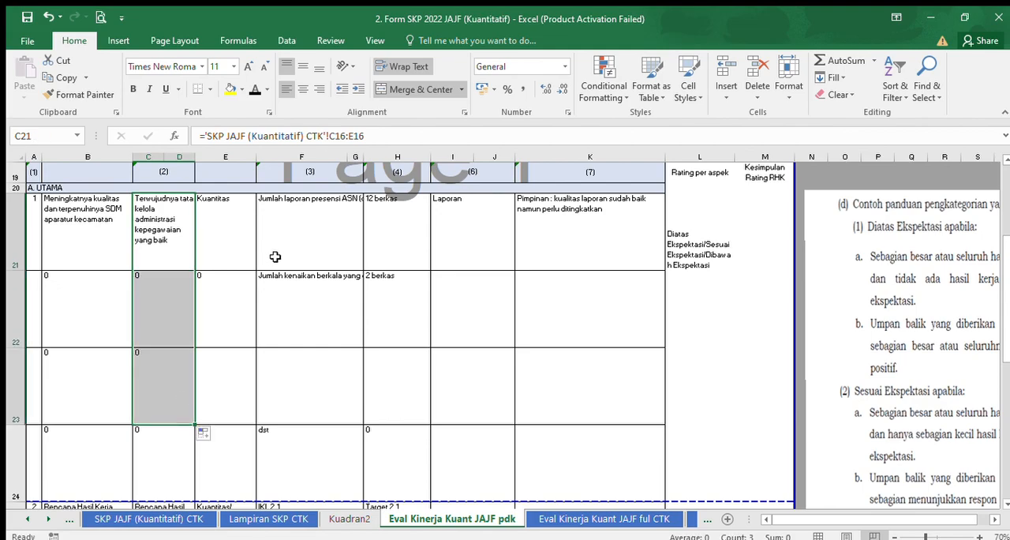
Merge cells F23 and G23 in the INDIKATOR KINERJA INDIVIDU column.
click(298, 237)
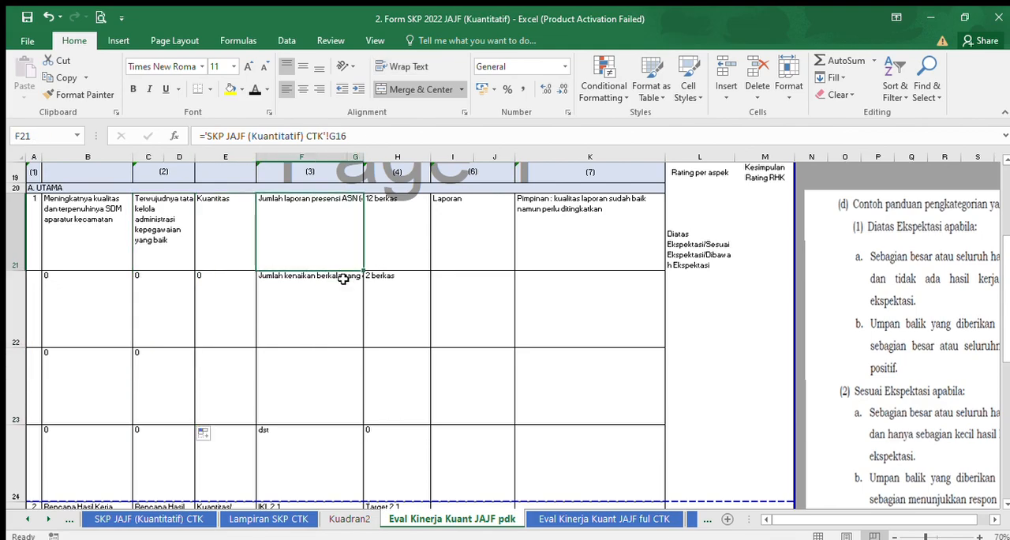
click(306, 405)
drag(306, 405, 356, 402)
click(315, 397)
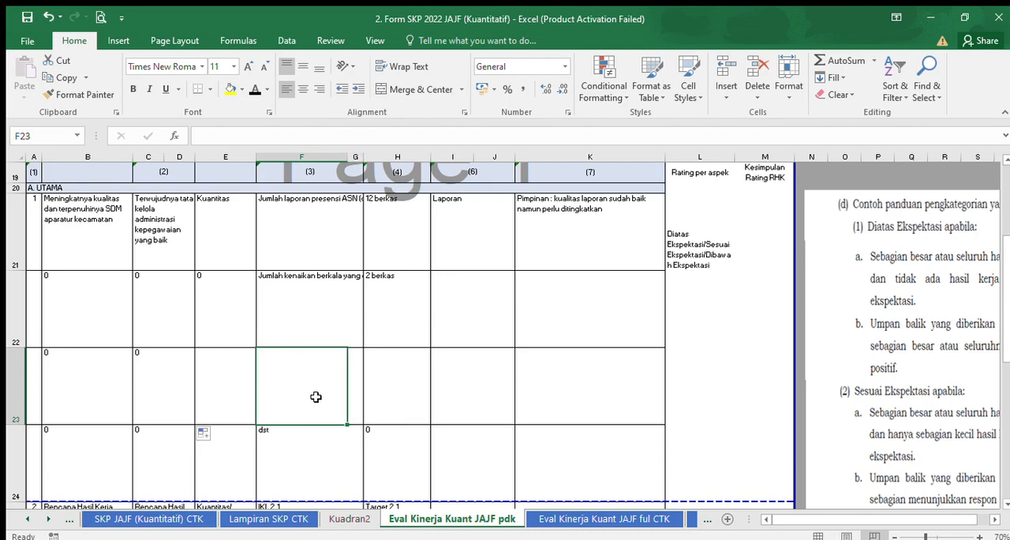
click(308, 313)
click(314, 372)
drag(314, 372, 353, 359)
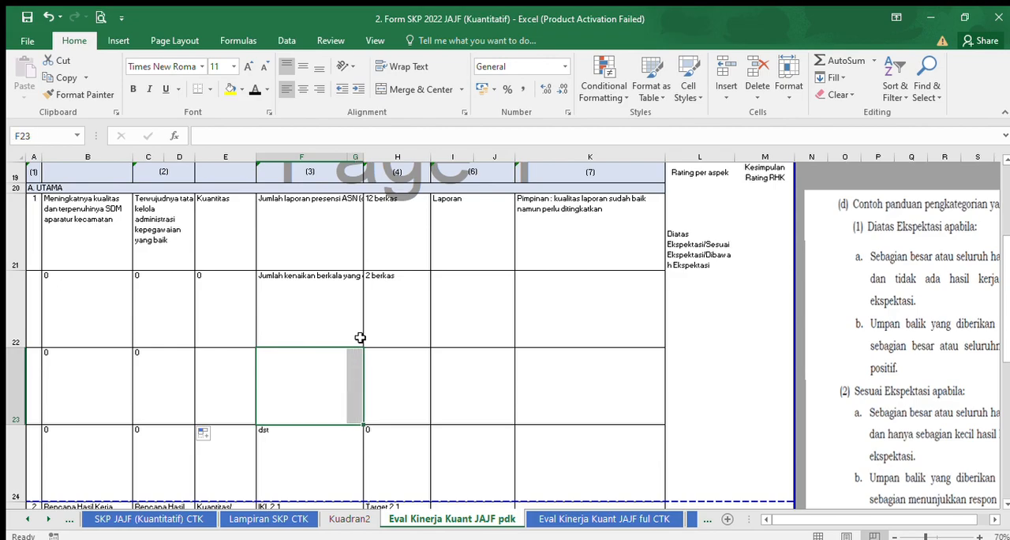
click(422, 89)
Fill the individual performance indicator formula in F21 down to row 24.
click(316, 244)
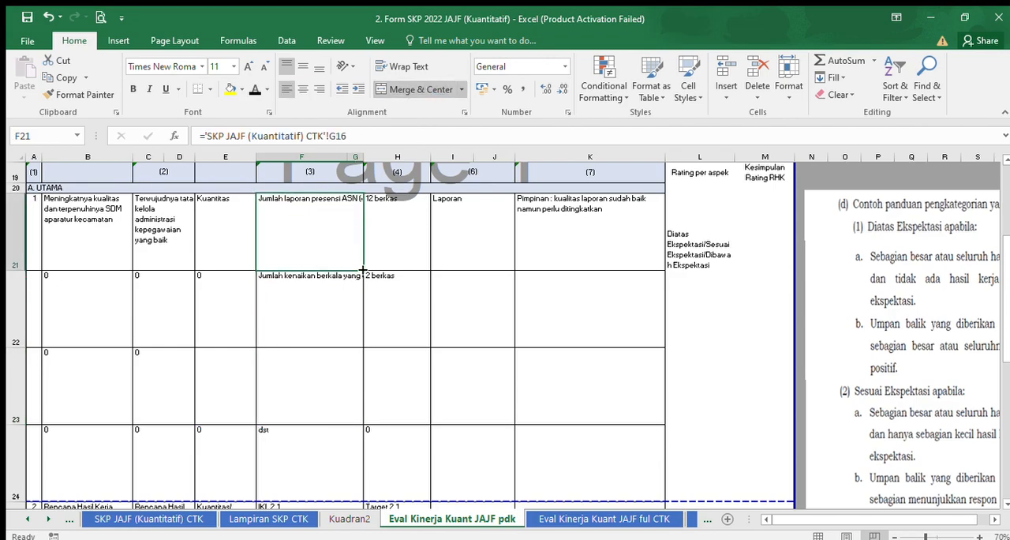
drag(363, 271, 364, 467)
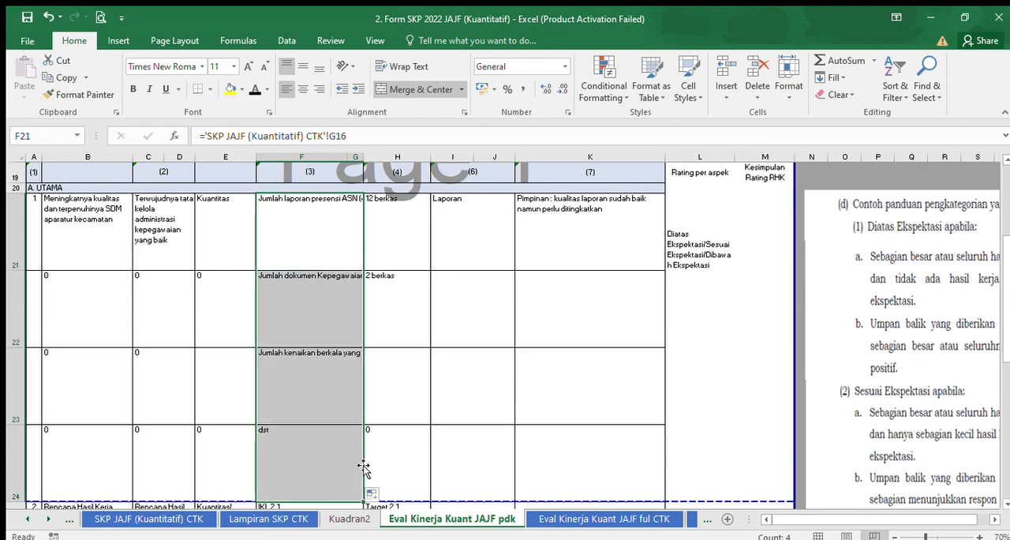
click(307, 287)
Fill the TARGET formula in H21 down to H24.
click(377, 234)
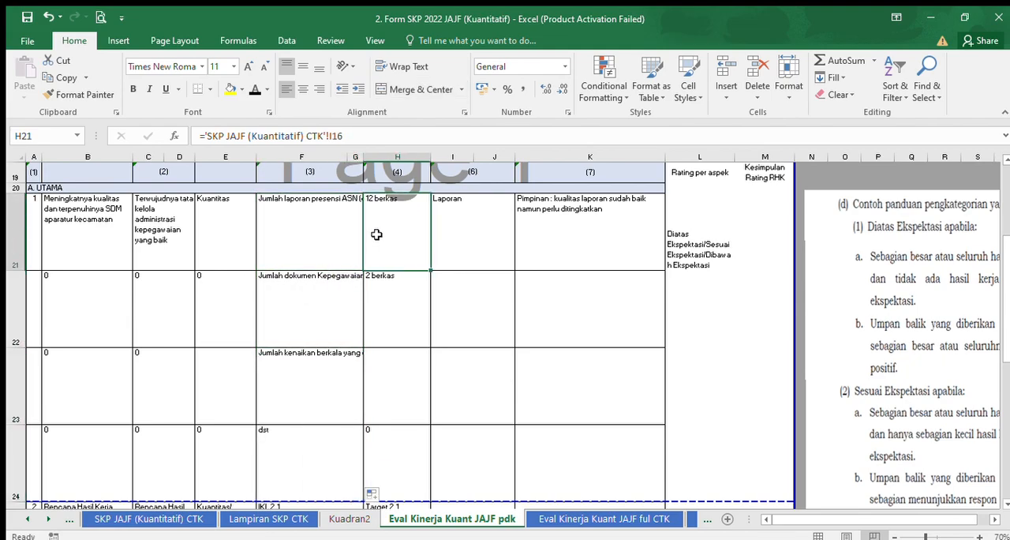
click(408, 380)
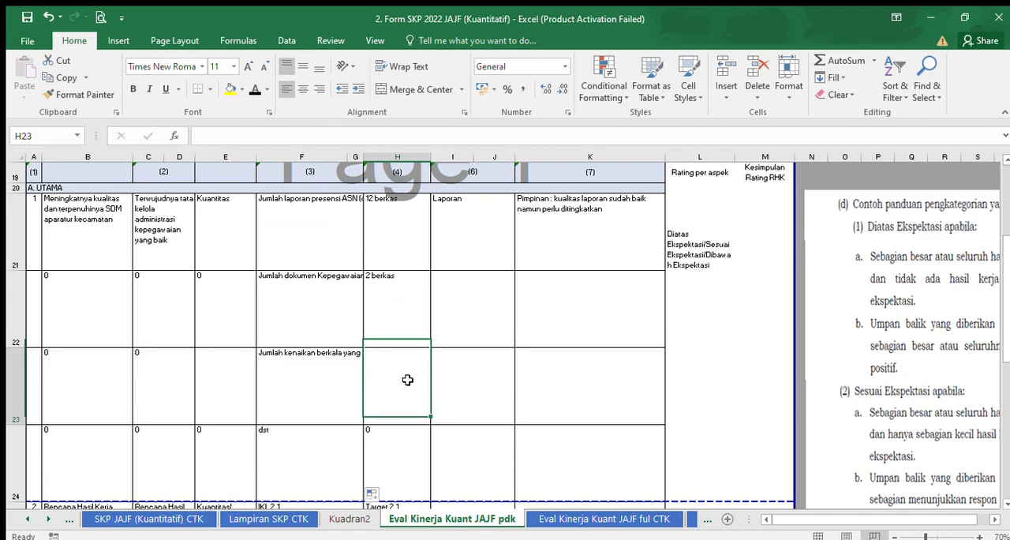
click(406, 247)
drag(430, 272, 429, 465)
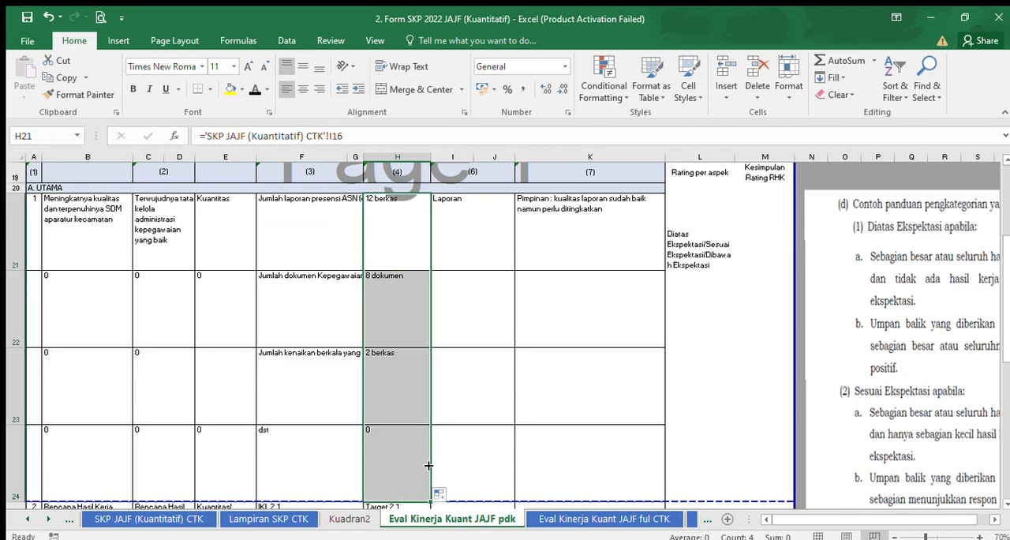
Try to fill the Laporan entry in I21 down to row 24.
click(503, 217)
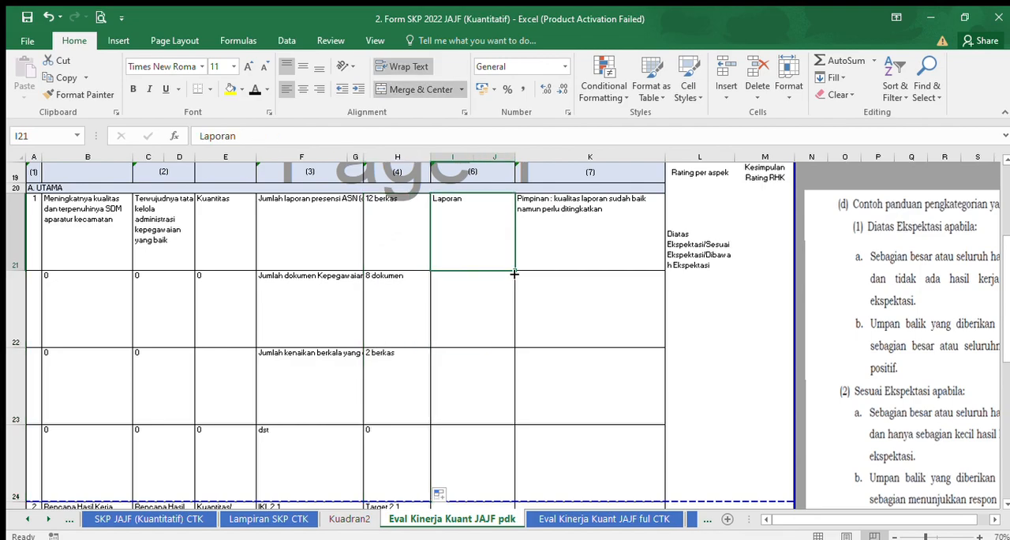
mouse_move(515, 270)
mouse_down()
mouse_move(505, 414)
mouse_move(513, 473)
mouse_up()
drag(518, 336, 526, 316)
Merge cells I23 and J23 in the REALISASI BERDASARKAN BUKTI DUKUNG column.
click(471, 299)
click(490, 390)
drag(458, 387, 491, 389)
click(432, 91)
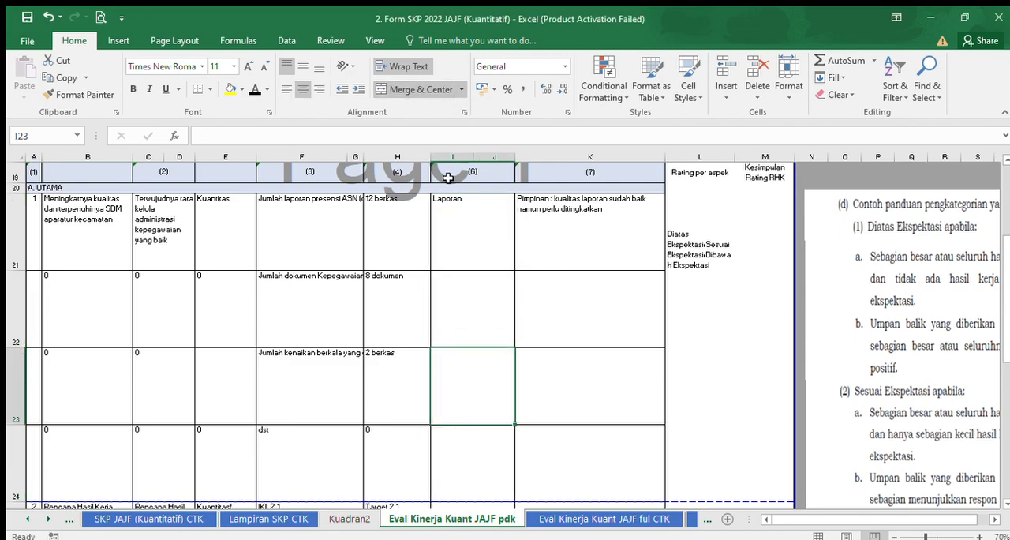
Fill the Laporan entry in I21 down through row 24 of the realisation column.
click(475, 458)
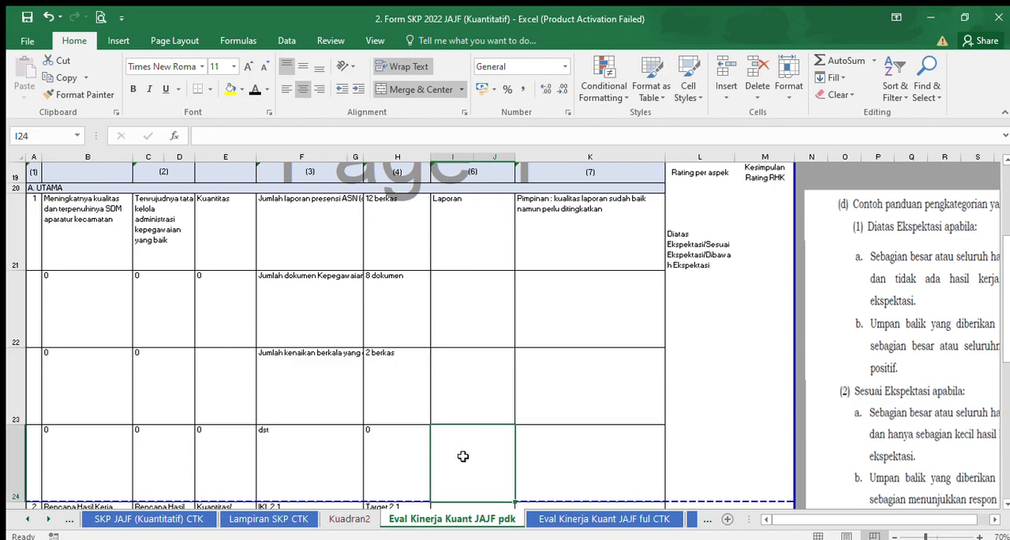
click(465, 239)
drag(514, 271, 504, 472)
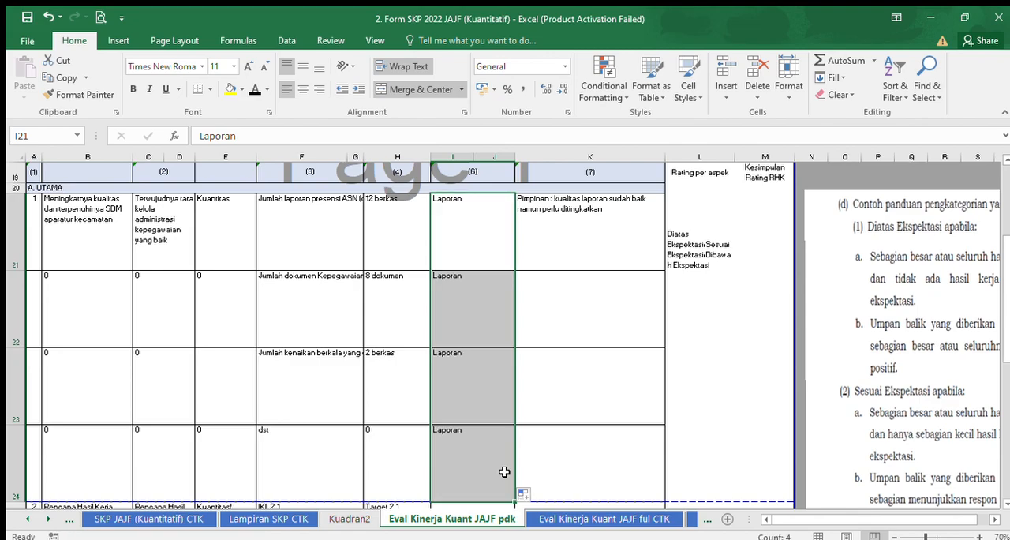
click(462, 249)
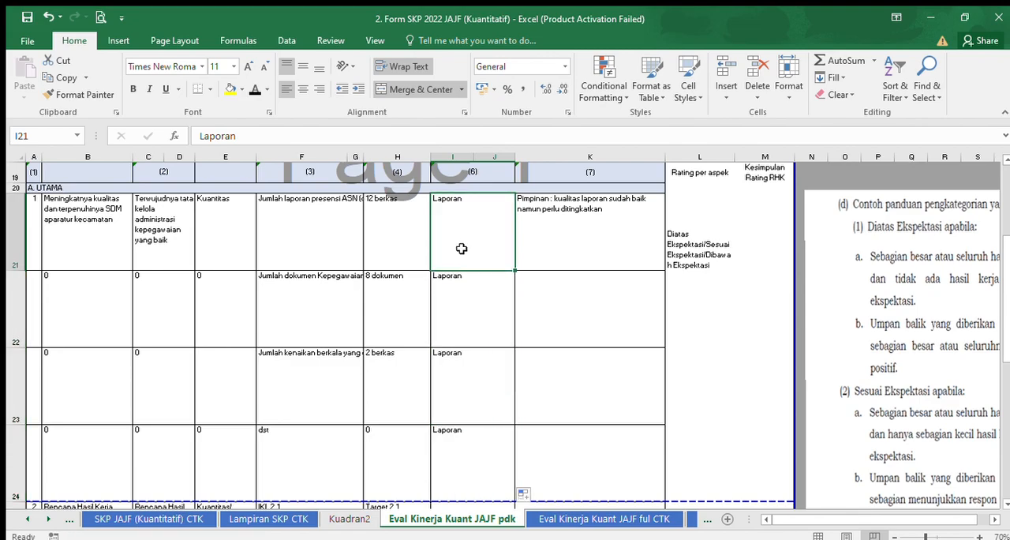
Clear the copied Laporan entries from I22 to I24.
drag(457, 277, 464, 447)
key(Delete)
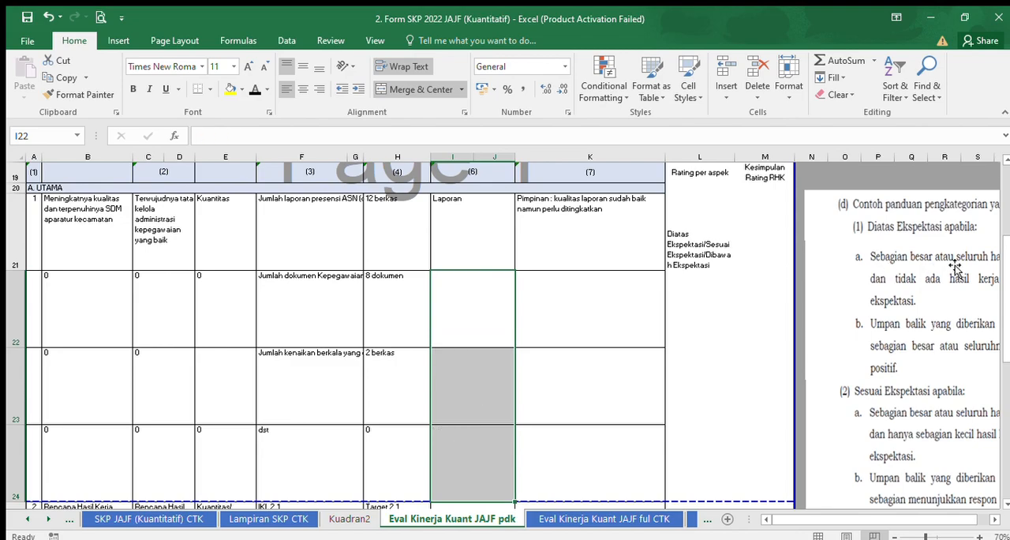
scroll(1002, 265, up, 1)
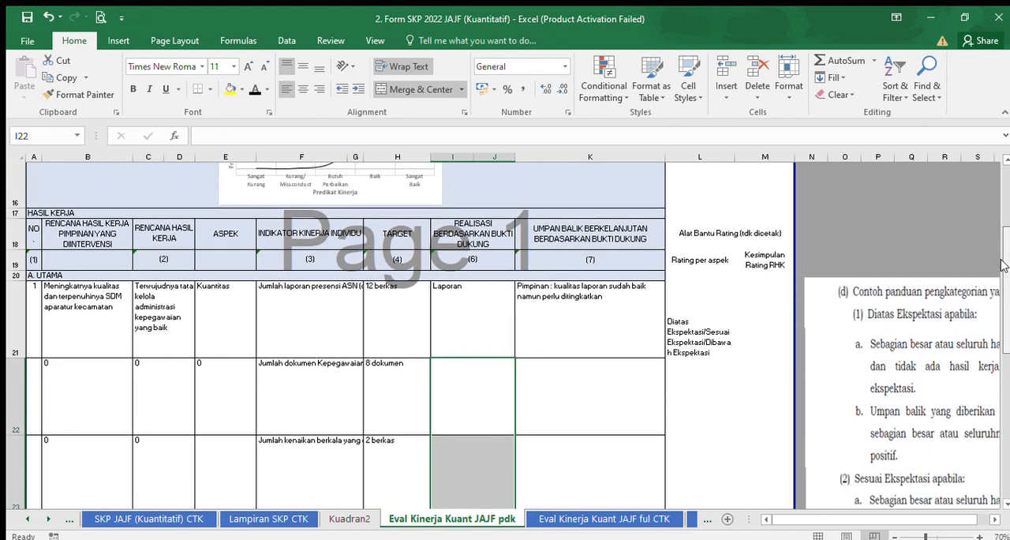
scroll(1002, 265, down, 1)
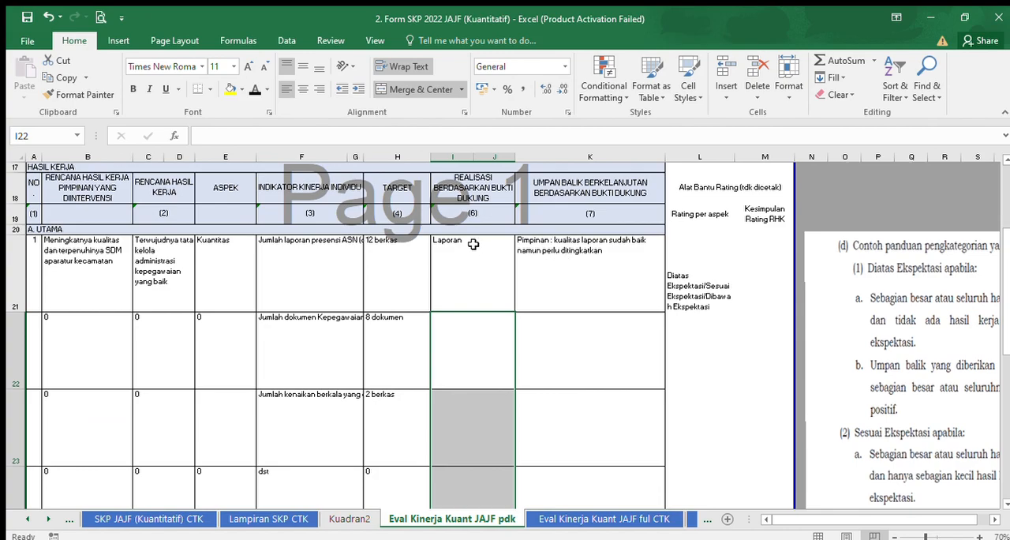
click(450, 251)
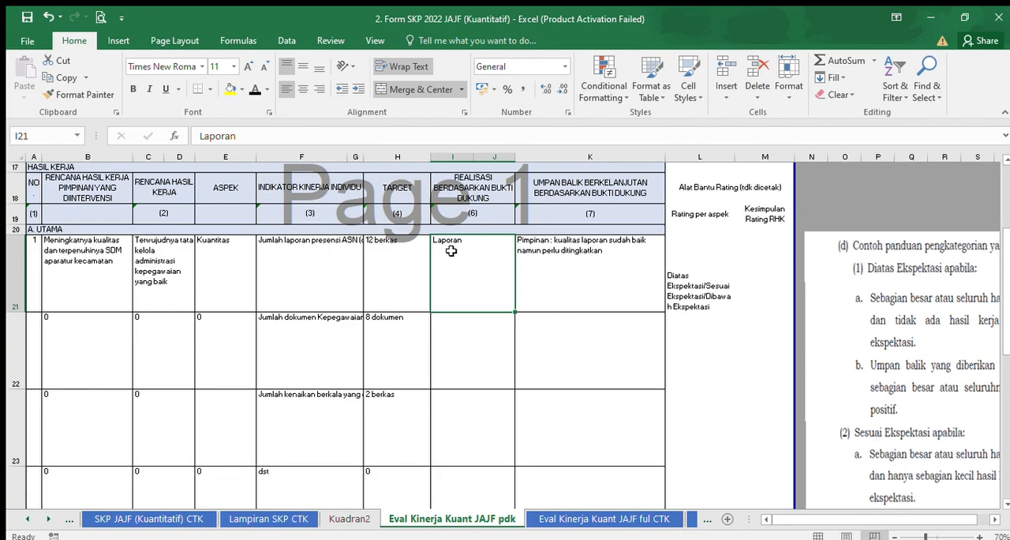
Complete the realisation entry in I21 as "Laporan Presensi bulanan dari aplikasi Prasasti yang disubmit tiap akhir bulan".
double_click(473, 244)
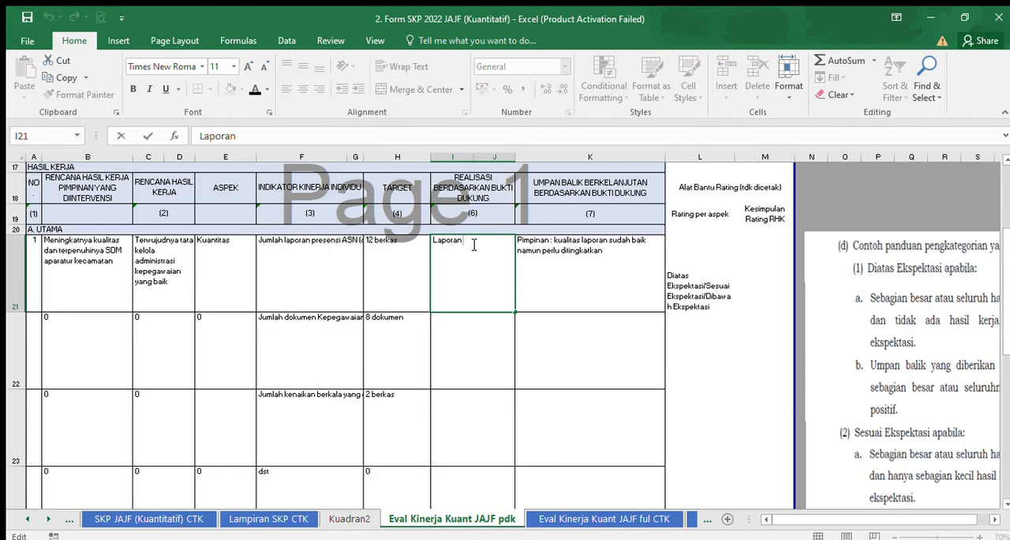
text(pRESENSI ya)
key(BackSpace)
key(BackSpace)
key(BackSpace)
text(bulanan dari aplika)
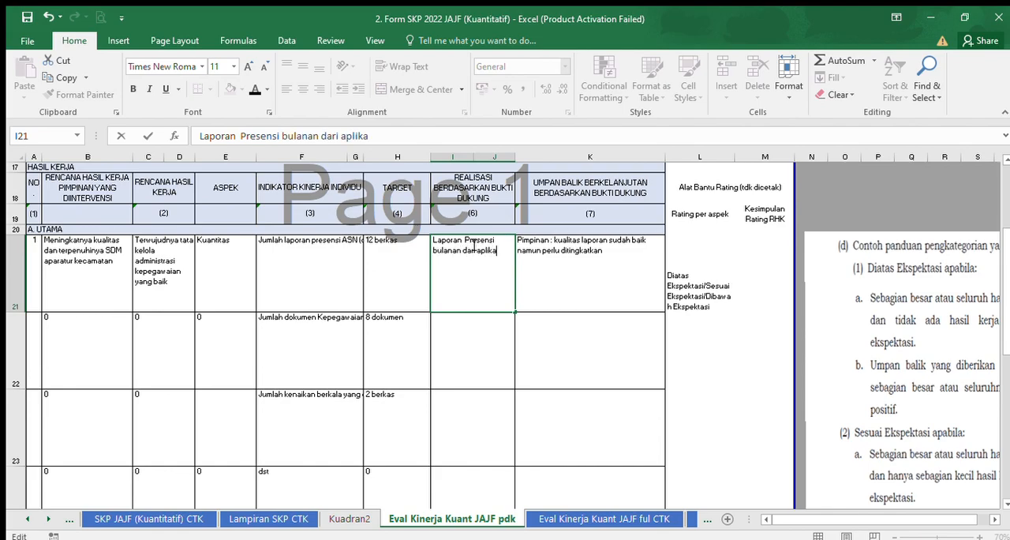
text(si Prasasti yan)
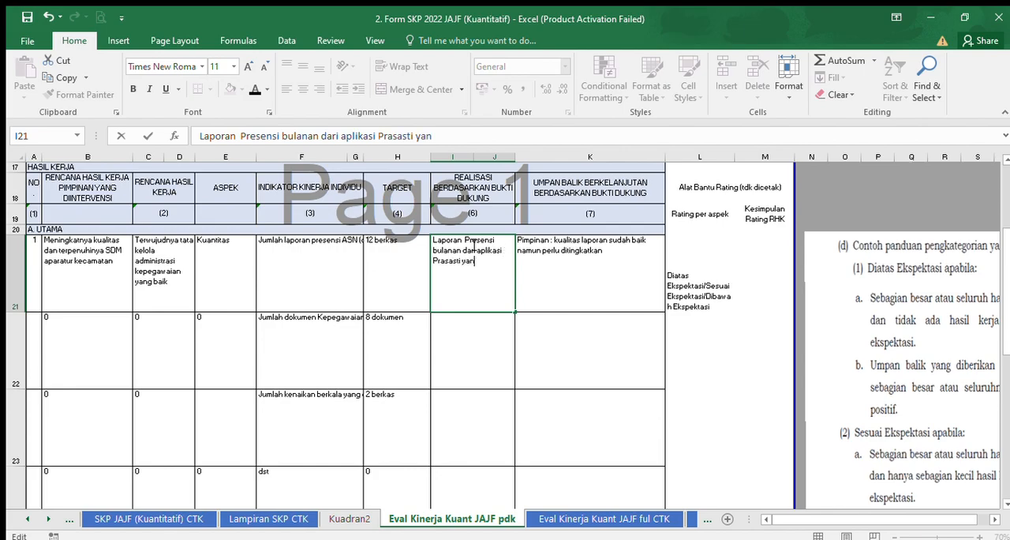
text(g disubmit tiap ak)
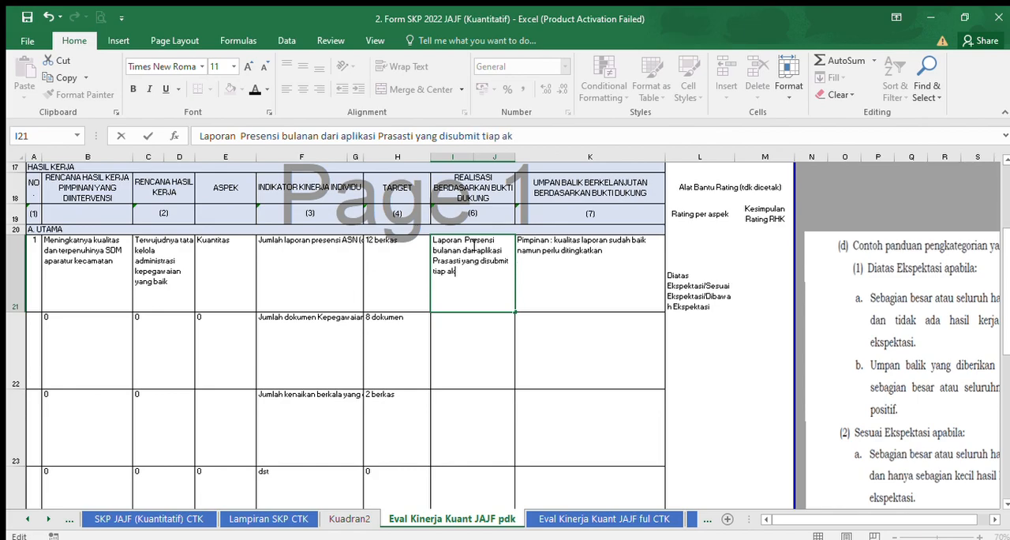
text(hir bulan)
Change the leader's feedback in K21 to "Pimpinan : kualitas laporan sudah sesuai ekspektasi namun perlu ditingkatkan".
click(556, 269)
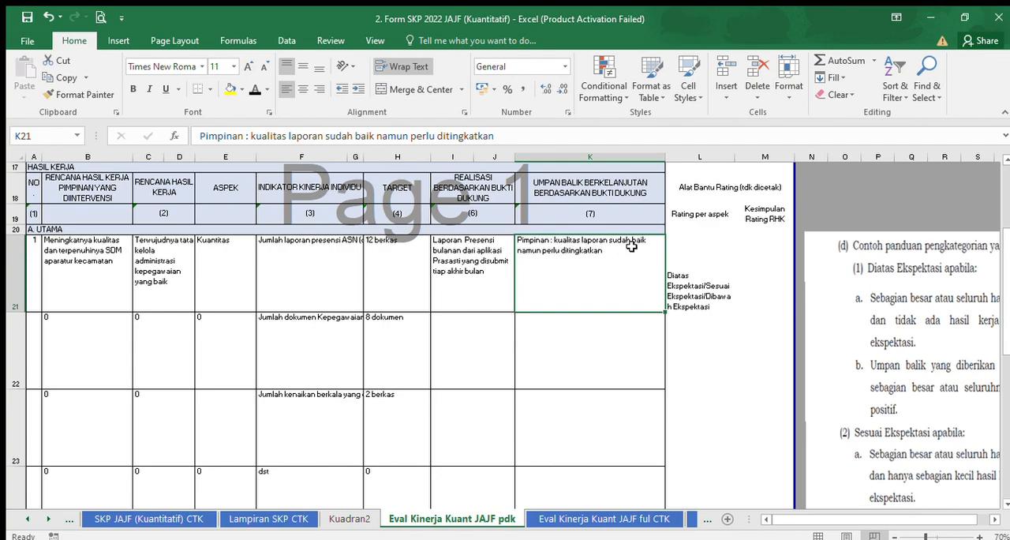
drag(377, 139, 357, 139)
text(sesuai ekspektasi)
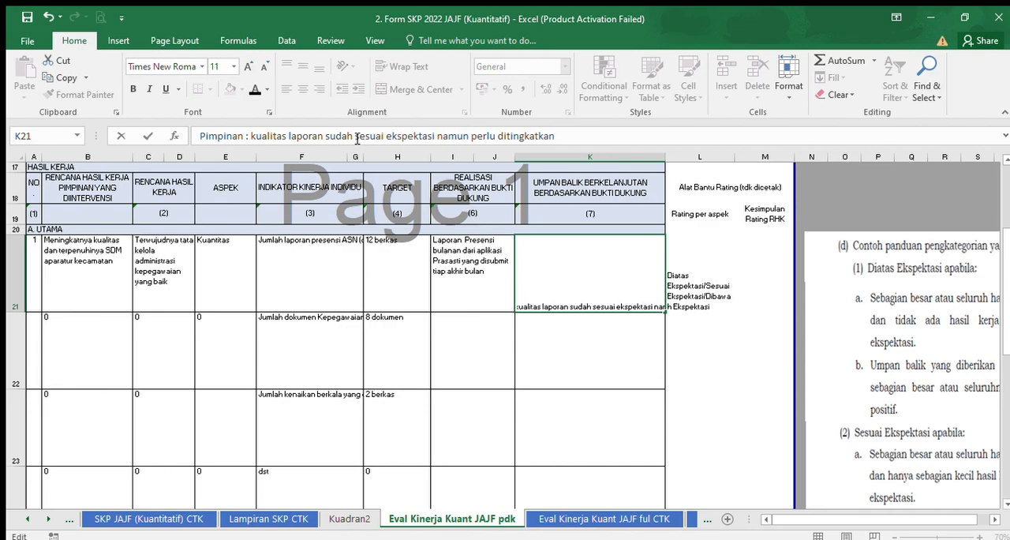
click(586, 344)
click(586, 284)
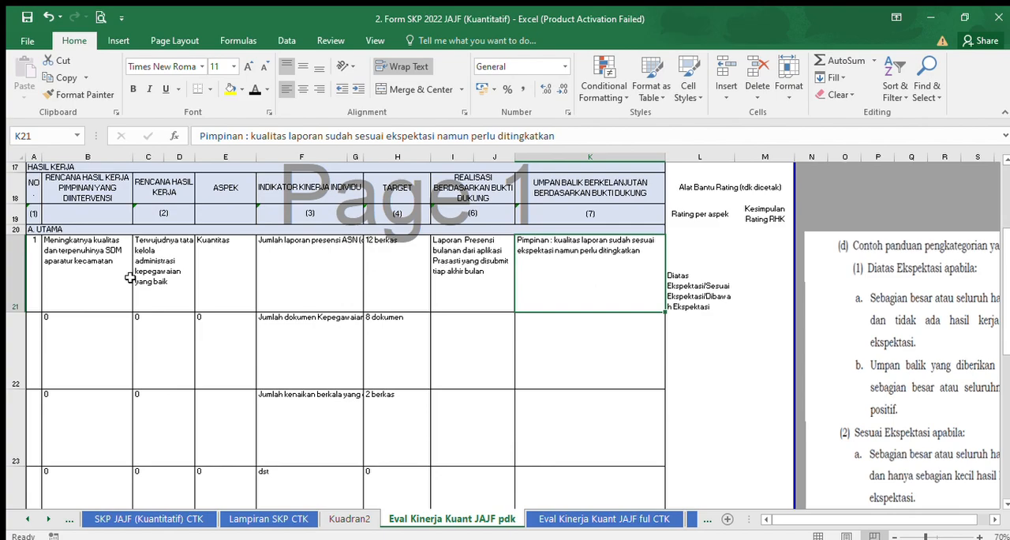
Reduce the heights of rows 21, 22 and 23 in the HASIL KERJA table.
drag(21, 311, 21, 296)
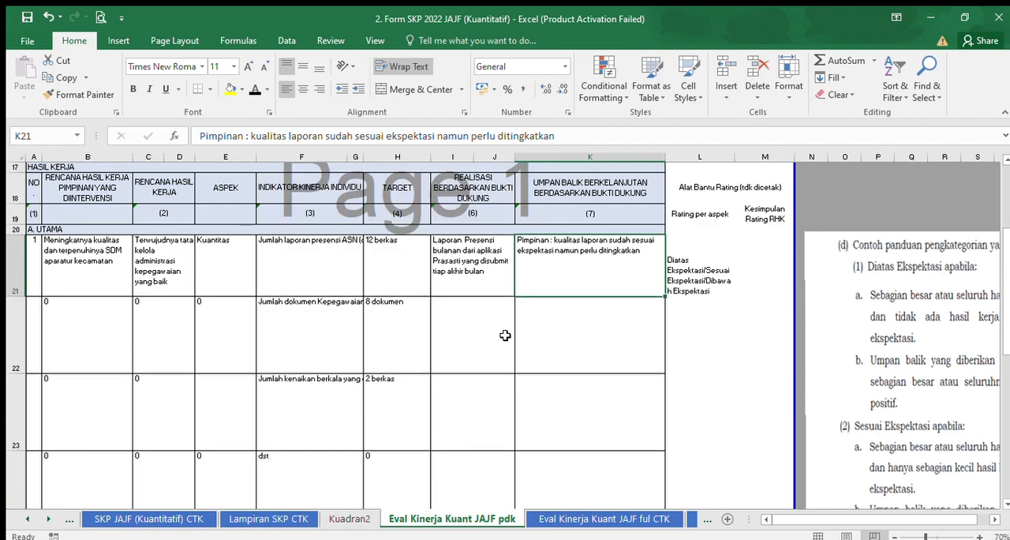
drag(26, 370, 23, 338)
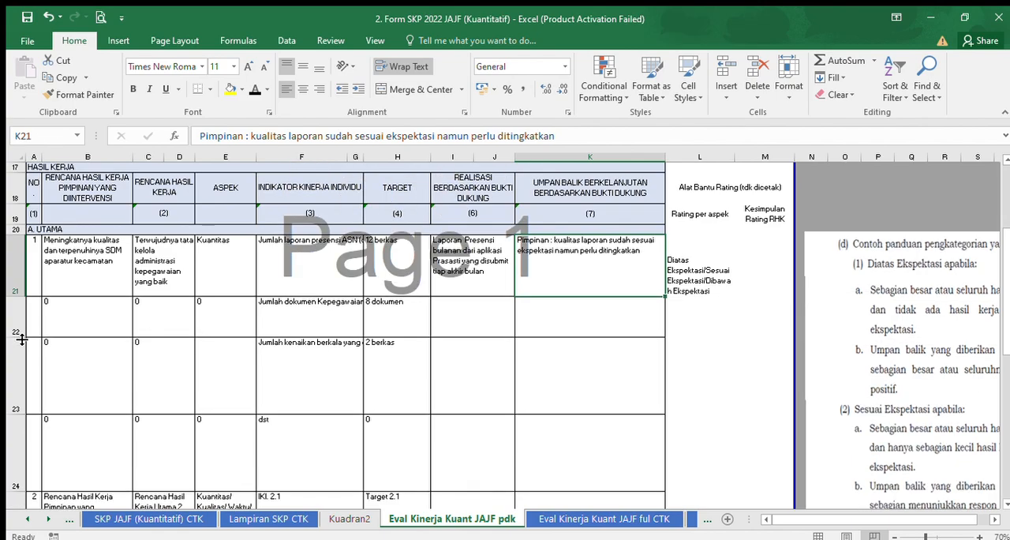
drag(19, 416, 20, 376)
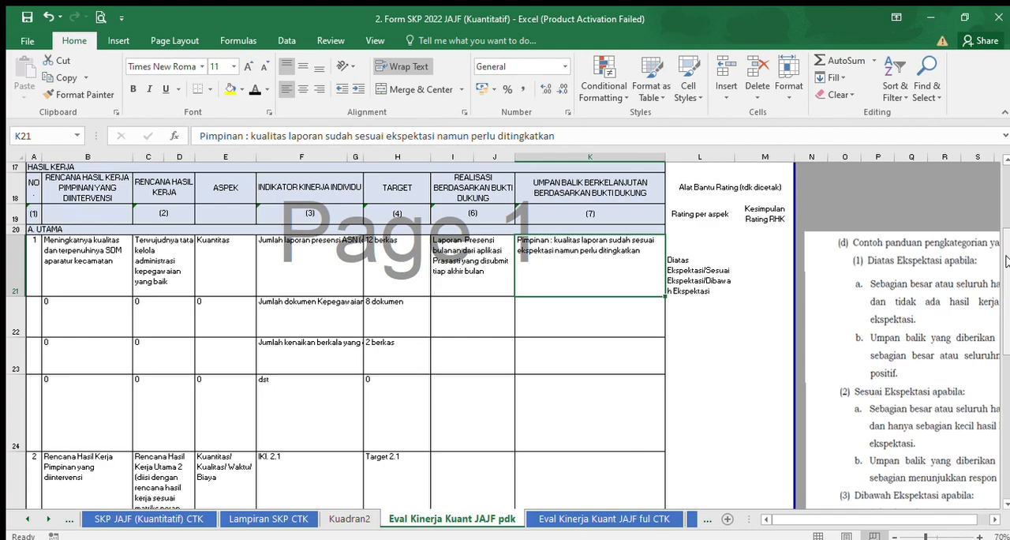
Review the PERILAKU KERJA section with its leader expectations, the behaviour rating in A60 and the performance predicate formula in A62.
drag(1006, 261, 1007, 309)
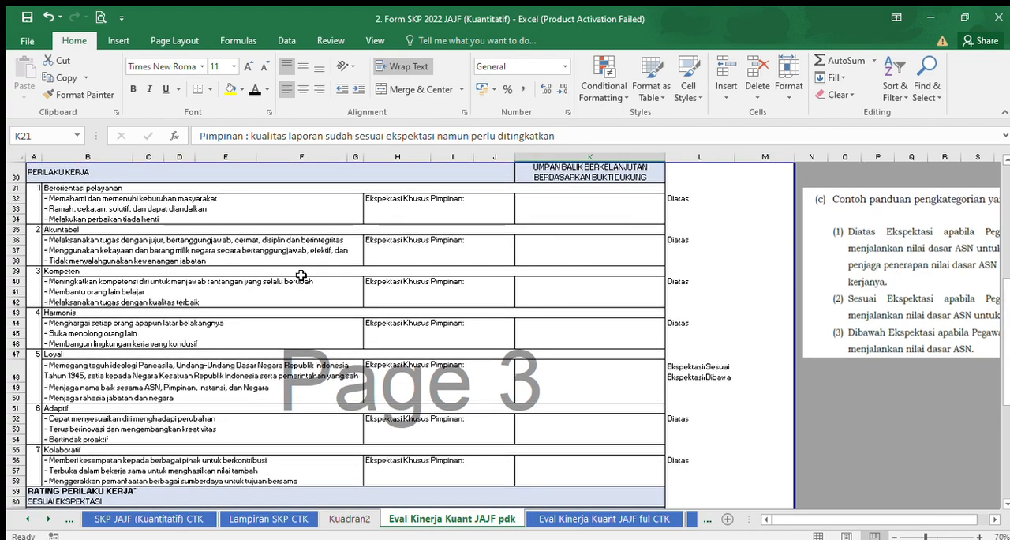
click(141, 198)
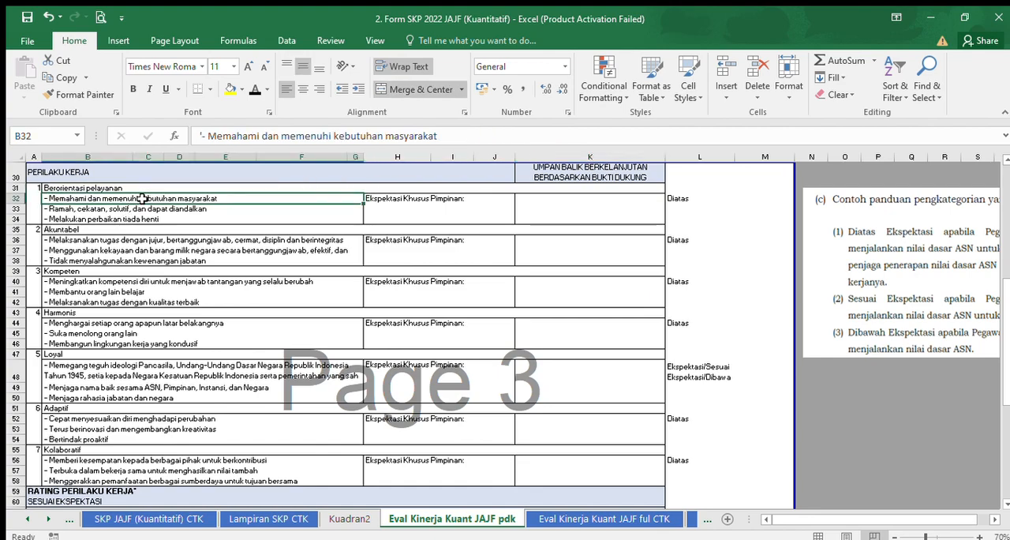
click(446, 209)
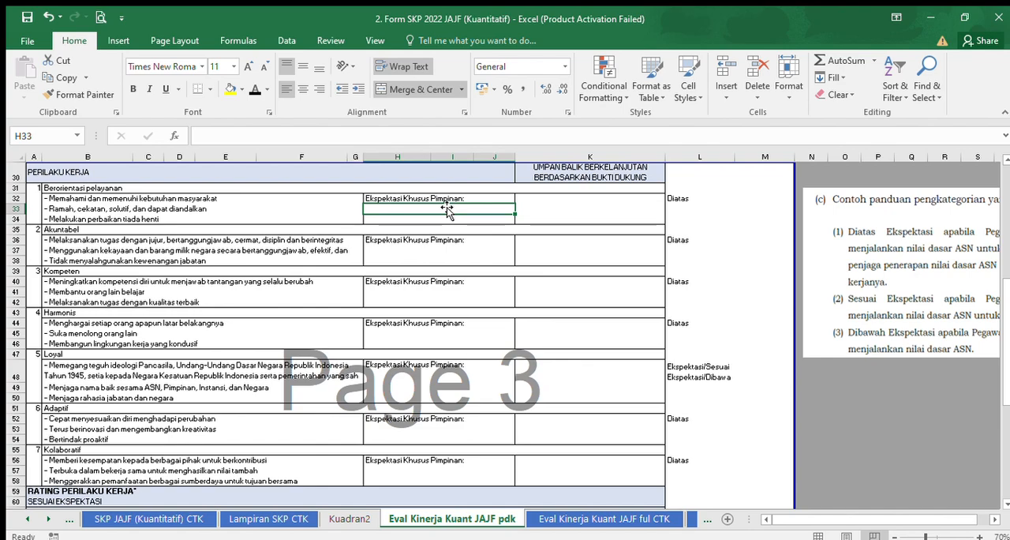
drag(1007, 292, 1009, 307)
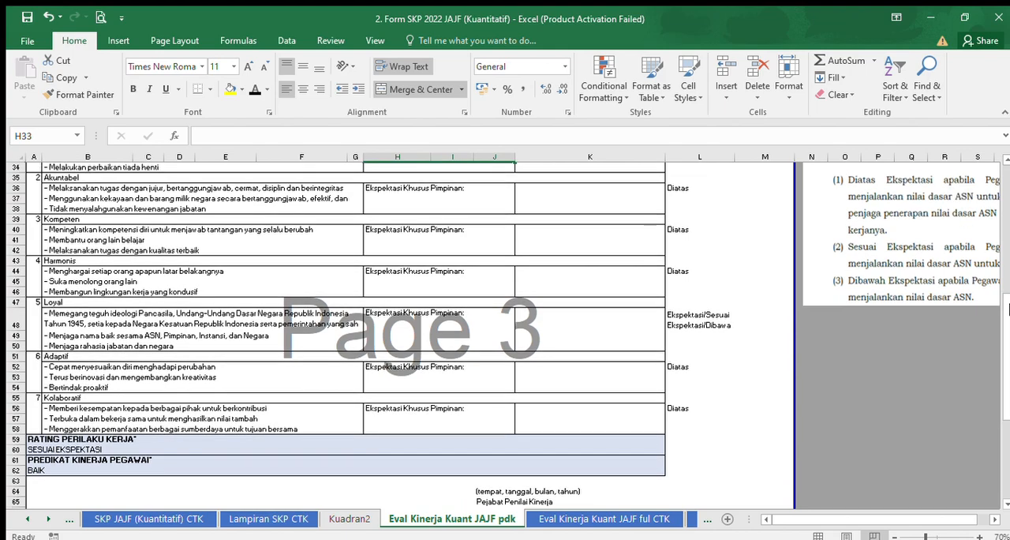
click(31, 448)
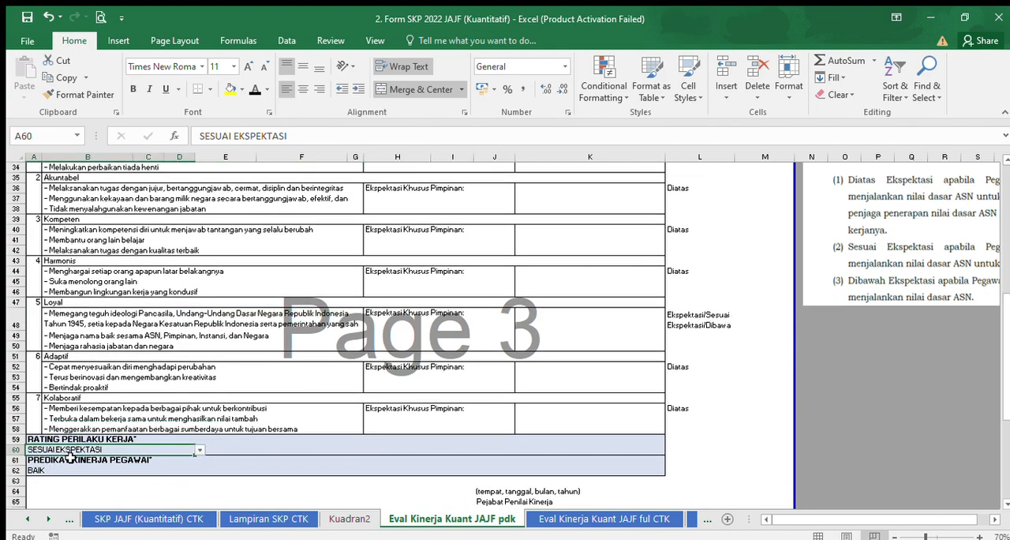
click(44, 470)
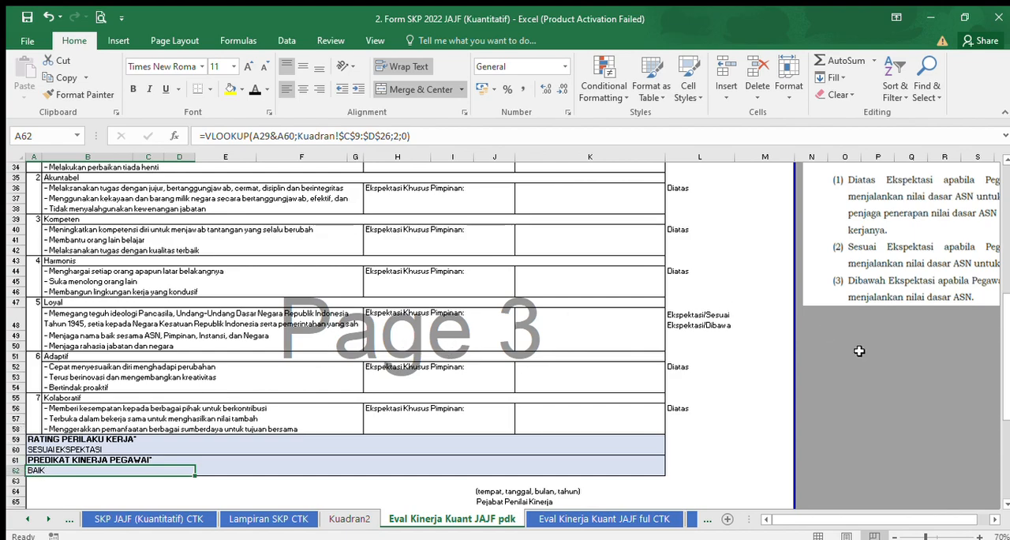
mouse_move(1008, 347)
mouse_down()
mouse_move(1009, 366)
mouse_move(991, 271)
mouse_move(1007, 344)
mouse_up()
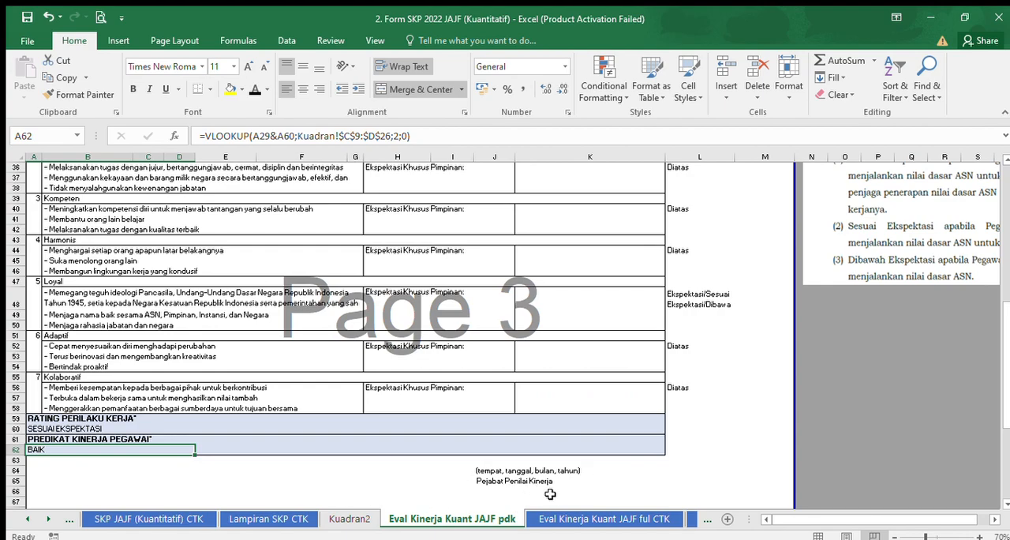
On the Eval Kinerja Kuant JAJF ful CTK sheet, remove italics from the employee data in D8:D12 and the assessor data in J8:J12.
click(587, 516)
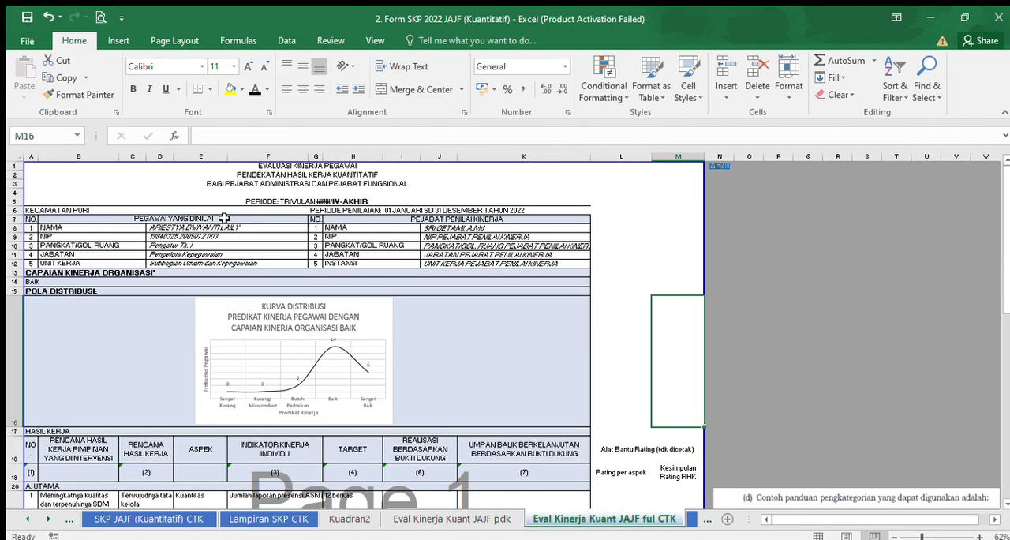
drag(222, 230, 230, 264)
click(147, 90)
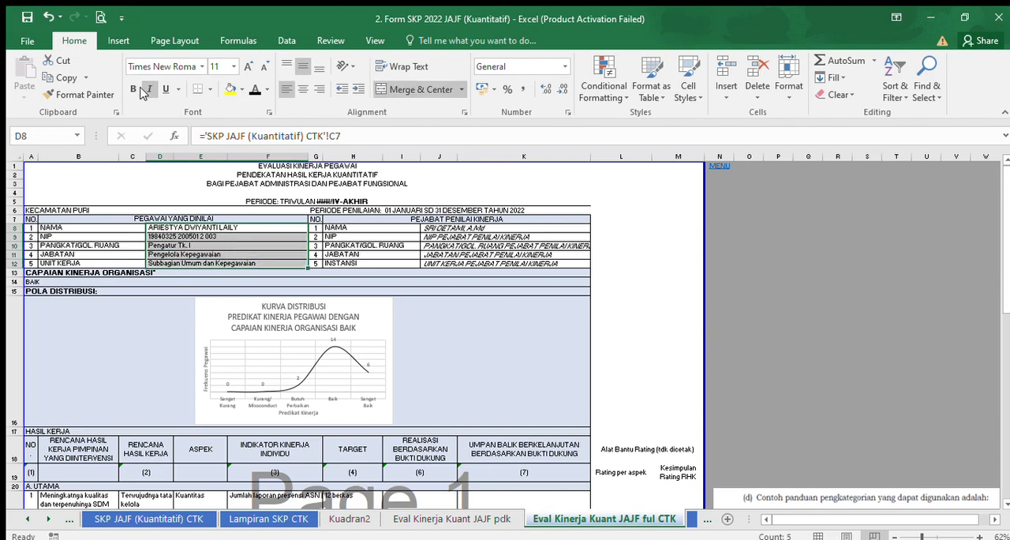
drag(453, 228, 458, 261)
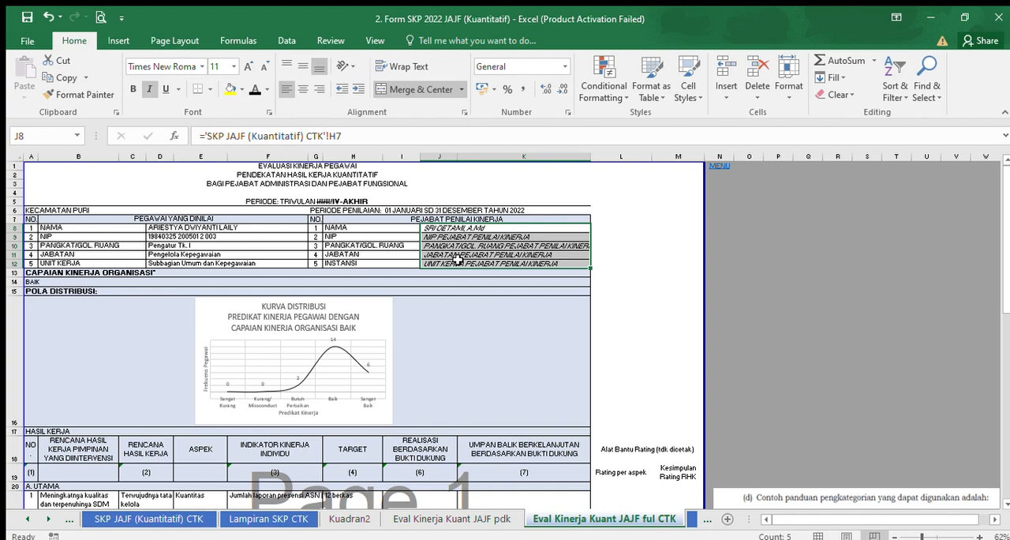
click(147, 89)
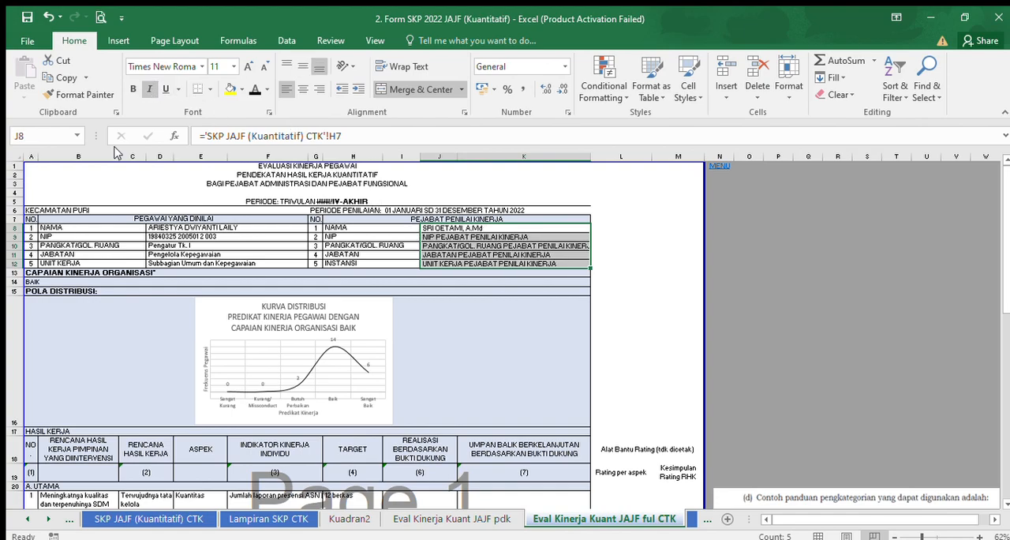
Insert a blank row at row 23 in the A. UTAMA part of the HASIL KERJA table.
click(30, 282)
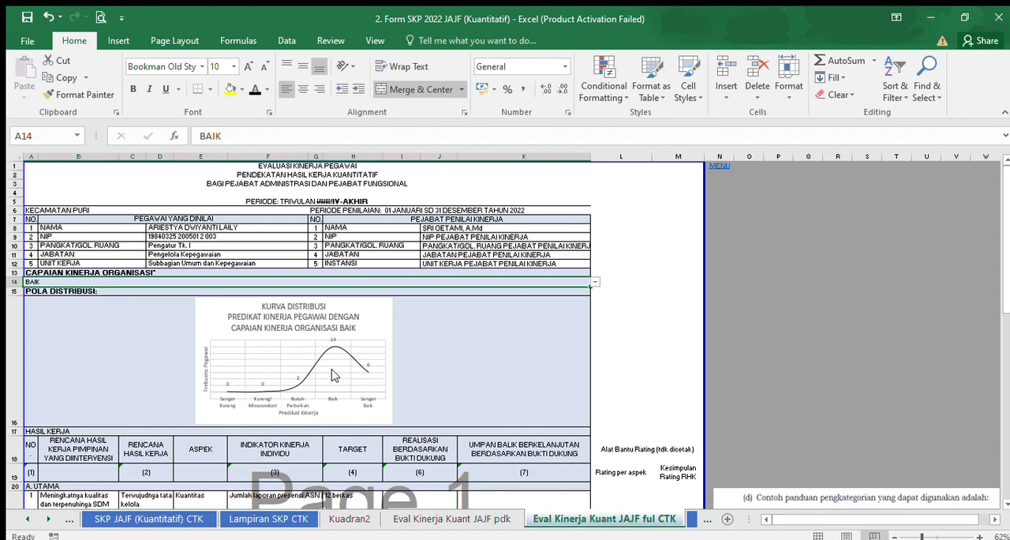
drag(1004, 214, 1008, 279)
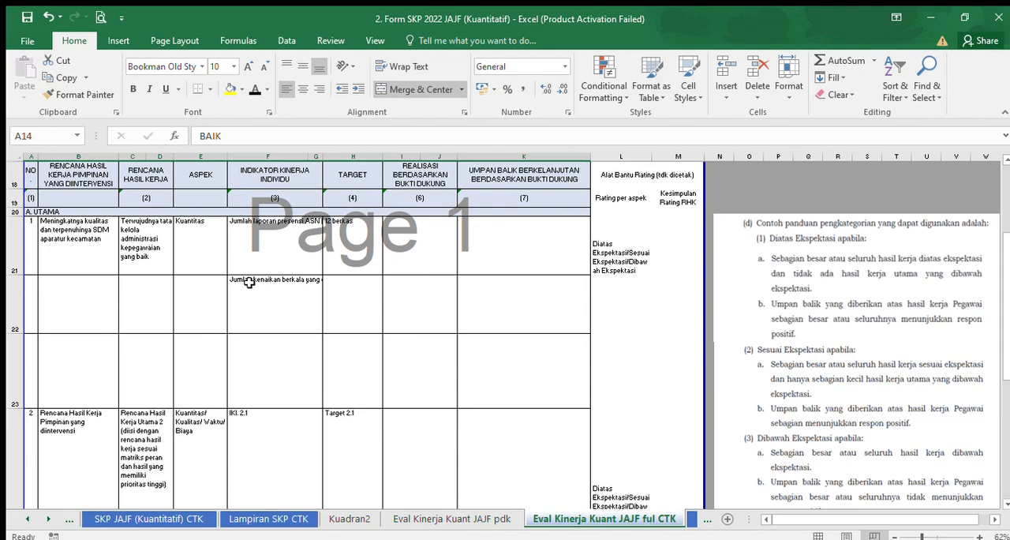
click(26, 360)
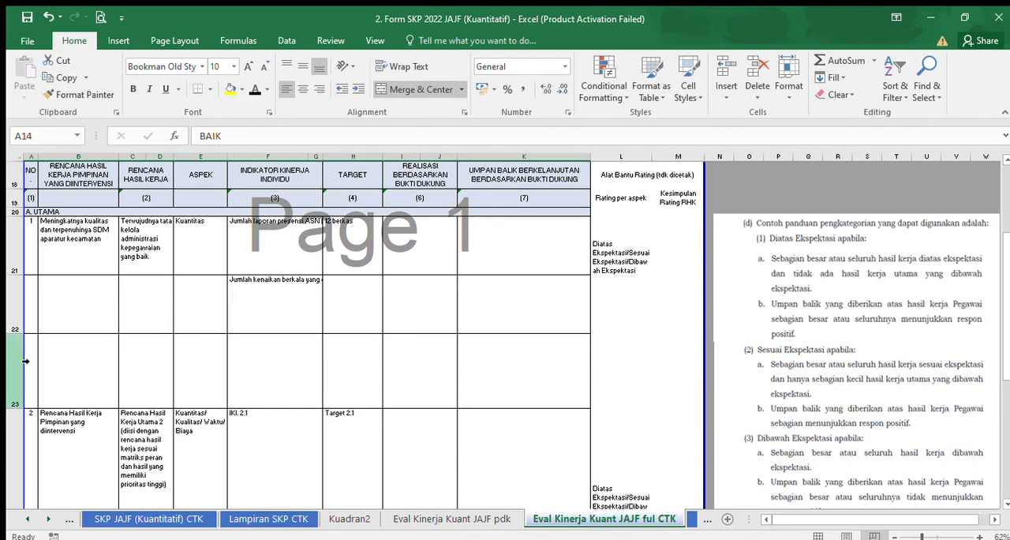
drag(24, 360, 16, 352)
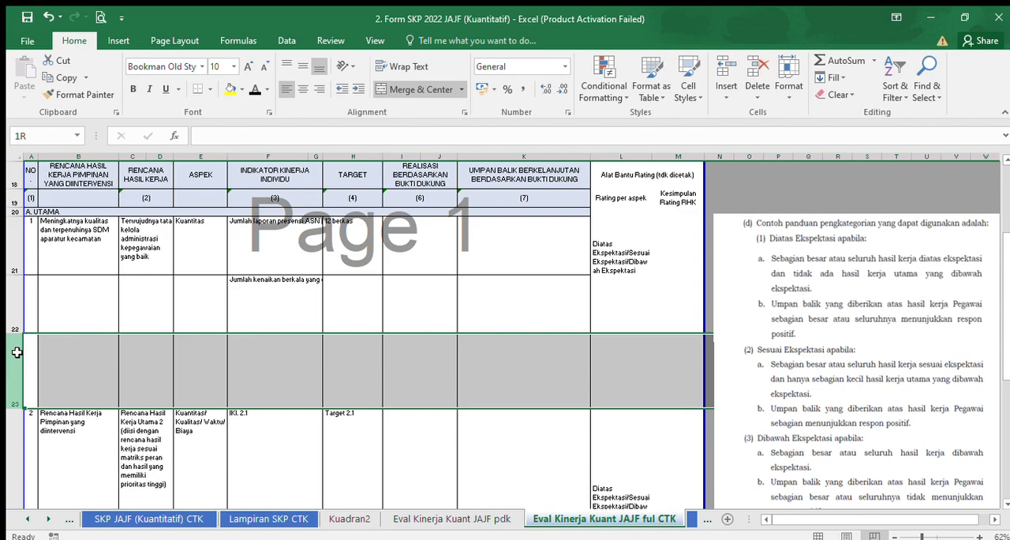
drag(17, 352, 21, 354)
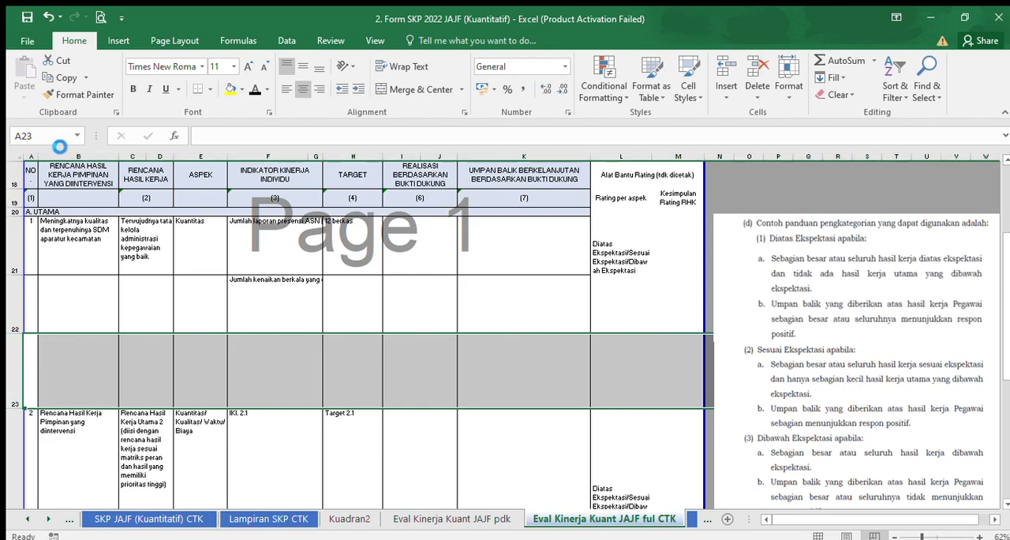
key(ctrl+shift+plus)
Merge cells F23 and G23 in the INDIKATOR KINERJA INDIVIDU column.
click(290, 245)
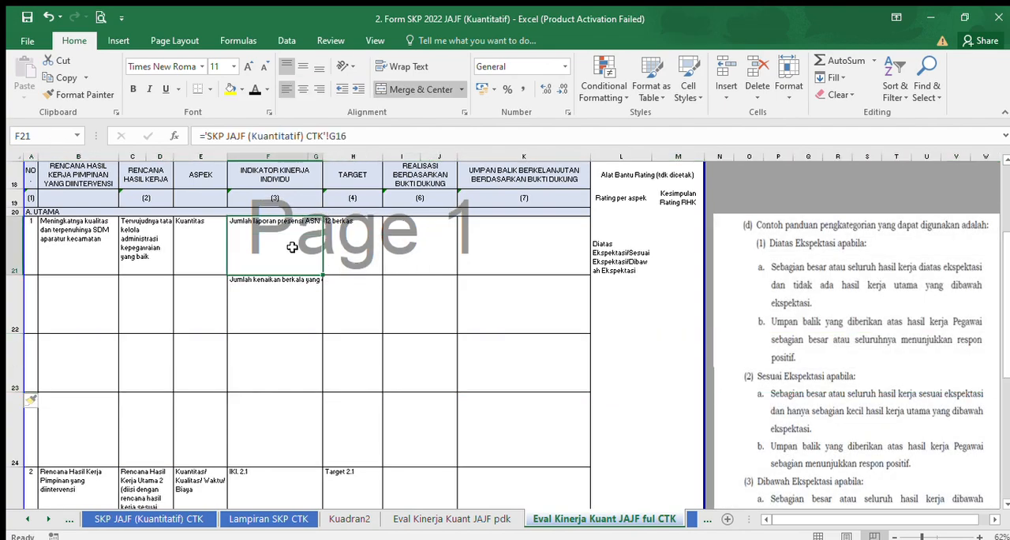
click(281, 367)
drag(281, 367, 315, 369)
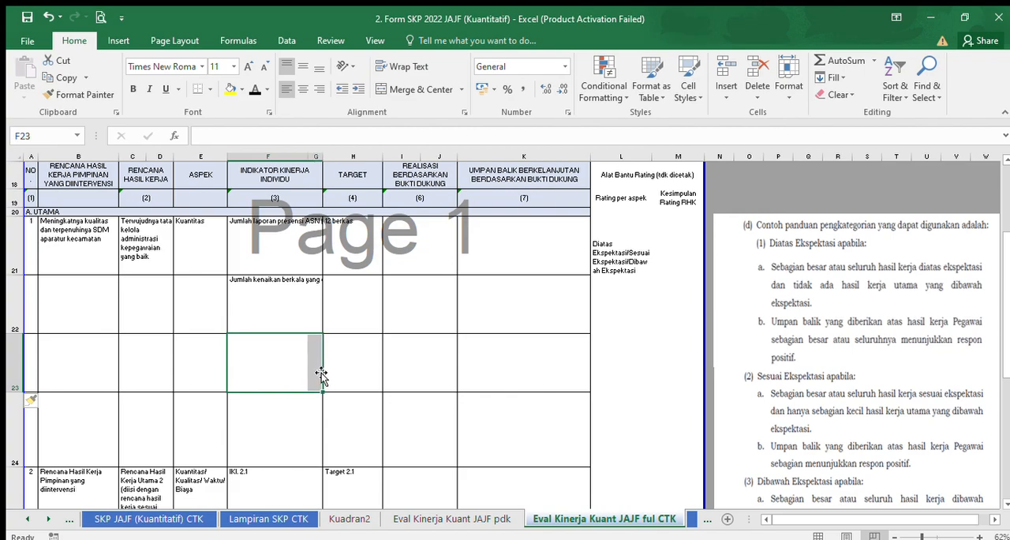
click(405, 88)
Try to fill the linked indicator formula in F21 down to row 24.
click(287, 218)
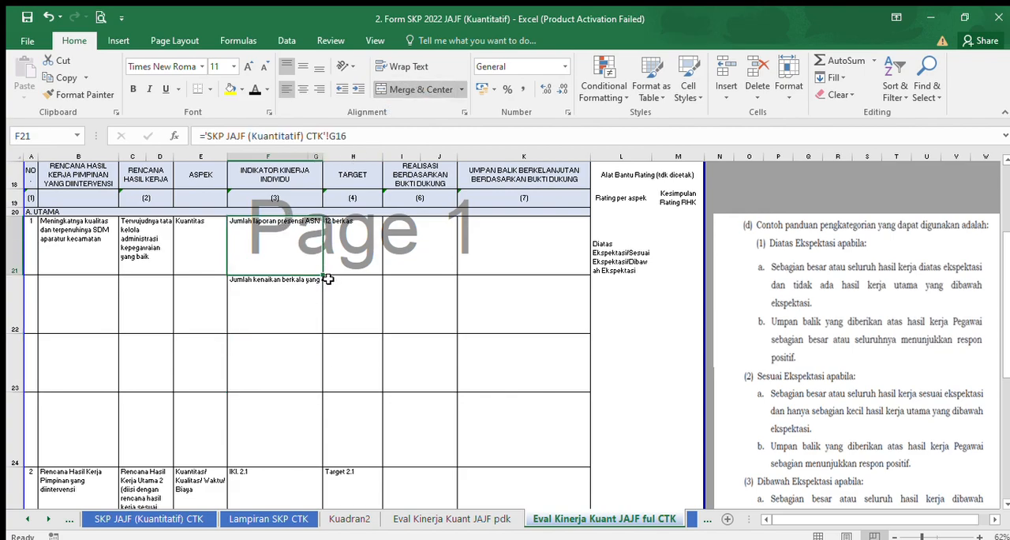
mouse_move(323, 274)
mouse_down()
mouse_move(307, 391)
mouse_move(314, 439)
mouse_up()
drag(521, 324, 457, 361)
Merge cells F24 and G24, and fill the linked indicator formula from F21 down through row 24.
click(272, 450)
drag(309, 432, 316, 432)
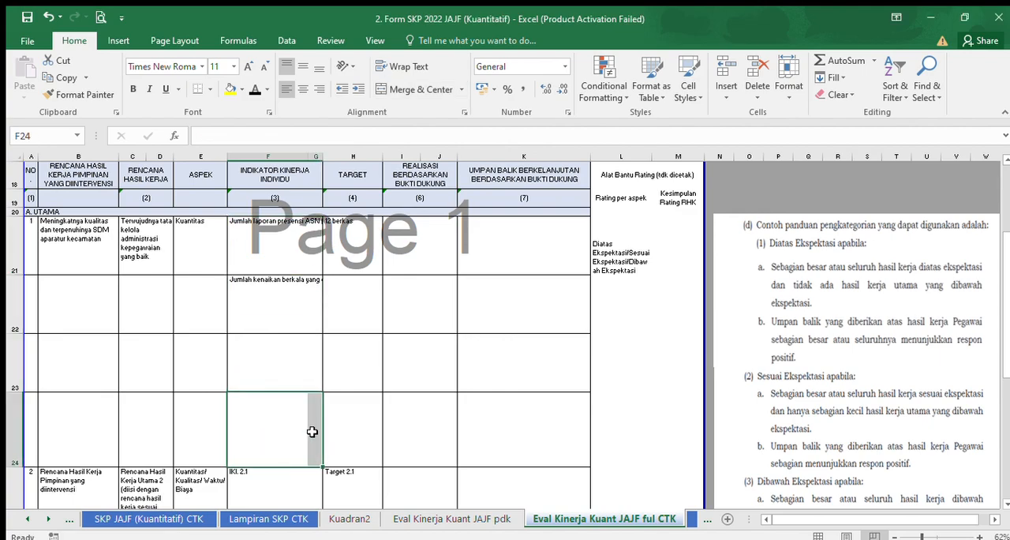
click(420, 89)
click(295, 247)
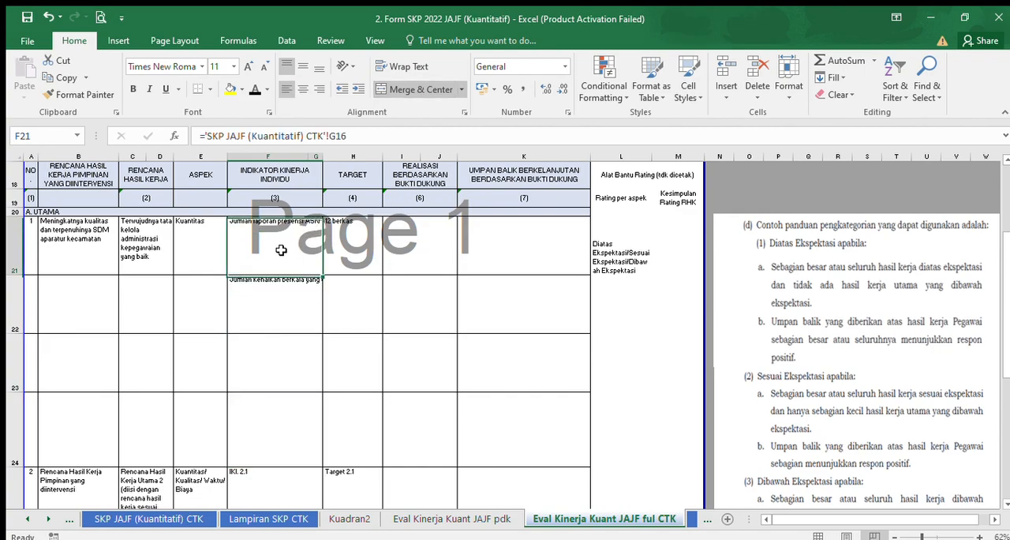
drag(322, 274, 305, 444)
Fill the linked TARGET formula from H21 down through H24.
click(356, 246)
click(351, 295)
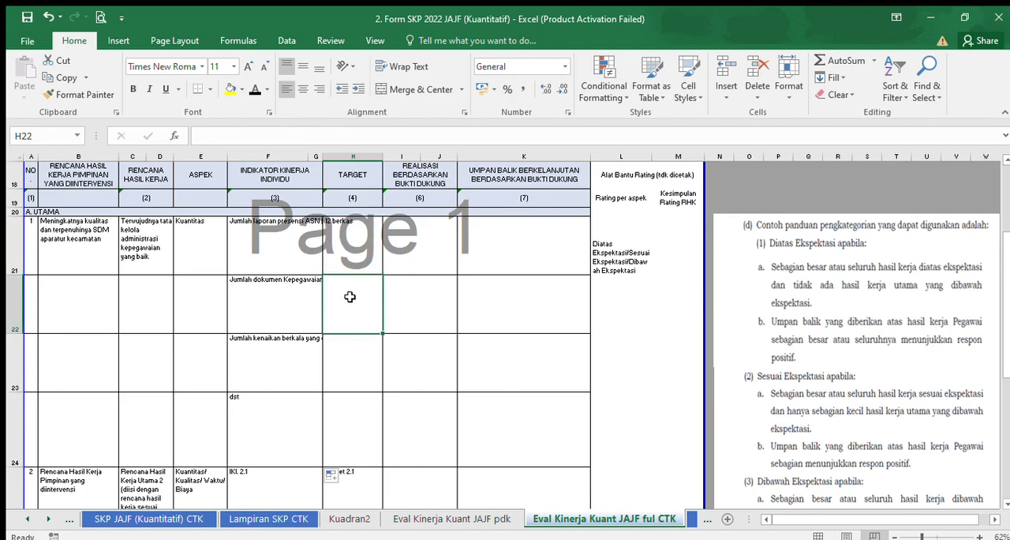
click(350, 349)
click(354, 409)
click(355, 245)
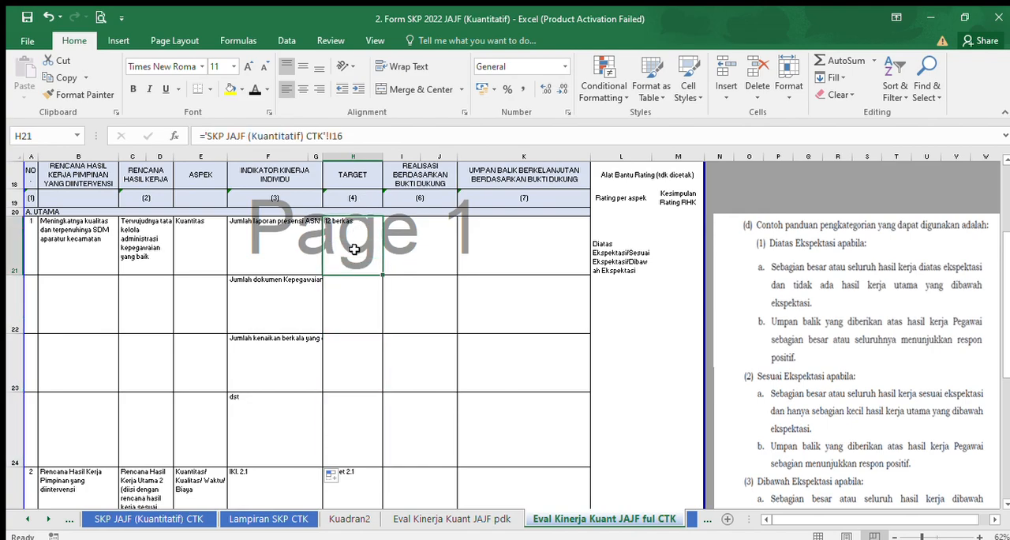
drag(383, 275, 370, 454)
Link I21 in the REALISASI BERDASARKAN BUKTI DUKUNG column to the matching realisation cell on the Eval Kinerja Kuant JAJF pdk sheet.
click(415, 258)
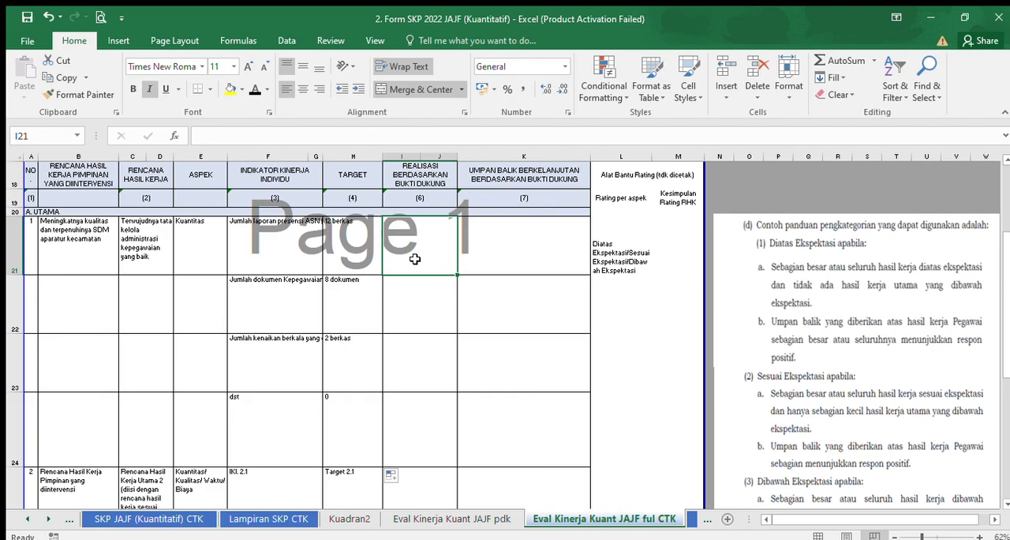
text(=)
click(487, 515)
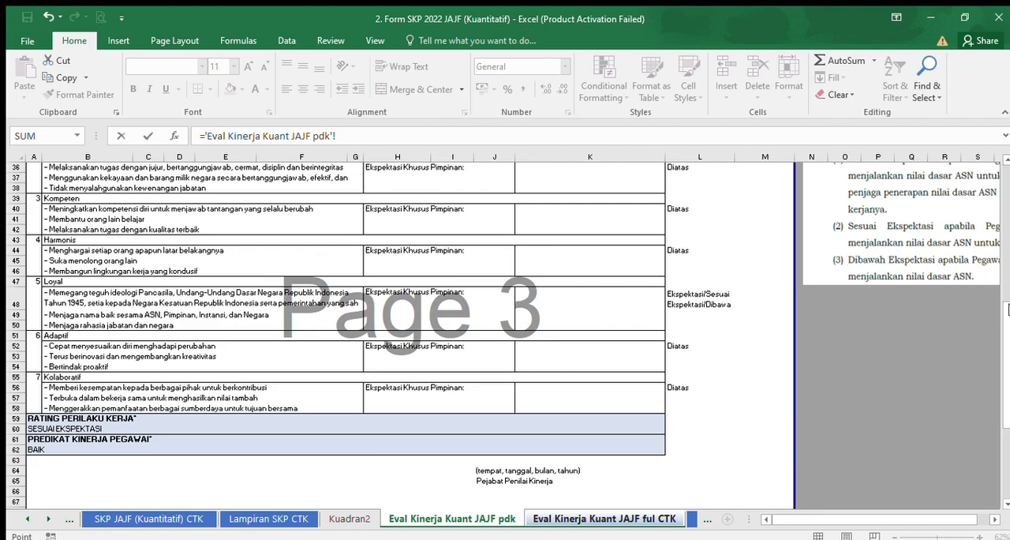
drag(1007, 310, 1008, 253)
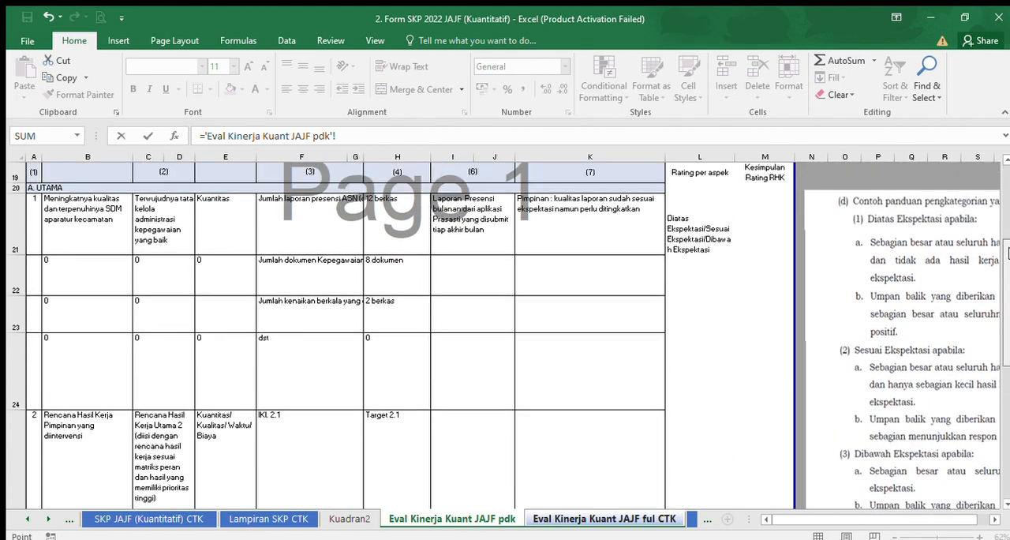
click(453, 196)
key(ctrl+Page_Down)
click(423, 259)
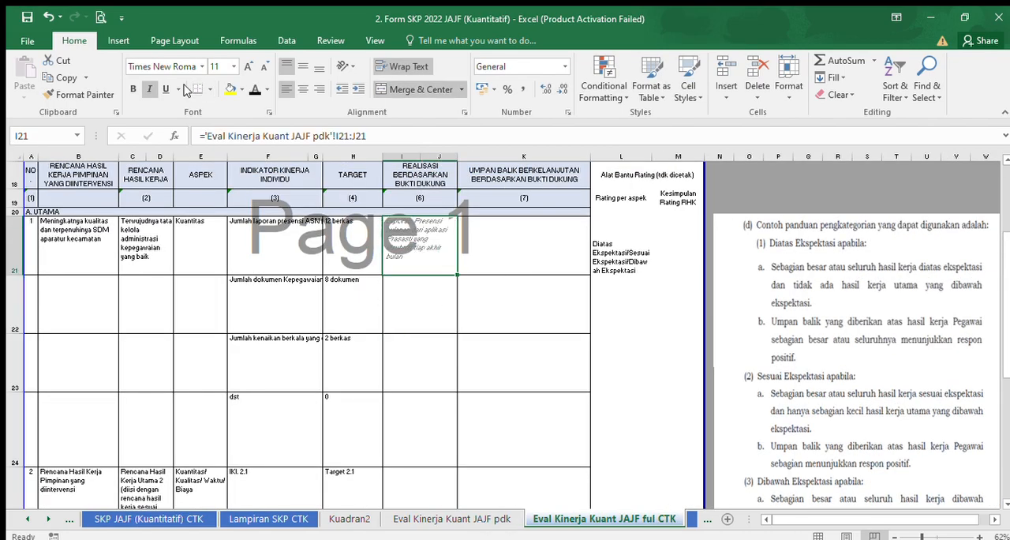
Make the I21 realisation text upright and black, and fill its linked formula down through row 24.
click(149, 89)
click(255, 90)
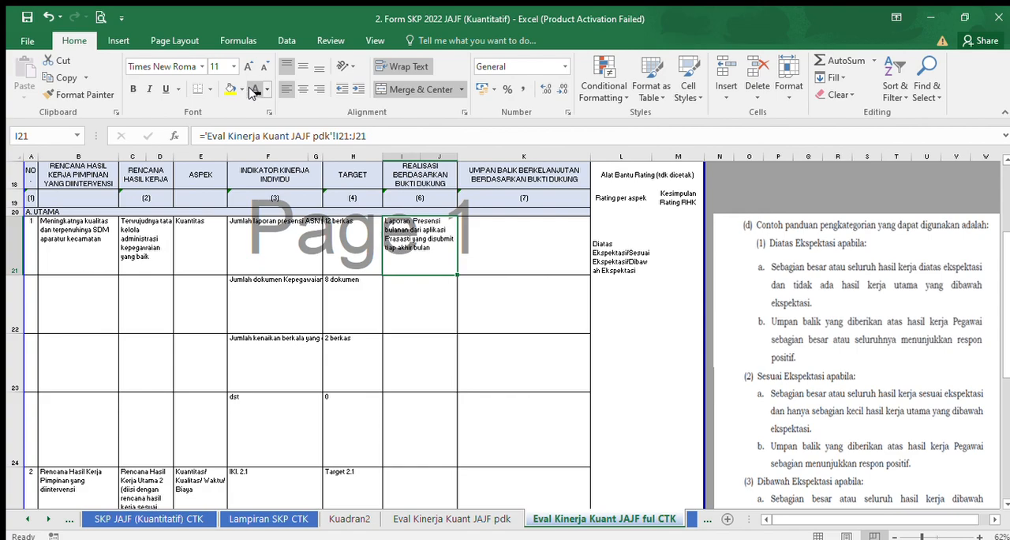
drag(457, 274, 449, 448)
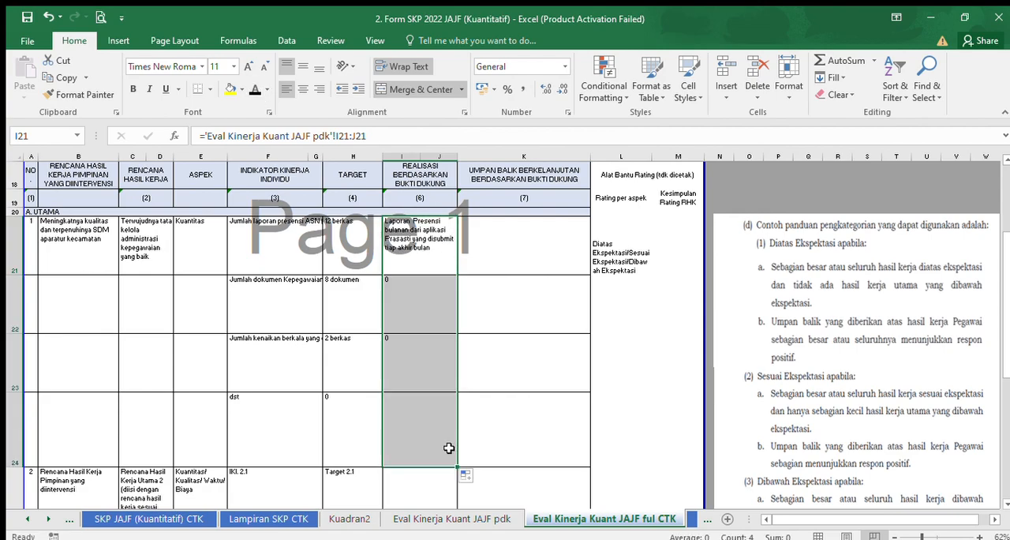
Link K21 in the UMPAN BALIK BERKELANJUTAN column to feedback cell K21 on the Eval Kinerja Kuant JAJF pdk sheet.
click(532, 241)
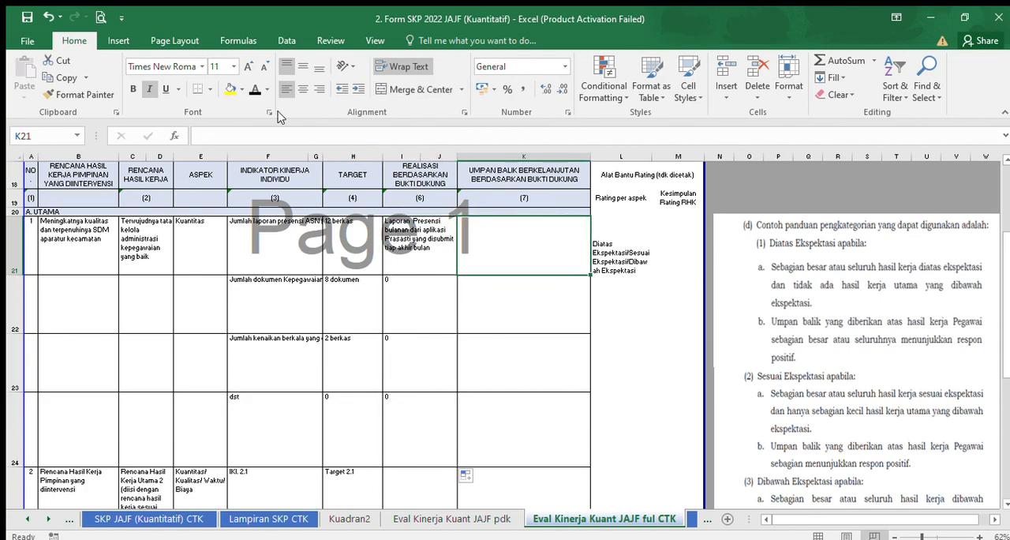
text(=)
click(497, 519)
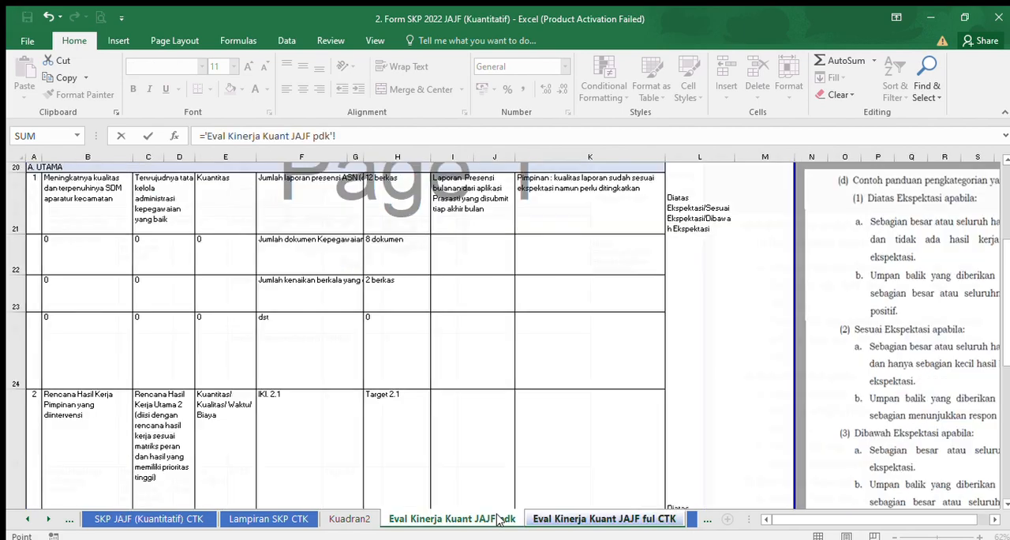
click(598, 202)
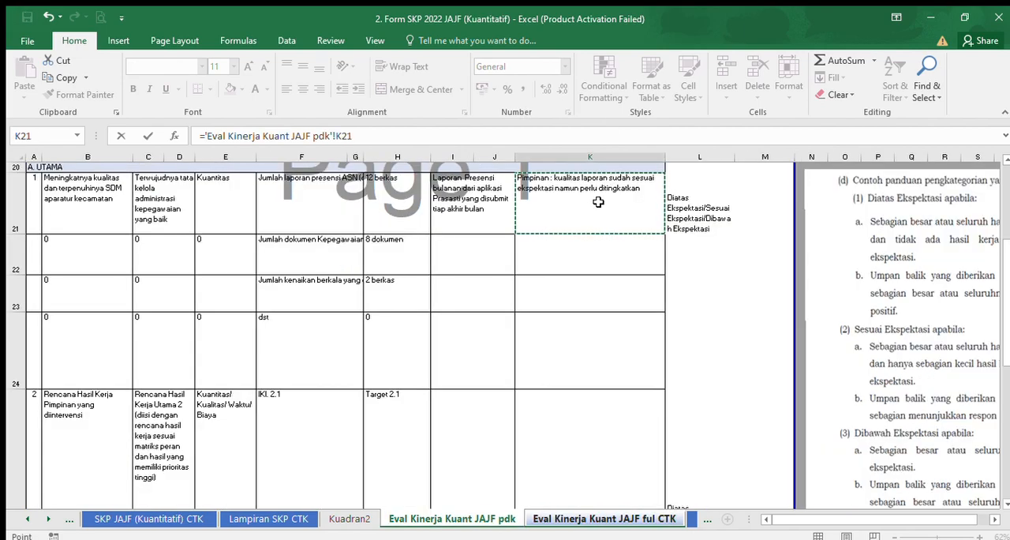
key(Return)
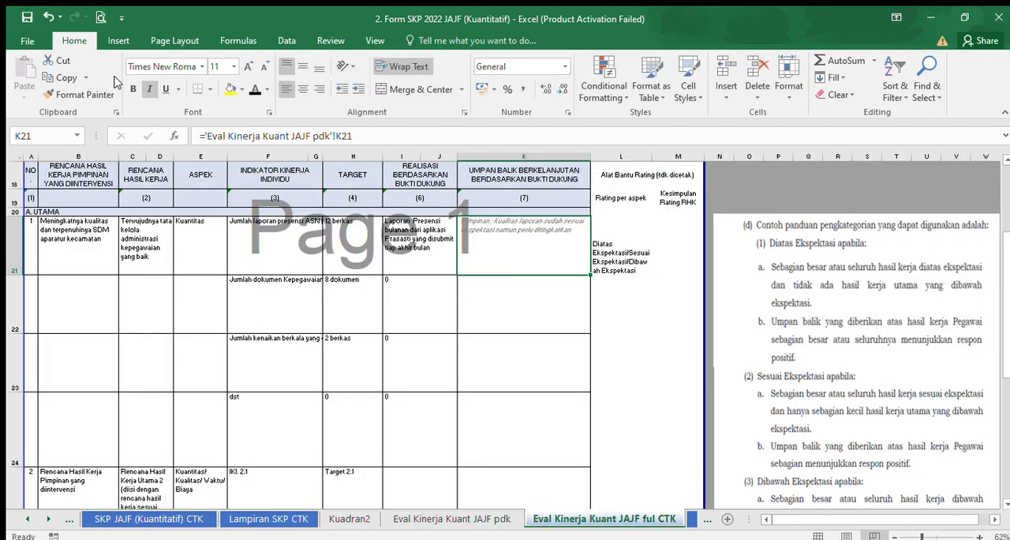
Make the K21 feedback text upright and black, and fill its linked formula down through row 24.
click(149, 88)
click(253, 89)
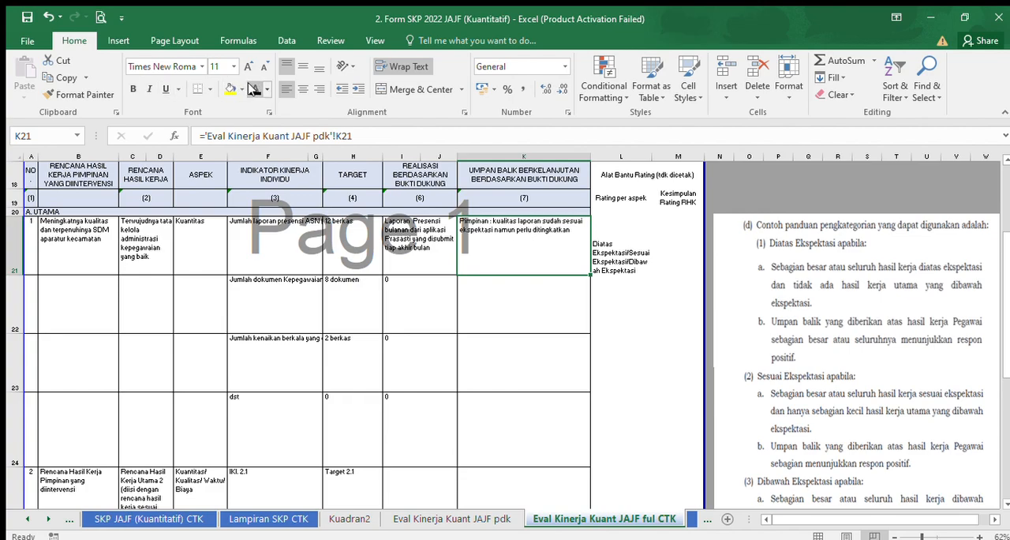
drag(592, 275, 576, 446)
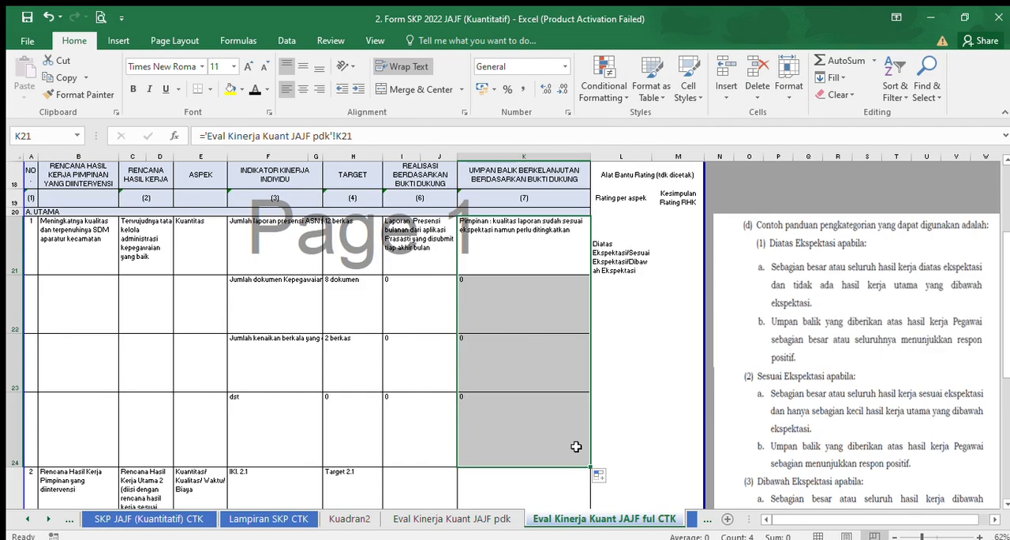
Check the work behaviour and rating section of the ful CTK evaluation sheet, and open the Dok. Evaluasi Kinerja Peg CTK sheet.
drag(1009, 296, 1006, 357)
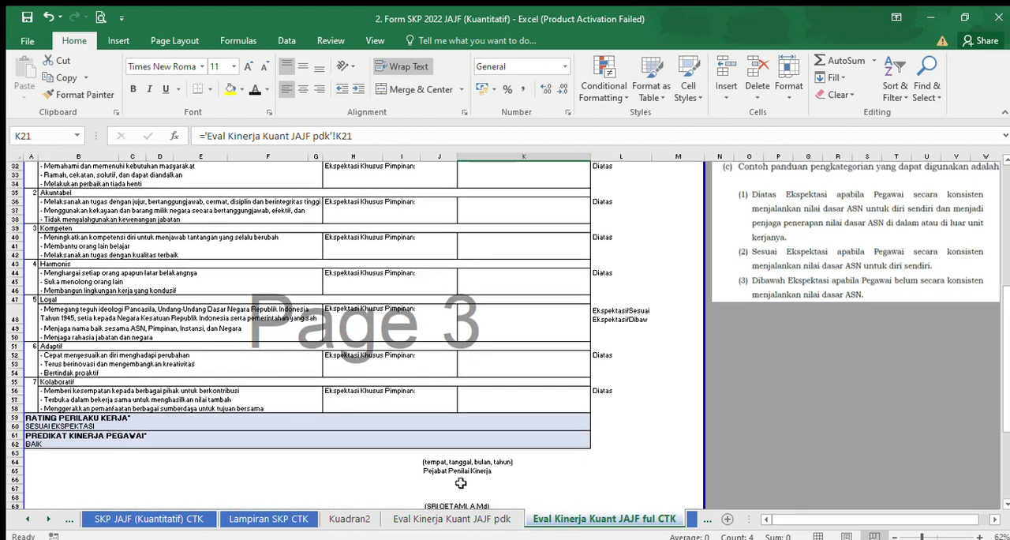
click(490, 517)
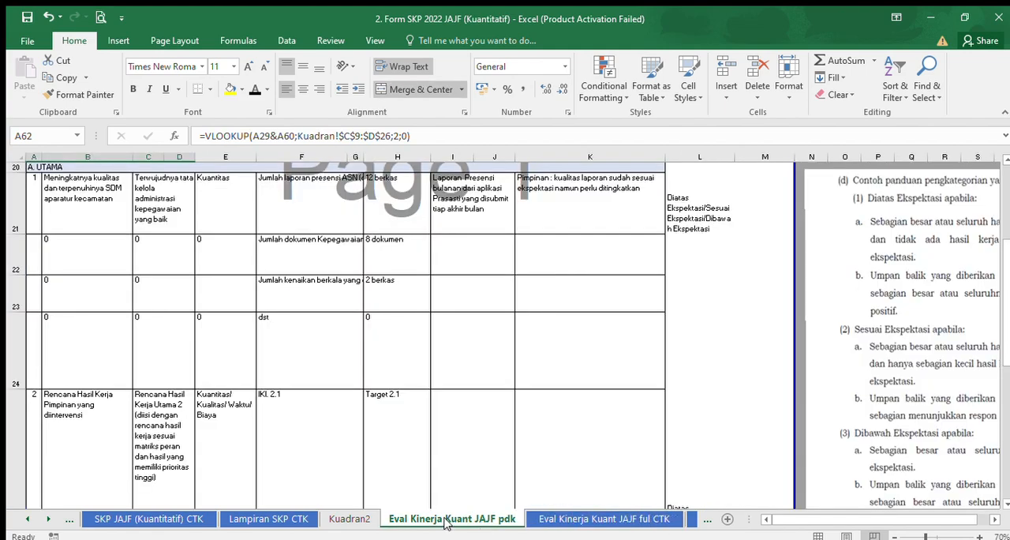
click(593, 517)
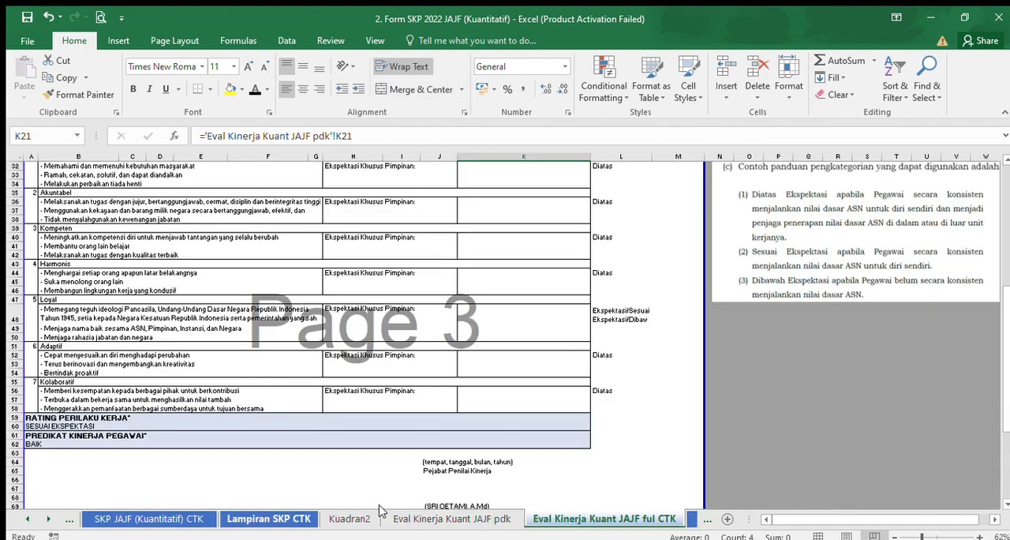
click(688, 517)
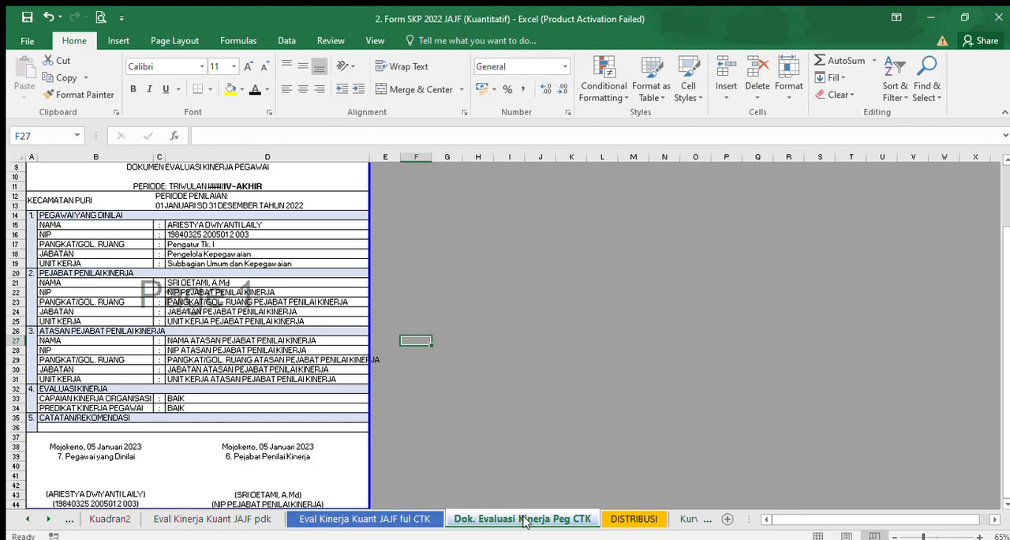
mouse_move(1006, 322)
mouse_down()
mouse_move(1005, 252)
mouse_move(1008, 322)
mouse_up()
Enter the superior's full name with title in the NAMA row under ATASAN PEJABAT PENILAI KINERJA.
click(186, 341)
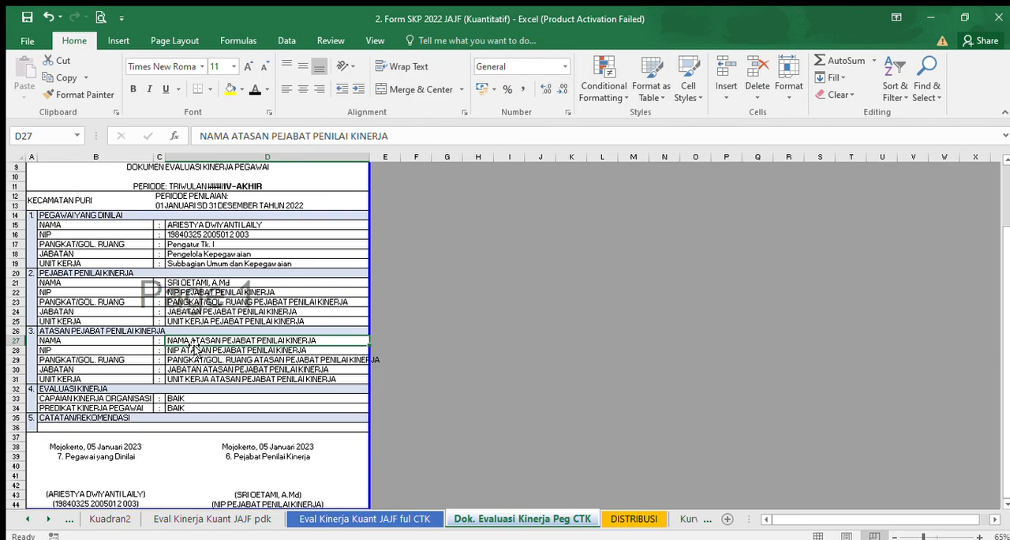
text(hart)
key(BackSpace)
key(BackSpace)
key(BackSpace)
text(HARTONO. SP)
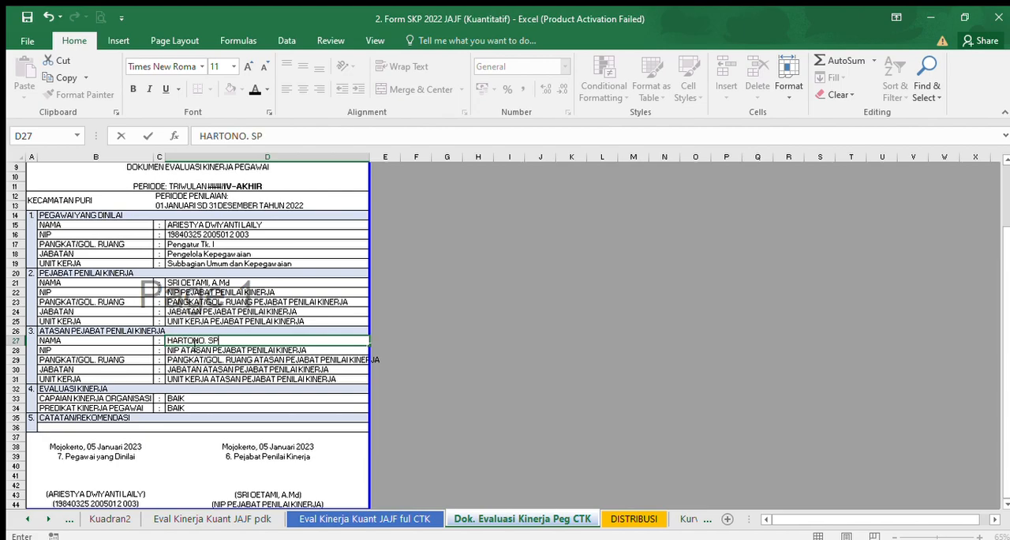
text(d)
key(Return)
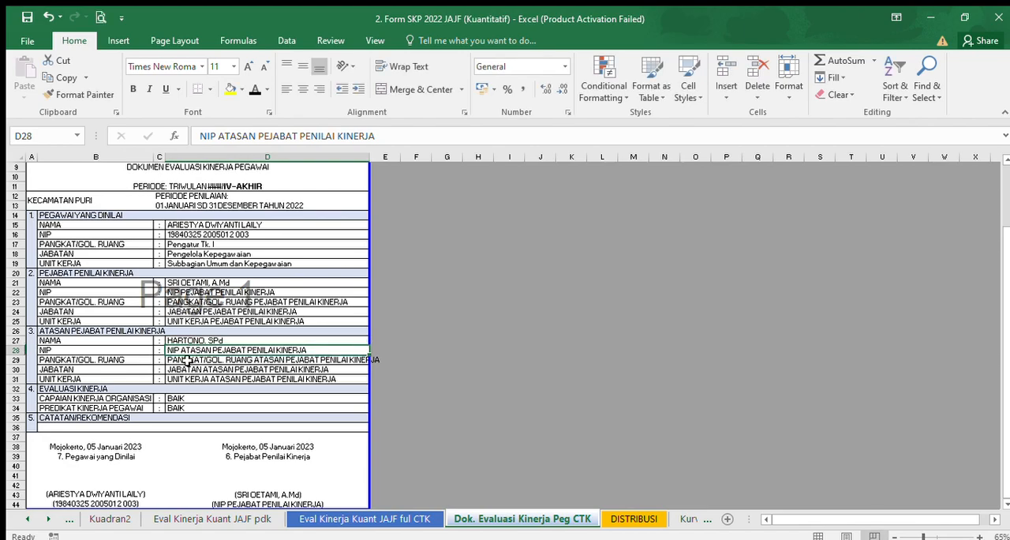
Clear the superior's NIP placeholder in D28 and enter PEMBINA as the PANGKAT/GOL. RUANG in D29.
key(Delete)
key(Down)
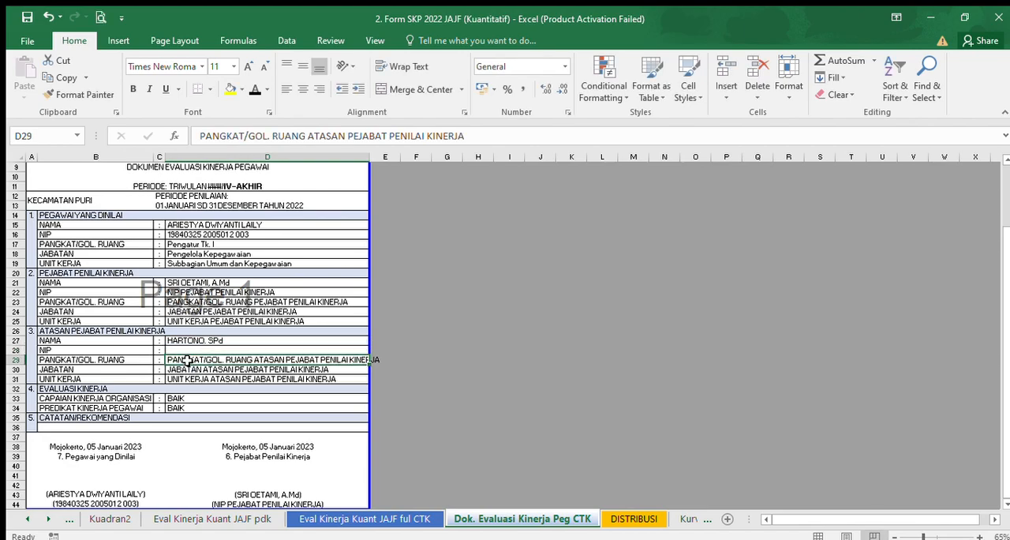
text(PEMBINA)
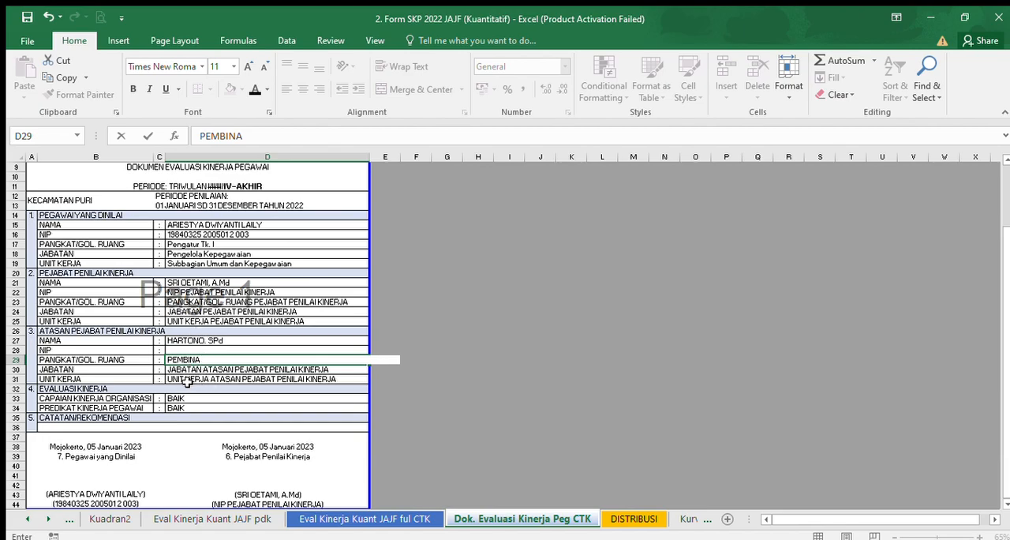
Enter SEKRETARIS KECAMATAN as the superior's JABATAN in D30.
click(182, 372)
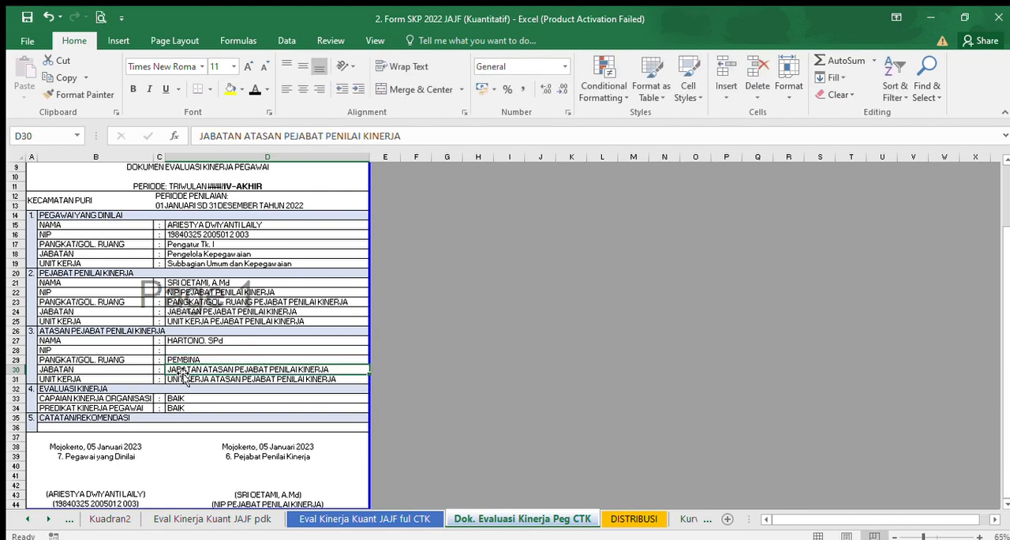
text(SK)
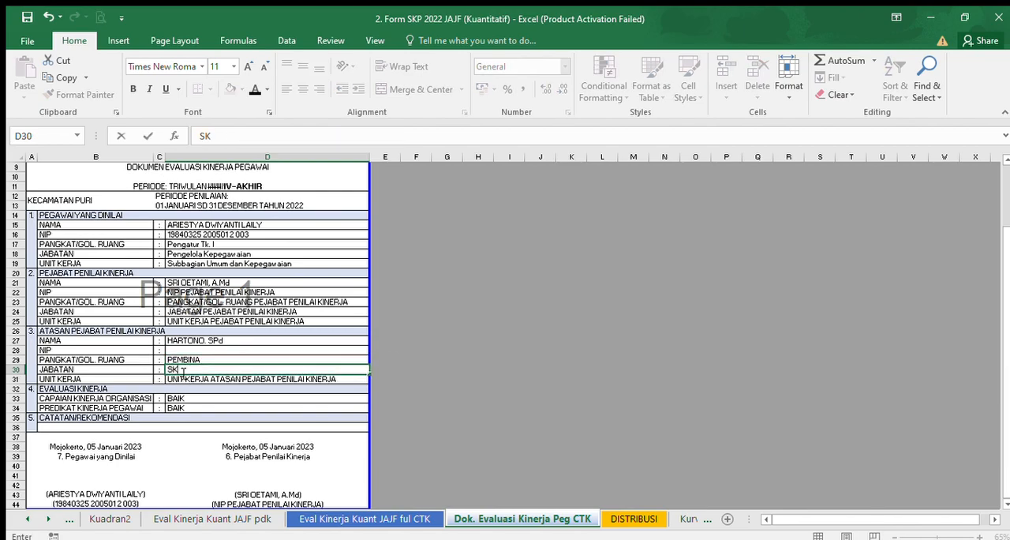
text(EKRAT)
key(BackSpace)
key(BackSpace)
text(ETARIS KECAMATAN)
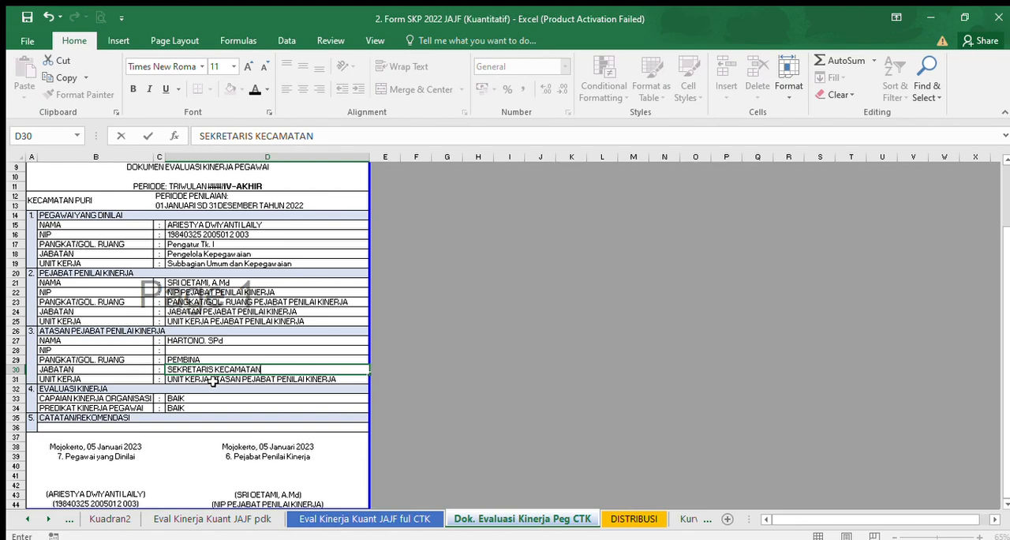
key(Return)
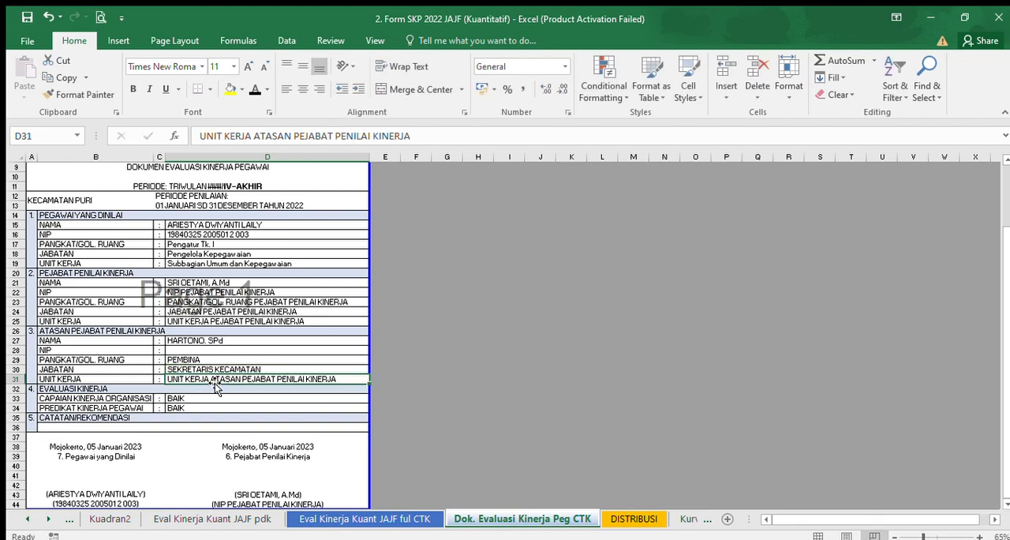
Enter KECAMATAN PURI as the superior's UNIT KERJA in D31.
text(KEC)
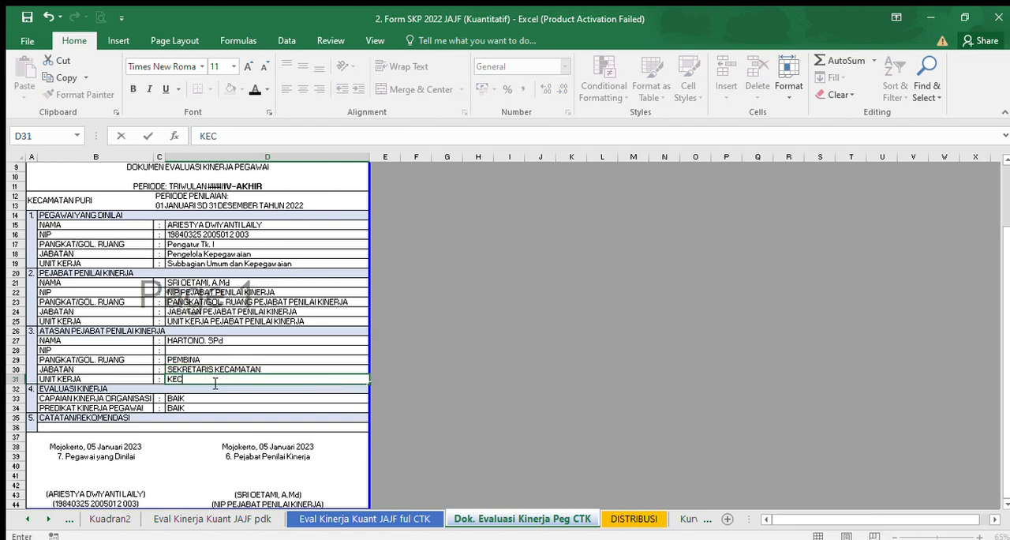
text(AMATAN PURI)
click(410, 350)
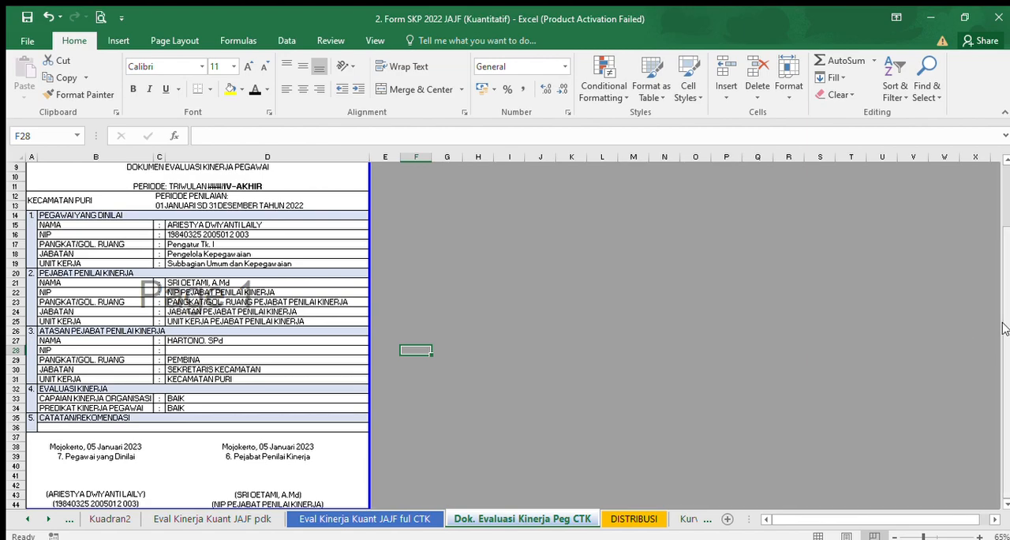
Review the printable CTK sheets: SKP JAJF (Kuantitatif), Lampiran SKP, Eval Kinerja Kuant JAJF ful and Dok. Evaluasi Kinerja Peg.
drag(1004, 321, 1009, 360)
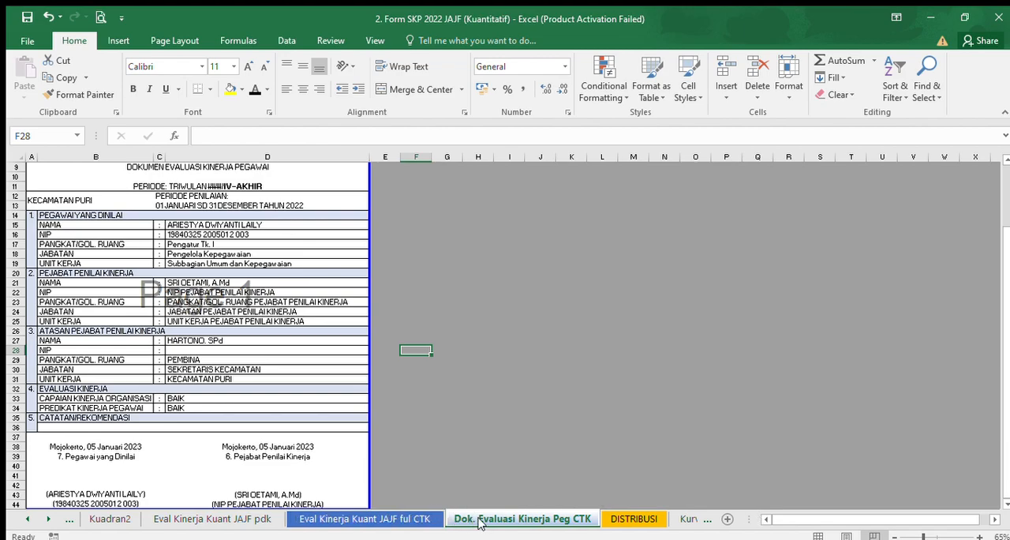
click(426, 519)
click(464, 520)
click(426, 518)
click(27, 519)
click(24, 517)
click(23, 517)
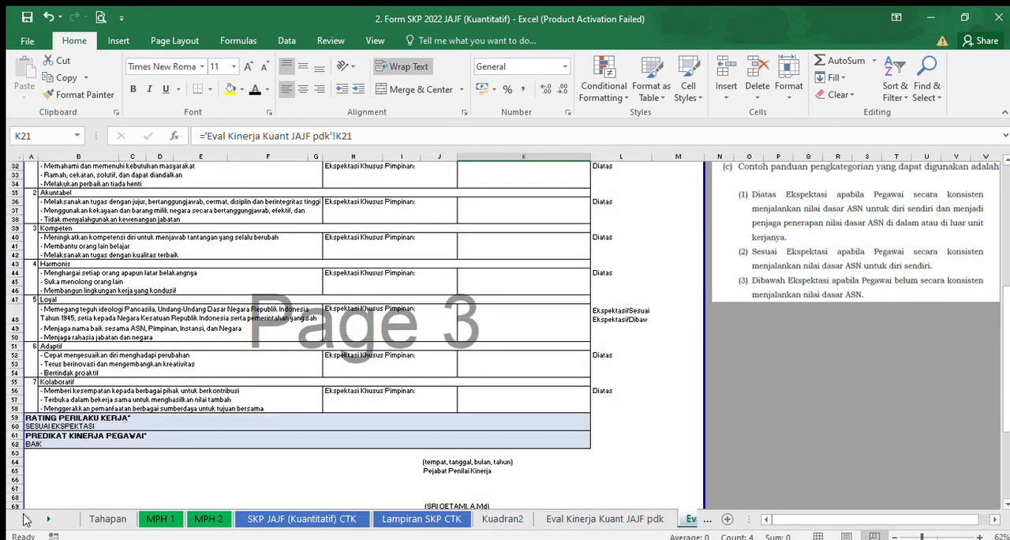
click(304, 521)
click(416, 518)
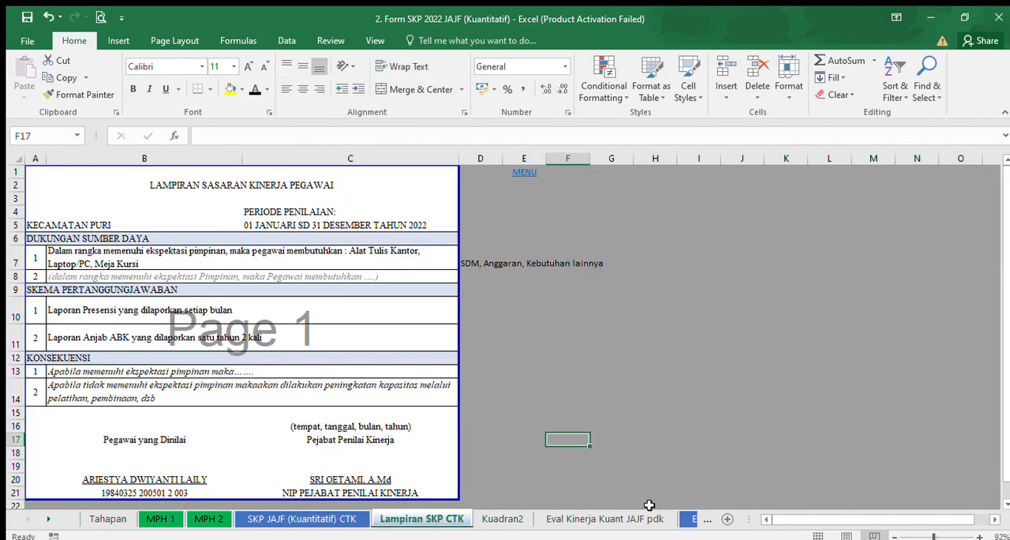
click(685, 518)
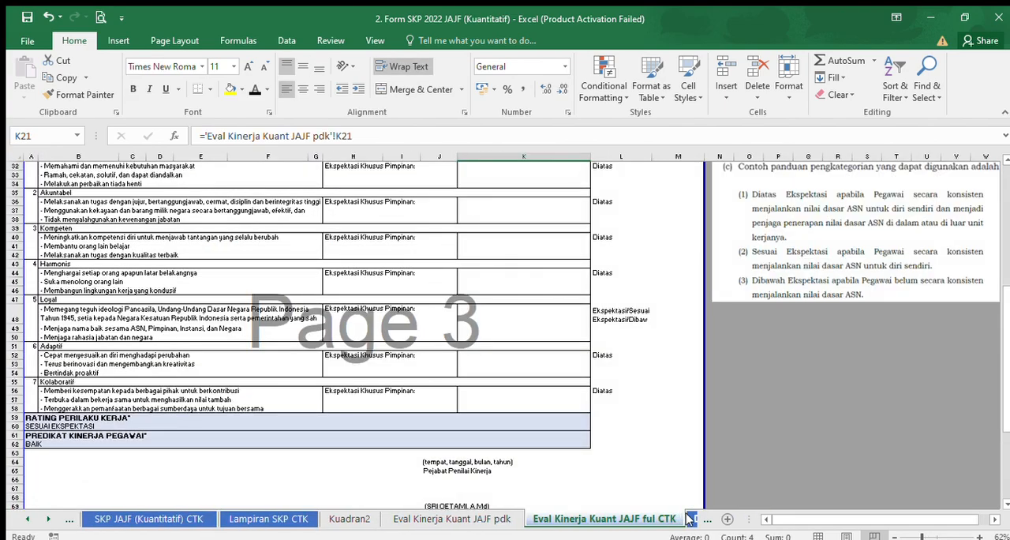
click(688, 519)
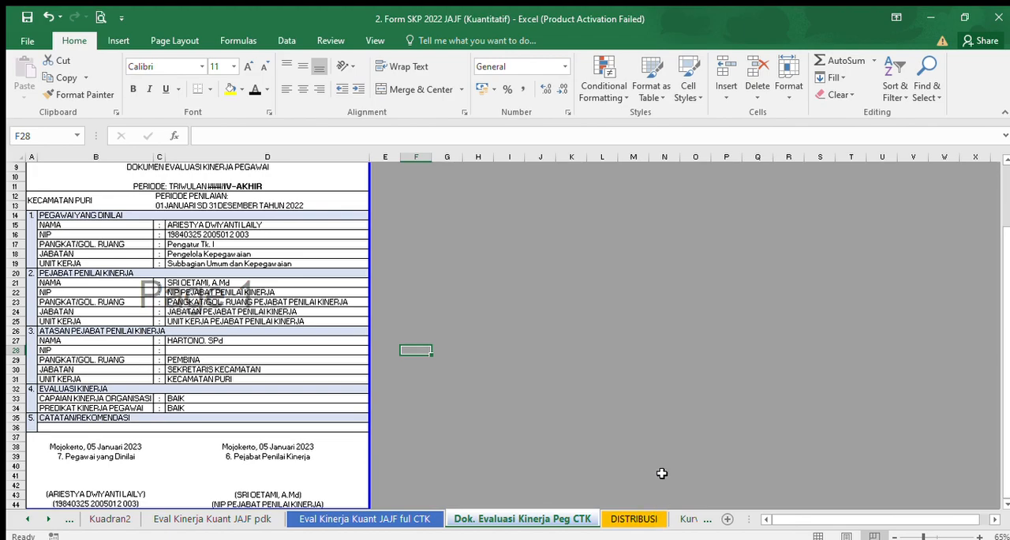